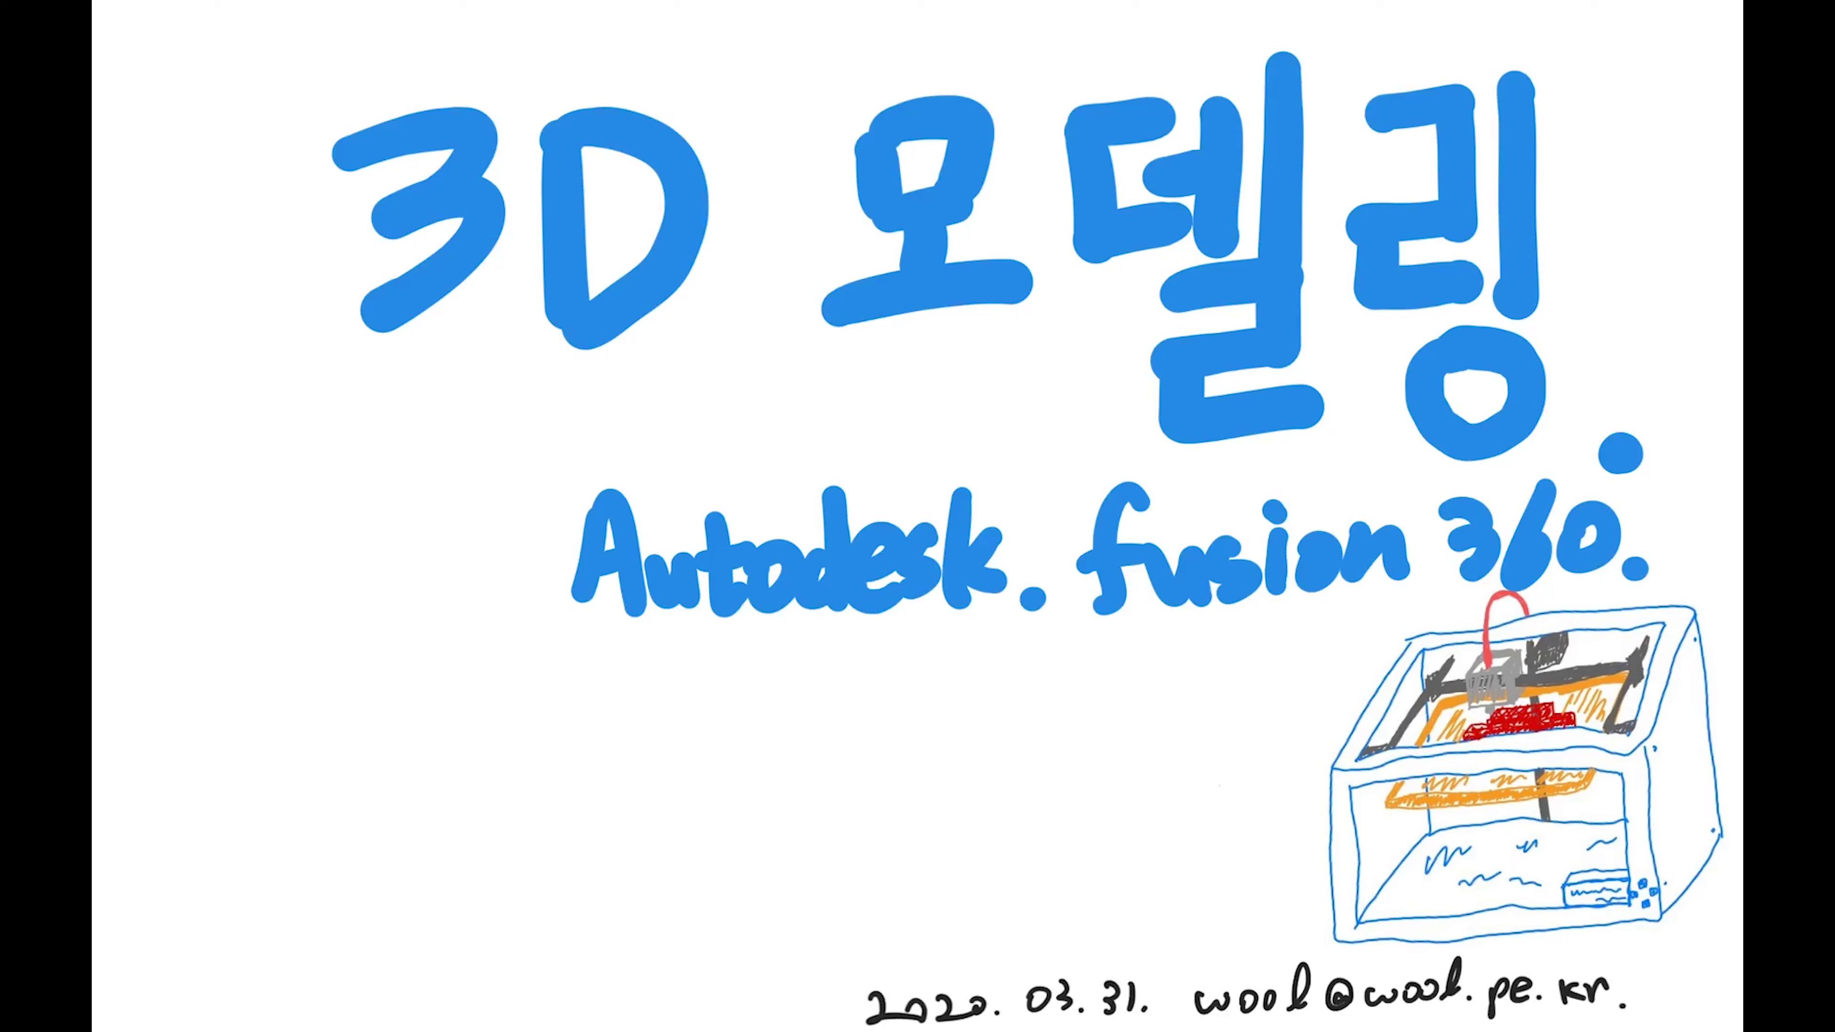
# Step: Handwrite '01. 이름표' in red beneath the 3D modelling heading
pyautogui.moveTo(155, 759); pyautogui.dragTo(243, 876)
pyautogui.click(296, 883)
pyautogui.moveTo(408, 790); pyautogui.dragTo(470, 914)
pyautogui.moveTo(500, 733)
pyautogui.mouseDown()
pyautogui.moveTo(578, 712)
pyautogui.moveTo(525, 814)
pyautogui.moveTo(589, 798)
pyautogui.mouseUp()
pyautogui.moveTo(504, 852); pyautogui.dragTo(607, 833)
pyautogui.moveTo(527, 884); pyautogui.dragTo(540, 934)
pyautogui.moveTo(533, 888)
pyautogui.mouseDown()
pyautogui.moveTo(598, 877)
pyautogui.moveTo(539, 943)
pyautogui.mouseUp()
pyautogui.moveTo(623, 736); pyautogui.dragTo(709, 720)
pyautogui.moveTo(649, 745)
pyautogui.mouseDown()
pyautogui.moveTo(665, 805)
pyautogui.moveTo(722, 799)
pyautogui.mouseUp()
pyautogui.click(625, 823)
pyautogui.moveTo(652, 830)
pyautogui.mouseDown()
pyautogui.moveTo(676, 868)
pyautogui.moveTo(762, 871)
pyautogui.mouseUp()
# Step: Handwrite '만들기' after 이름표 to complete the subtitle
pyautogui.moveTo(814, 720)
pyautogui.mouseDown()
pyautogui.moveTo(813, 791)
pyautogui.moveTo(891, 786)
pyautogui.mouseUp()
pyautogui.moveTo(813, 790); pyautogui.dragTo(891, 786)
pyautogui.moveTo(929, 672); pyautogui.dragTo(927, 821)
pyautogui.moveTo(932, 772); pyautogui.dragTo(982, 763)
pyautogui.moveTo(856, 842); pyautogui.dragTo(954, 863)
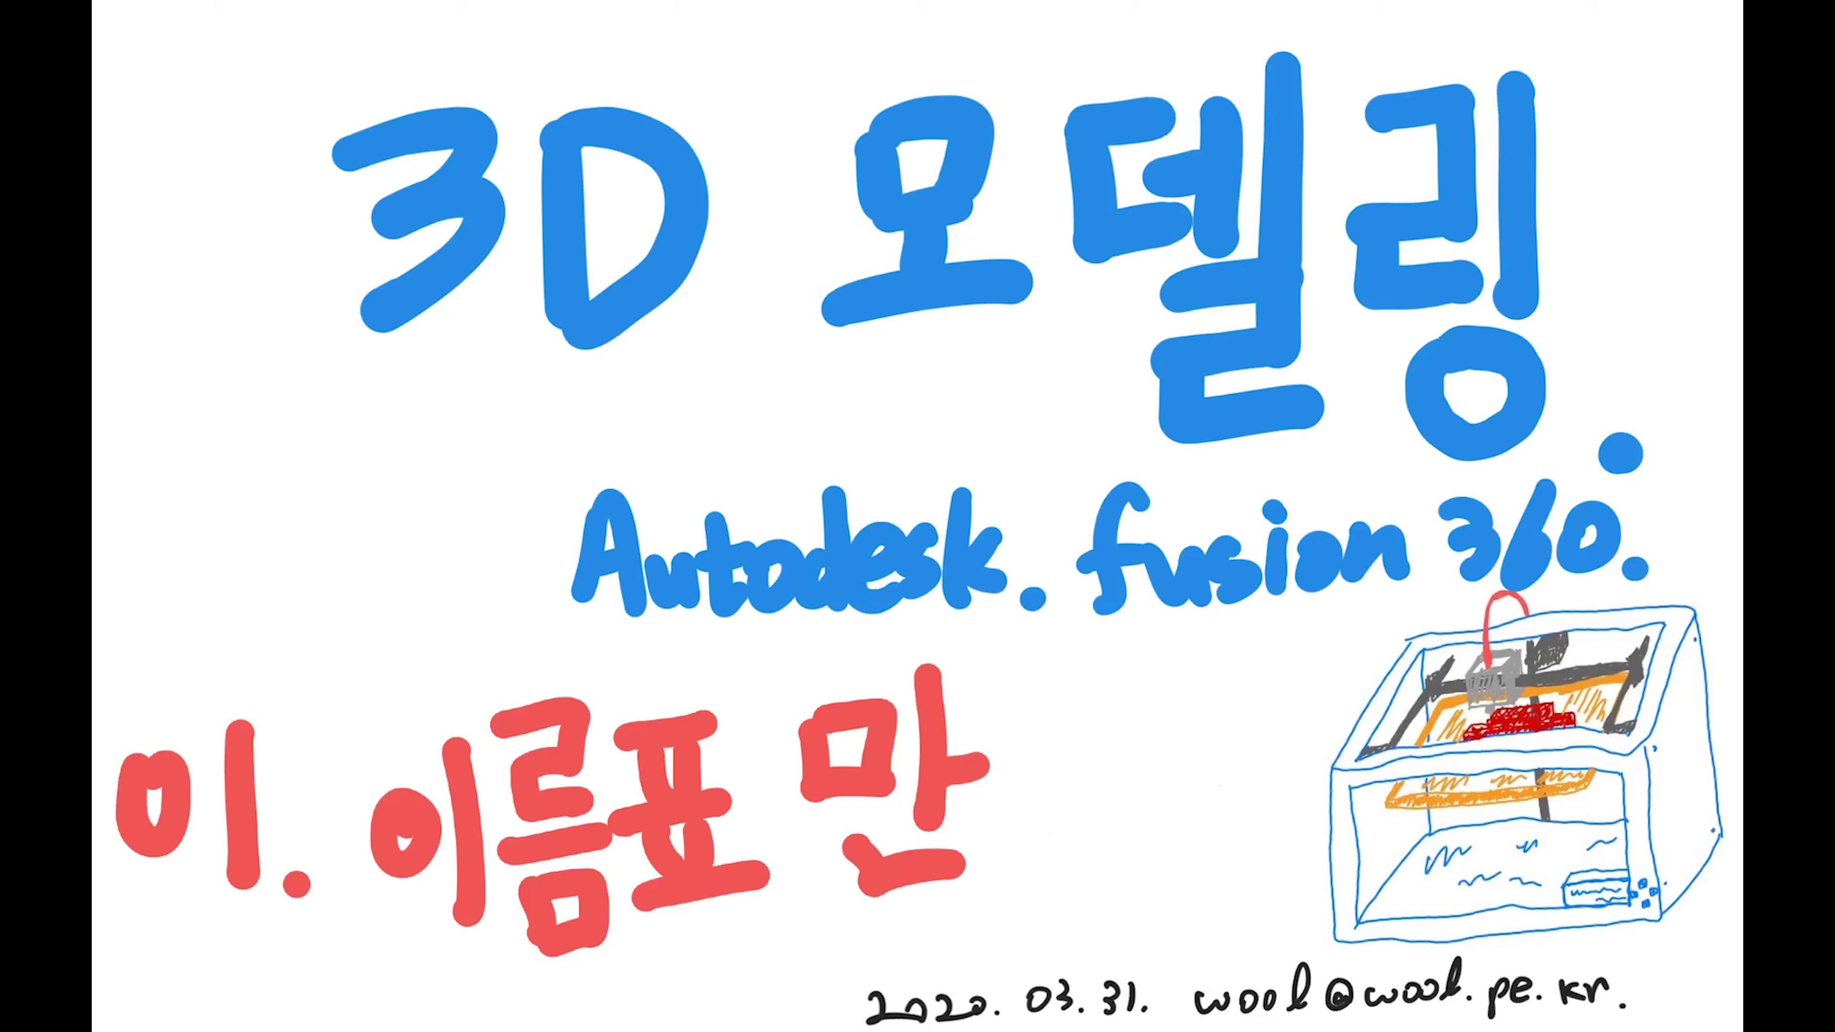
pyautogui.moveTo(1077, 683)
pyautogui.mouseDown()
pyautogui.moveTo(1005, 751)
pyautogui.moveTo(1087, 745)
pyautogui.mouseUp()
pyautogui.moveTo(996, 795)
pyautogui.mouseDown()
pyautogui.moveTo(1098, 779)
pyautogui.moveTo(1084, 831)
pyautogui.moveTo(1020, 866)
pyautogui.mouseUp()
pyautogui.moveTo(1035, 856)
pyautogui.mouseDown()
pyautogui.moveTo(1023, 899)
pyautogui.moveTo(1117, 887)
pyautogui.mouseUp()
pyautogui.moveTo(1141, 736); pyautogui.dragTo(1158, 853)
pyautogui.moveTo(1237, 683); pyautogui.dragTo(1234, 896)
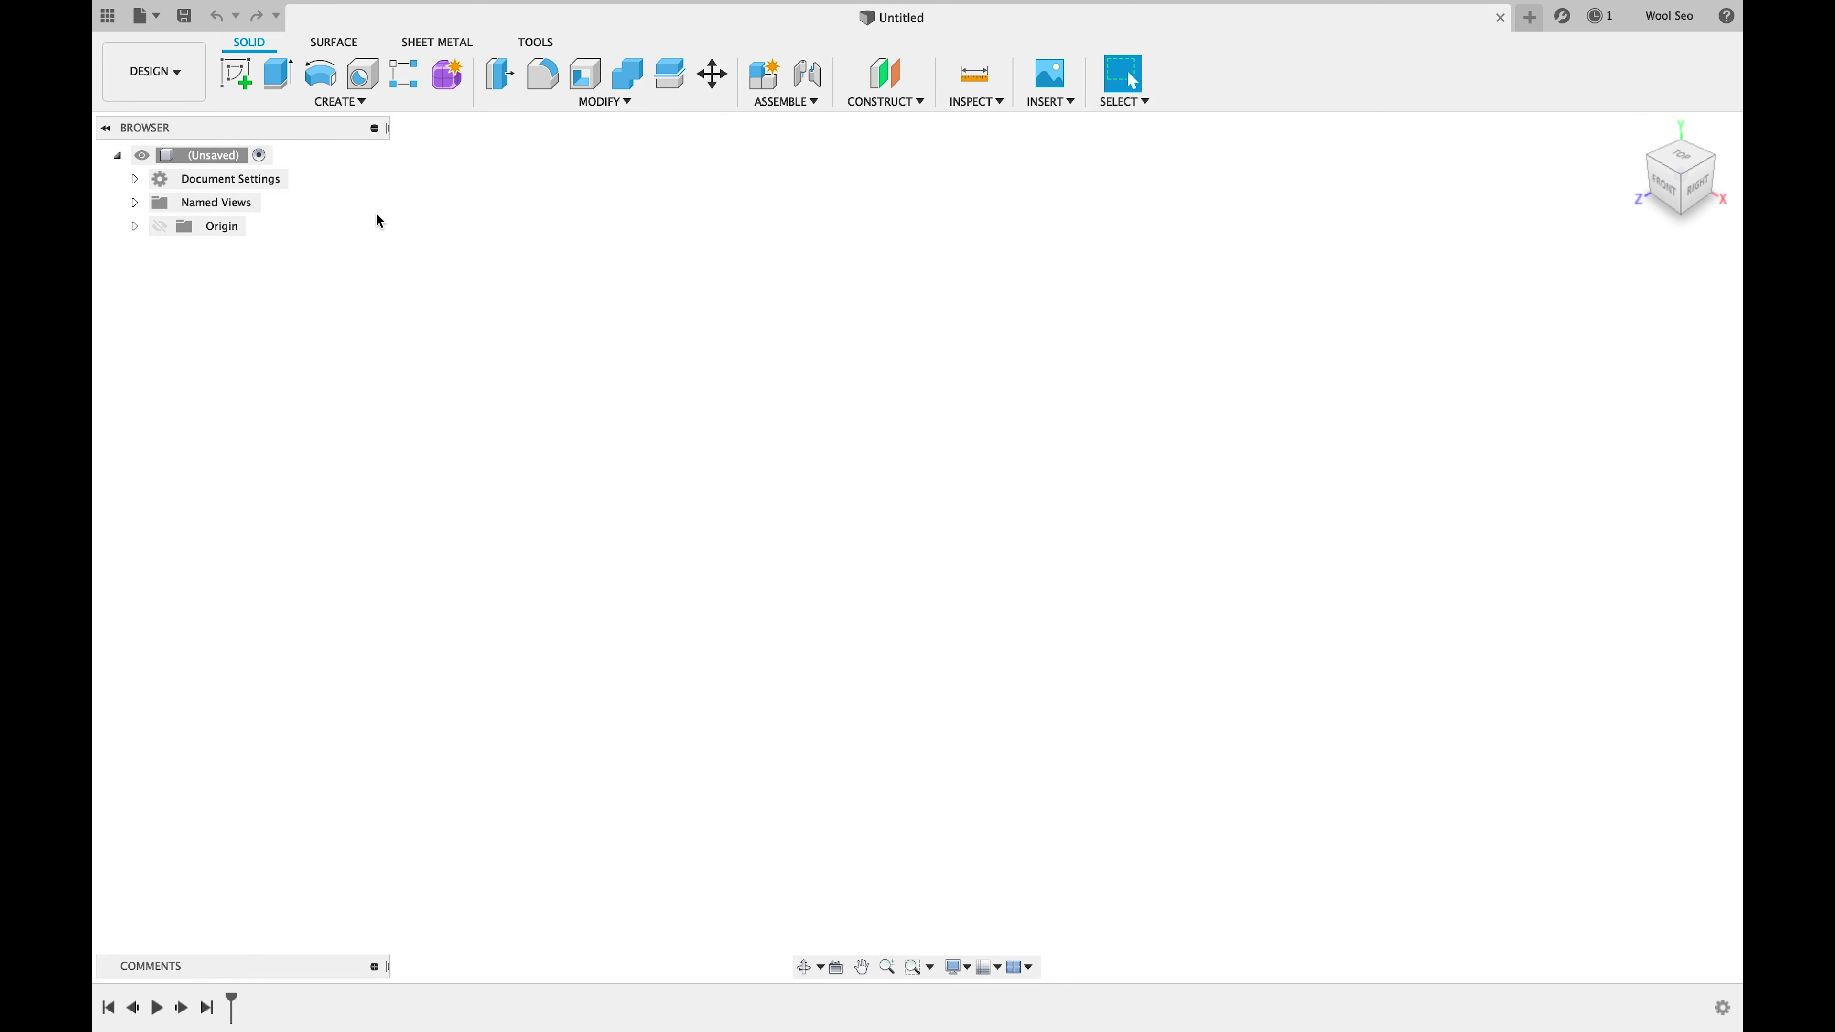
# Step: Create a new sketch on the XZ origin ground plane
pyautogui.click(241, 101)
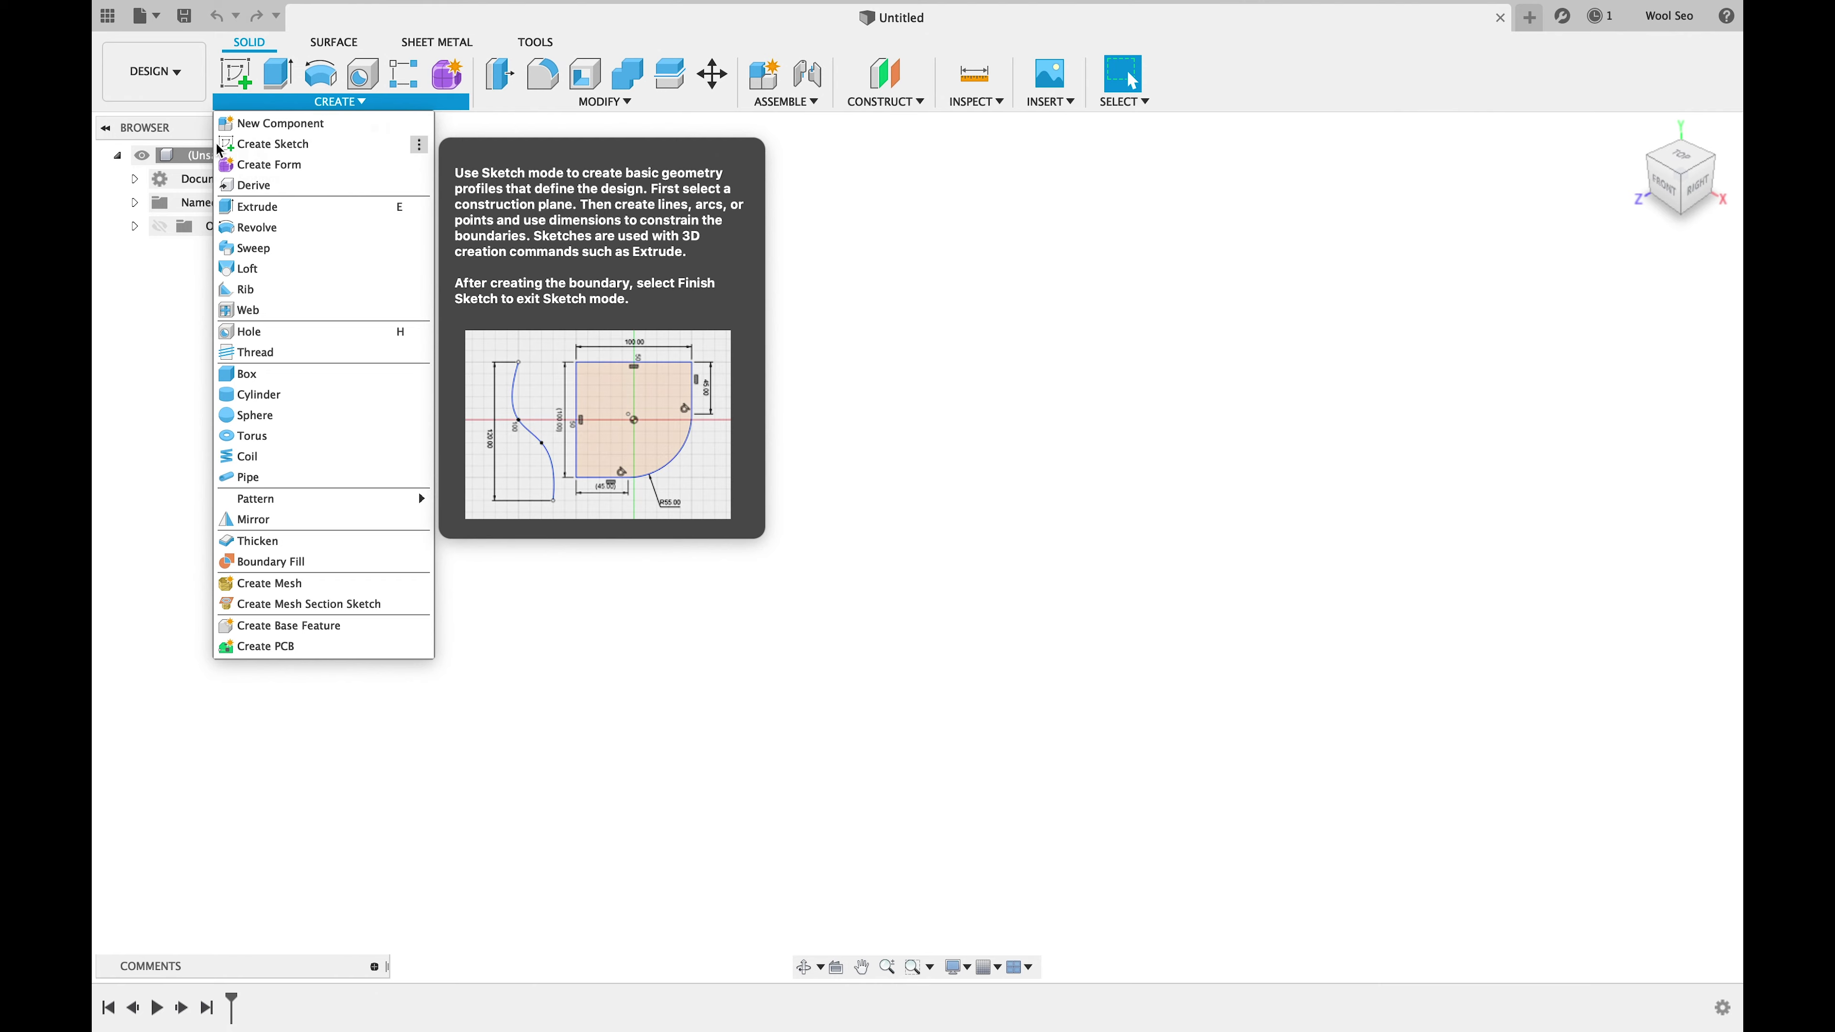
pyautogui.click(1168, 508)
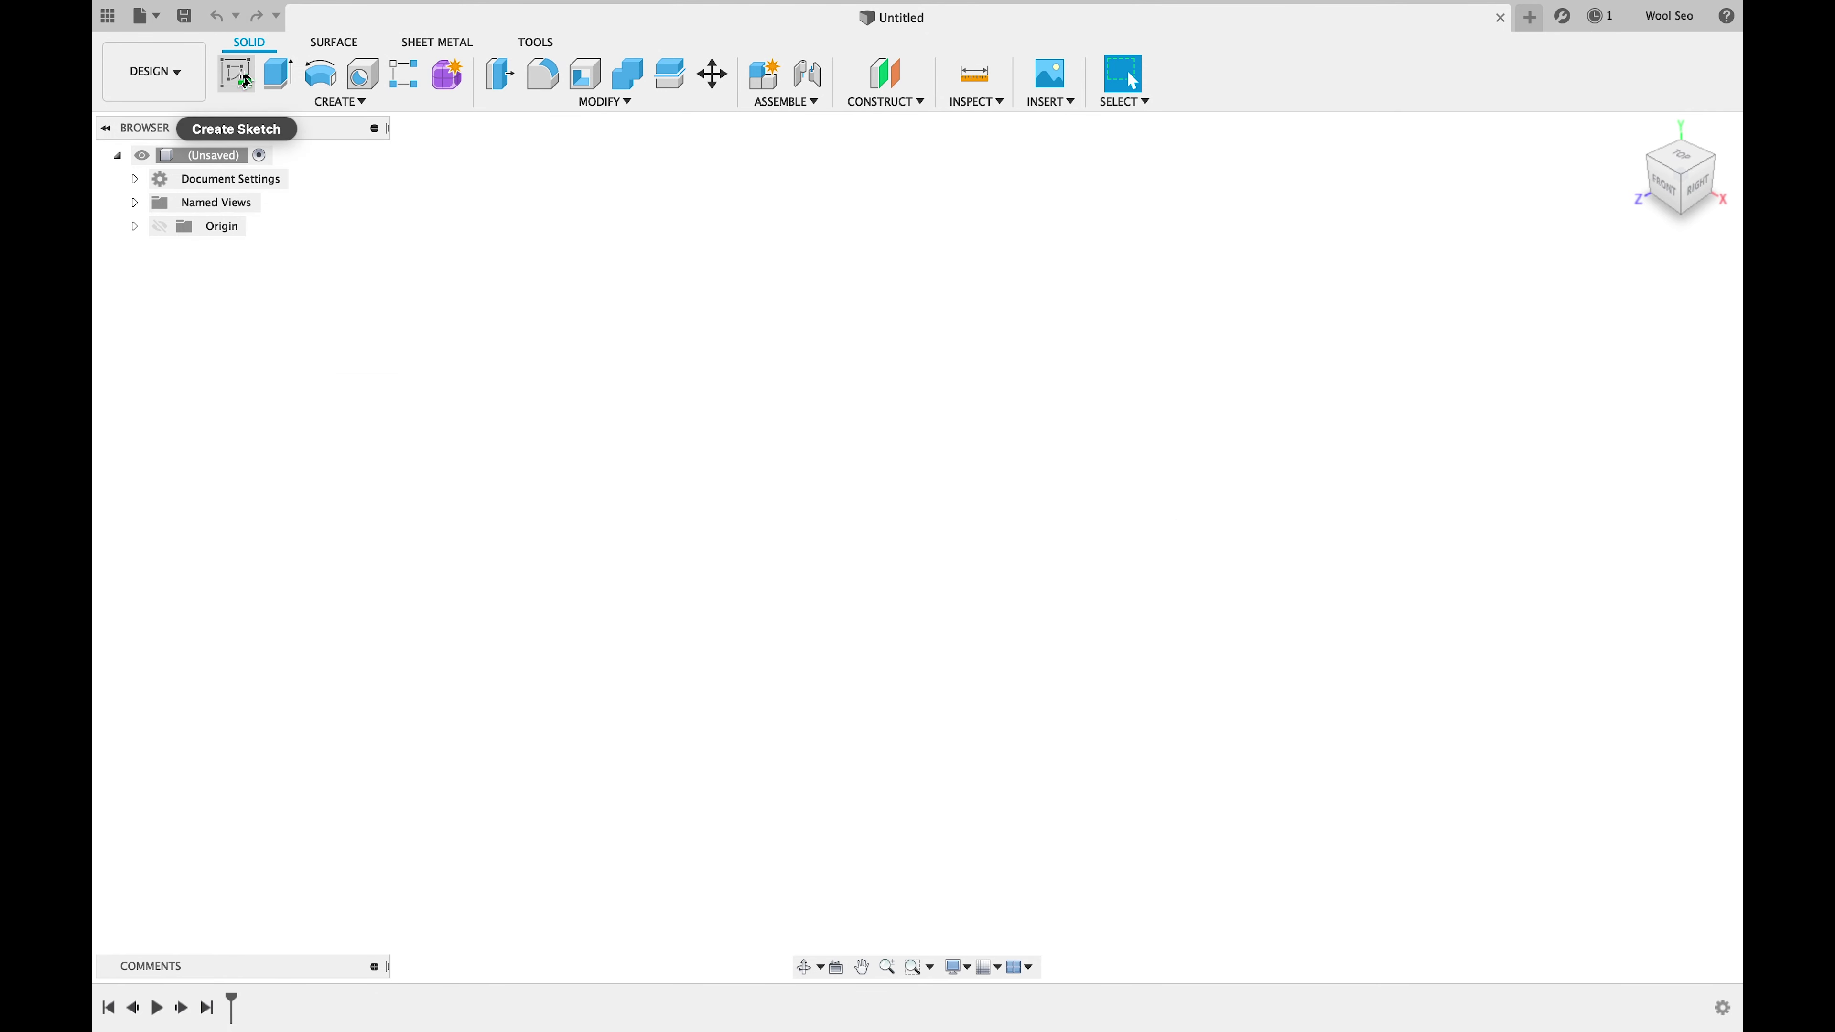
pyautogui.moveTo(236, 73)
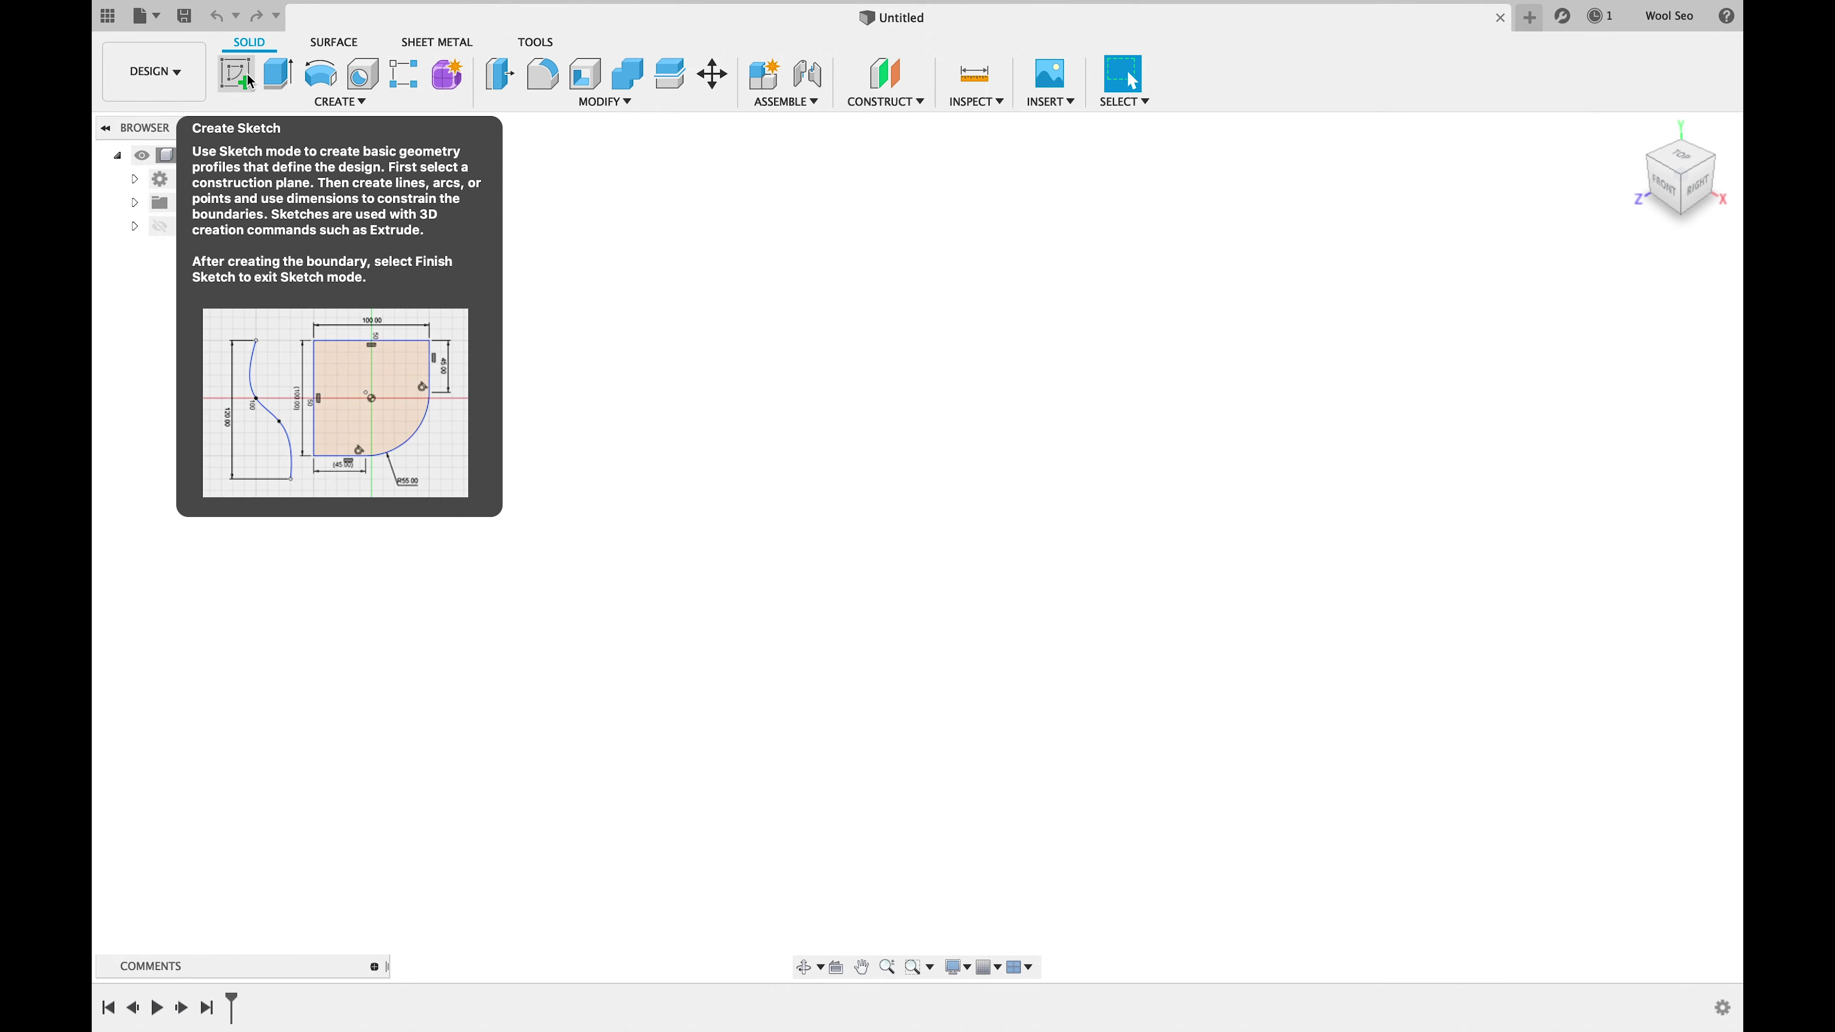
pyautogui.click(249, 82)
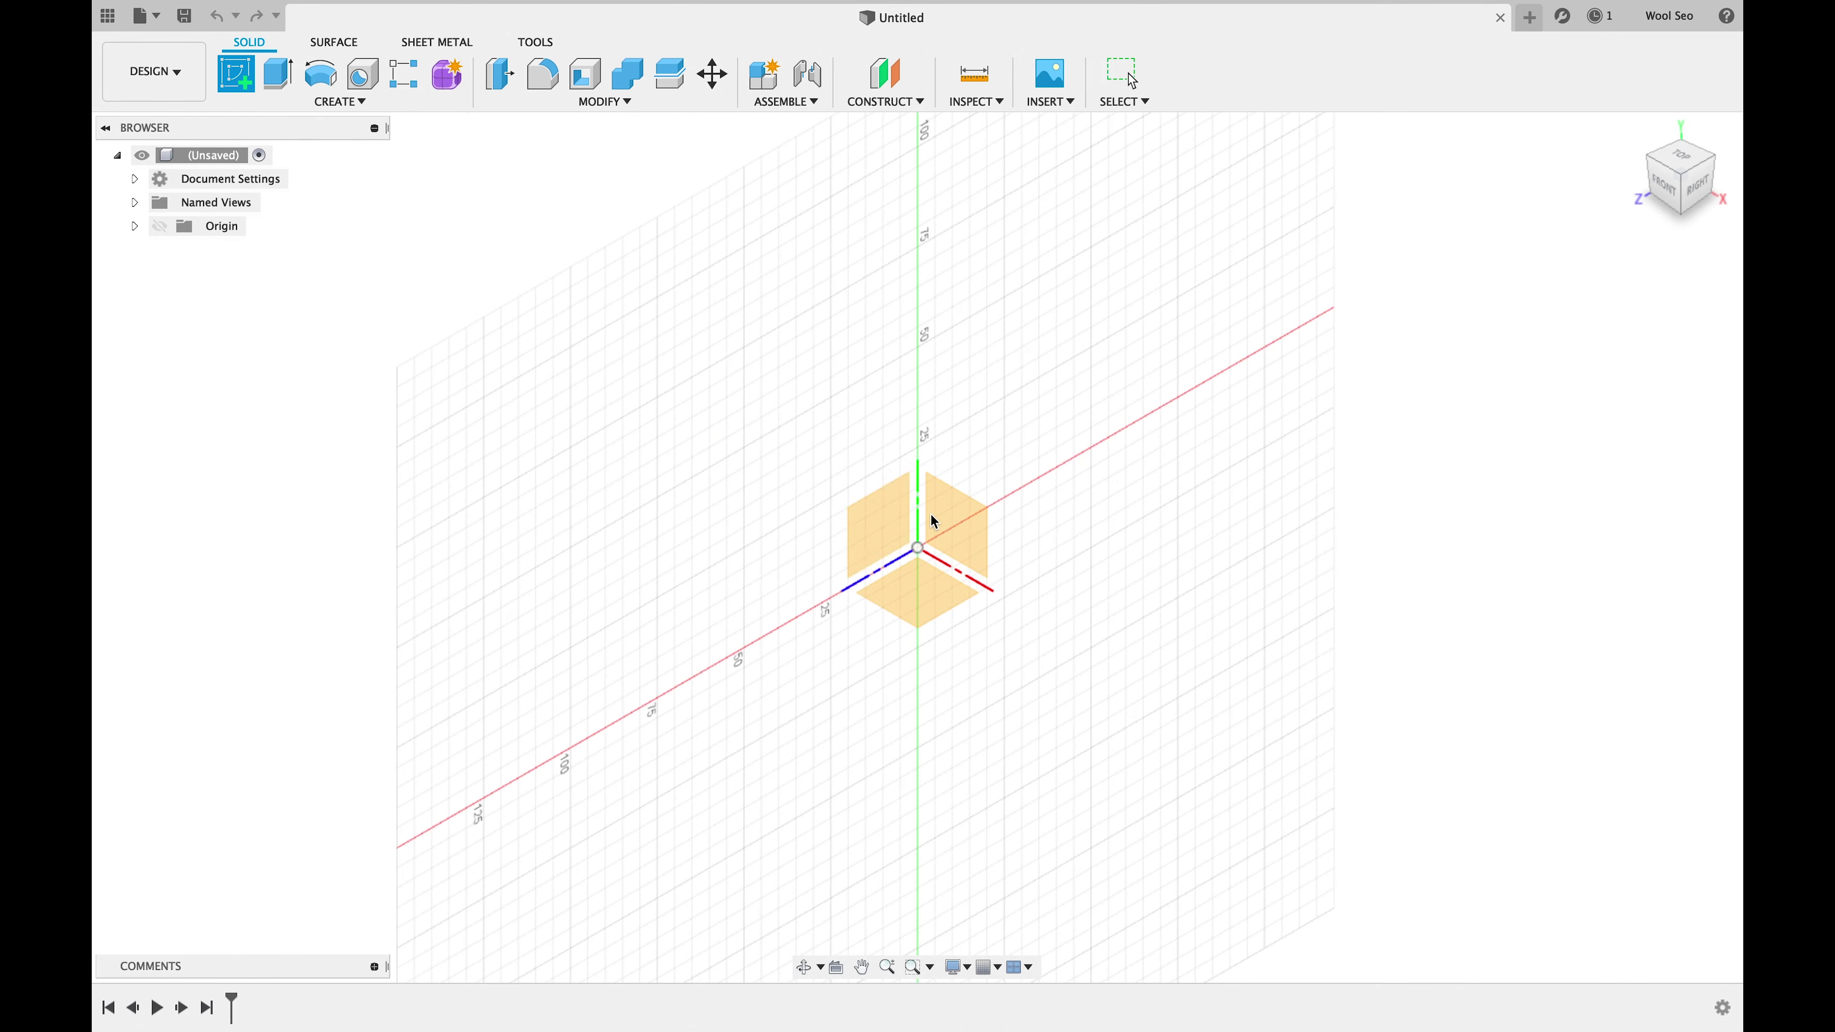
pyautogui.click(923, 578)
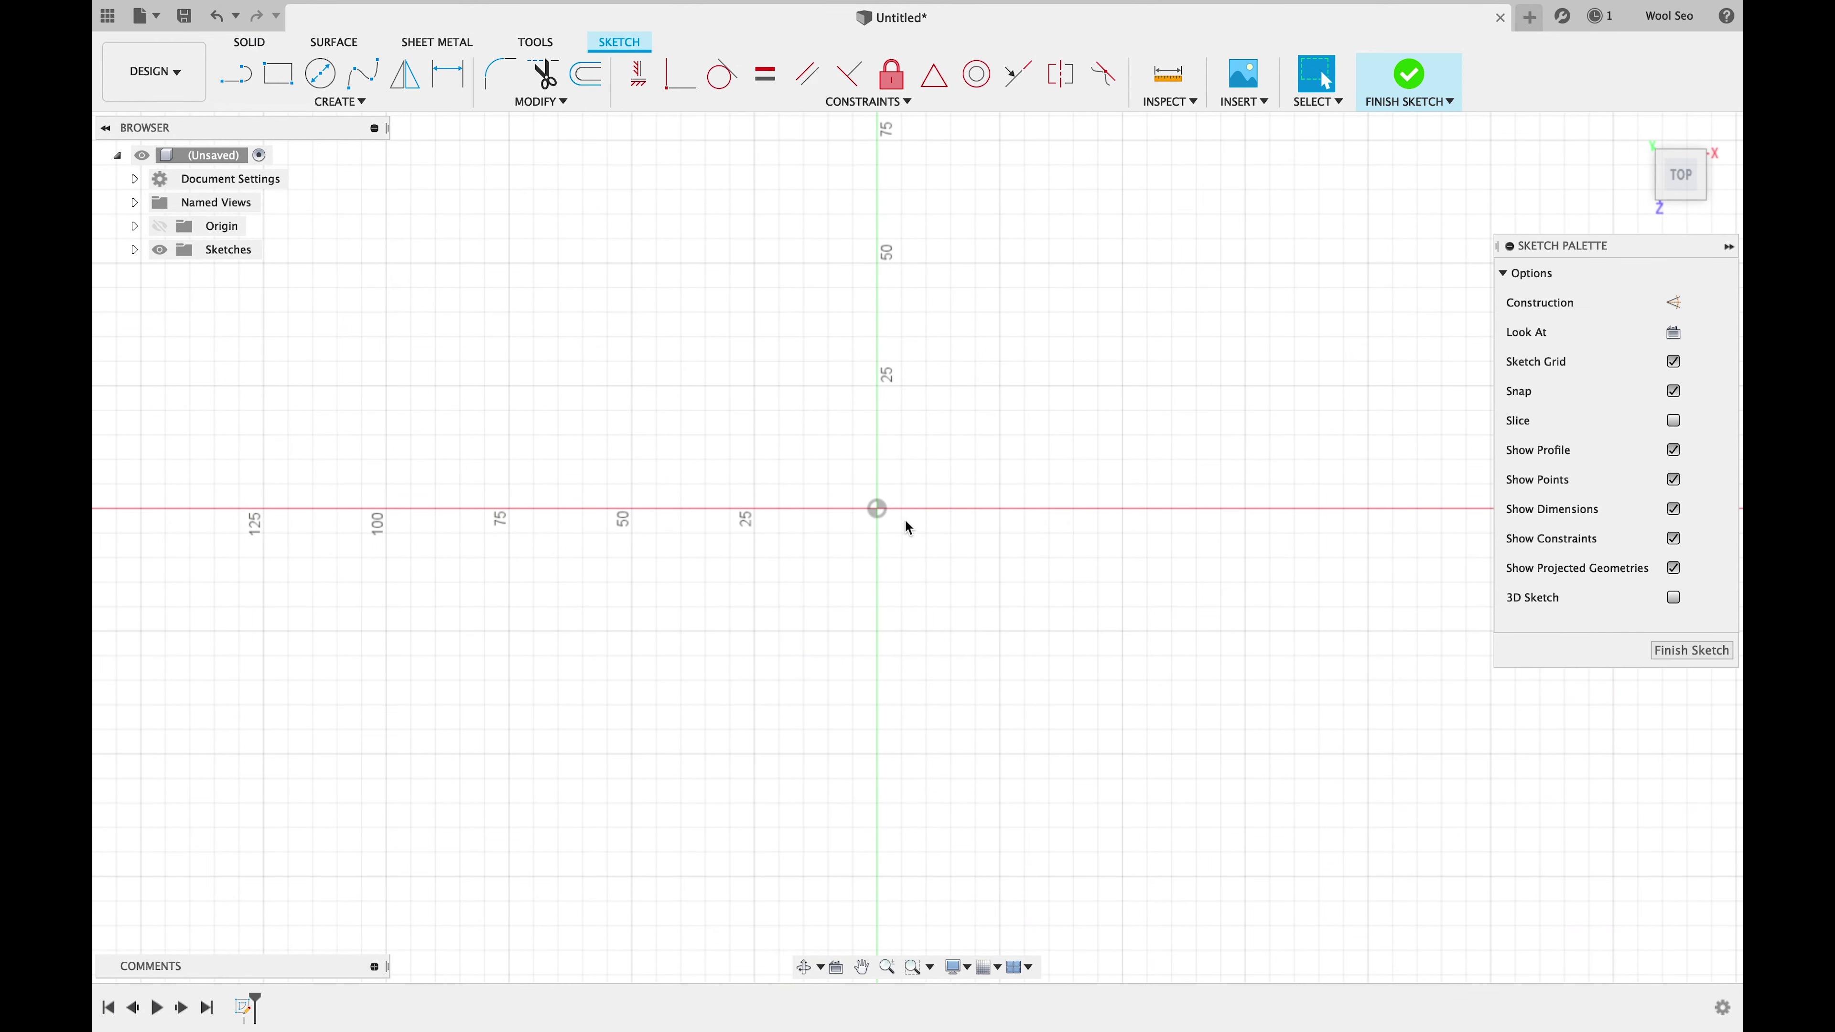
# Step: Draw a 70 × 25 mm two-point rectangle from the origin, finish the sketch, and select its profile
pyautogui.click(272, 79)
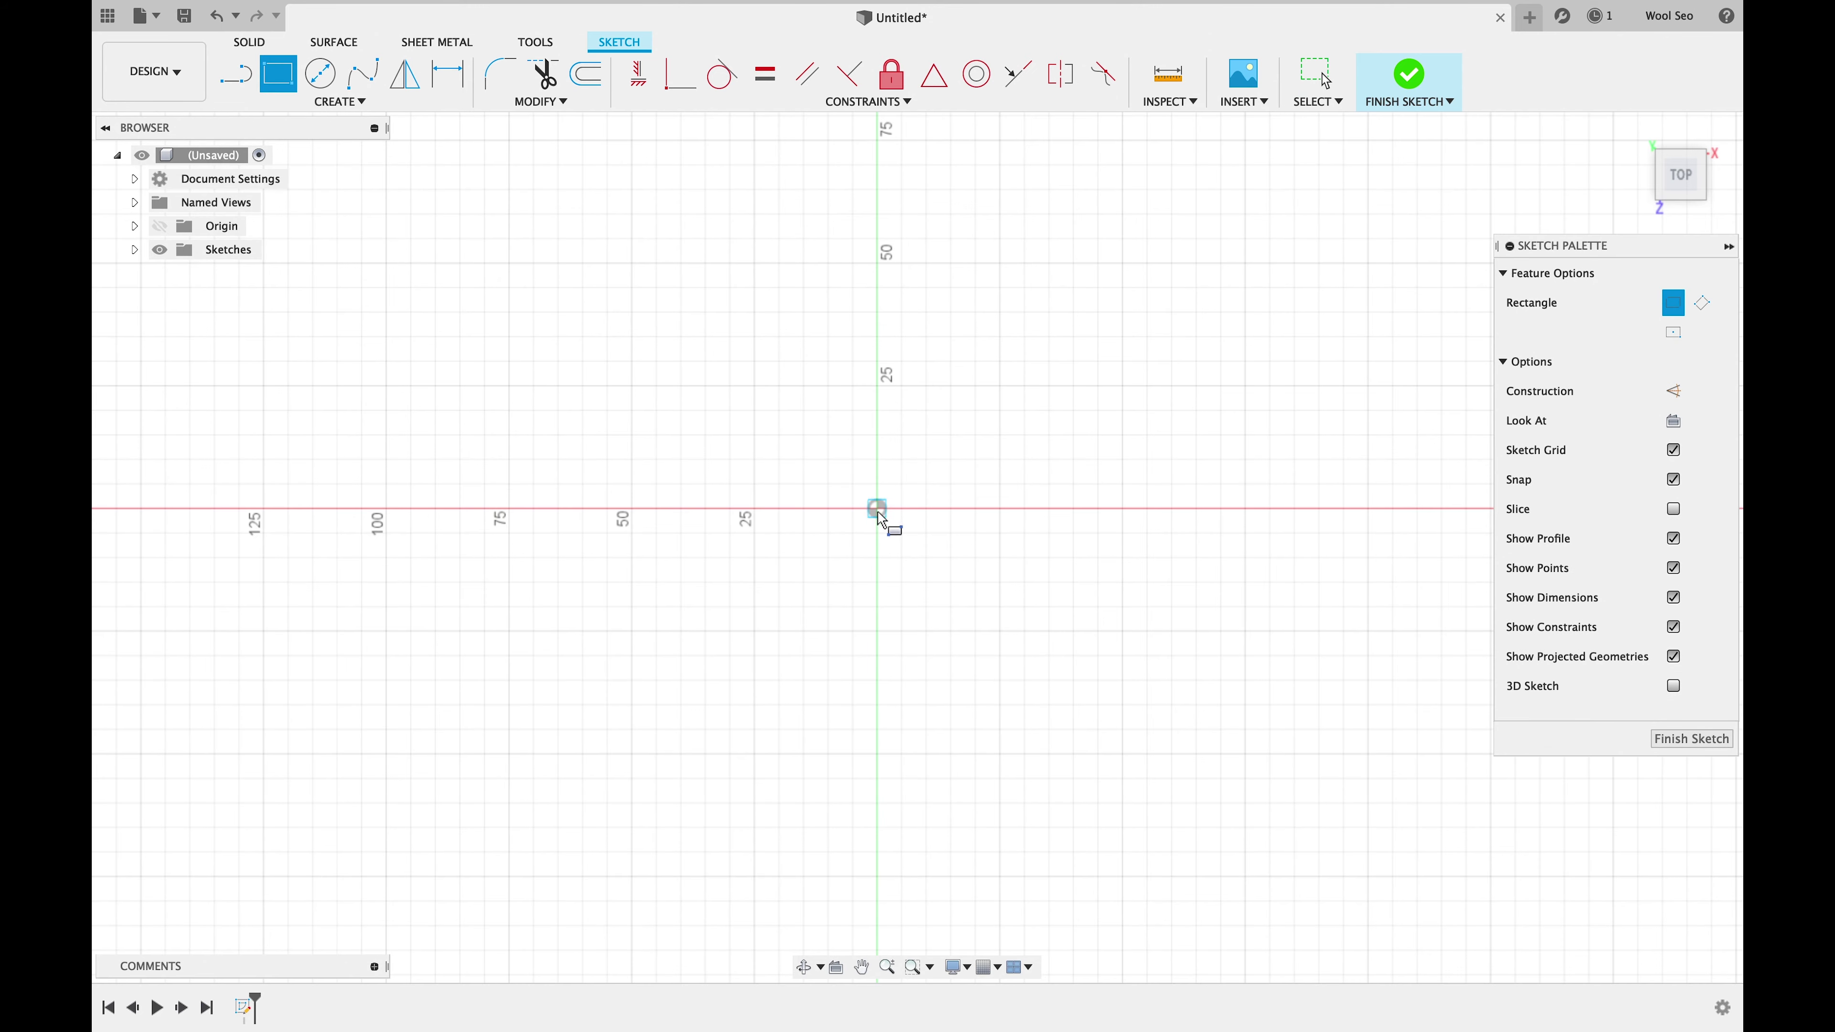
pyautogui.click(878, 510)
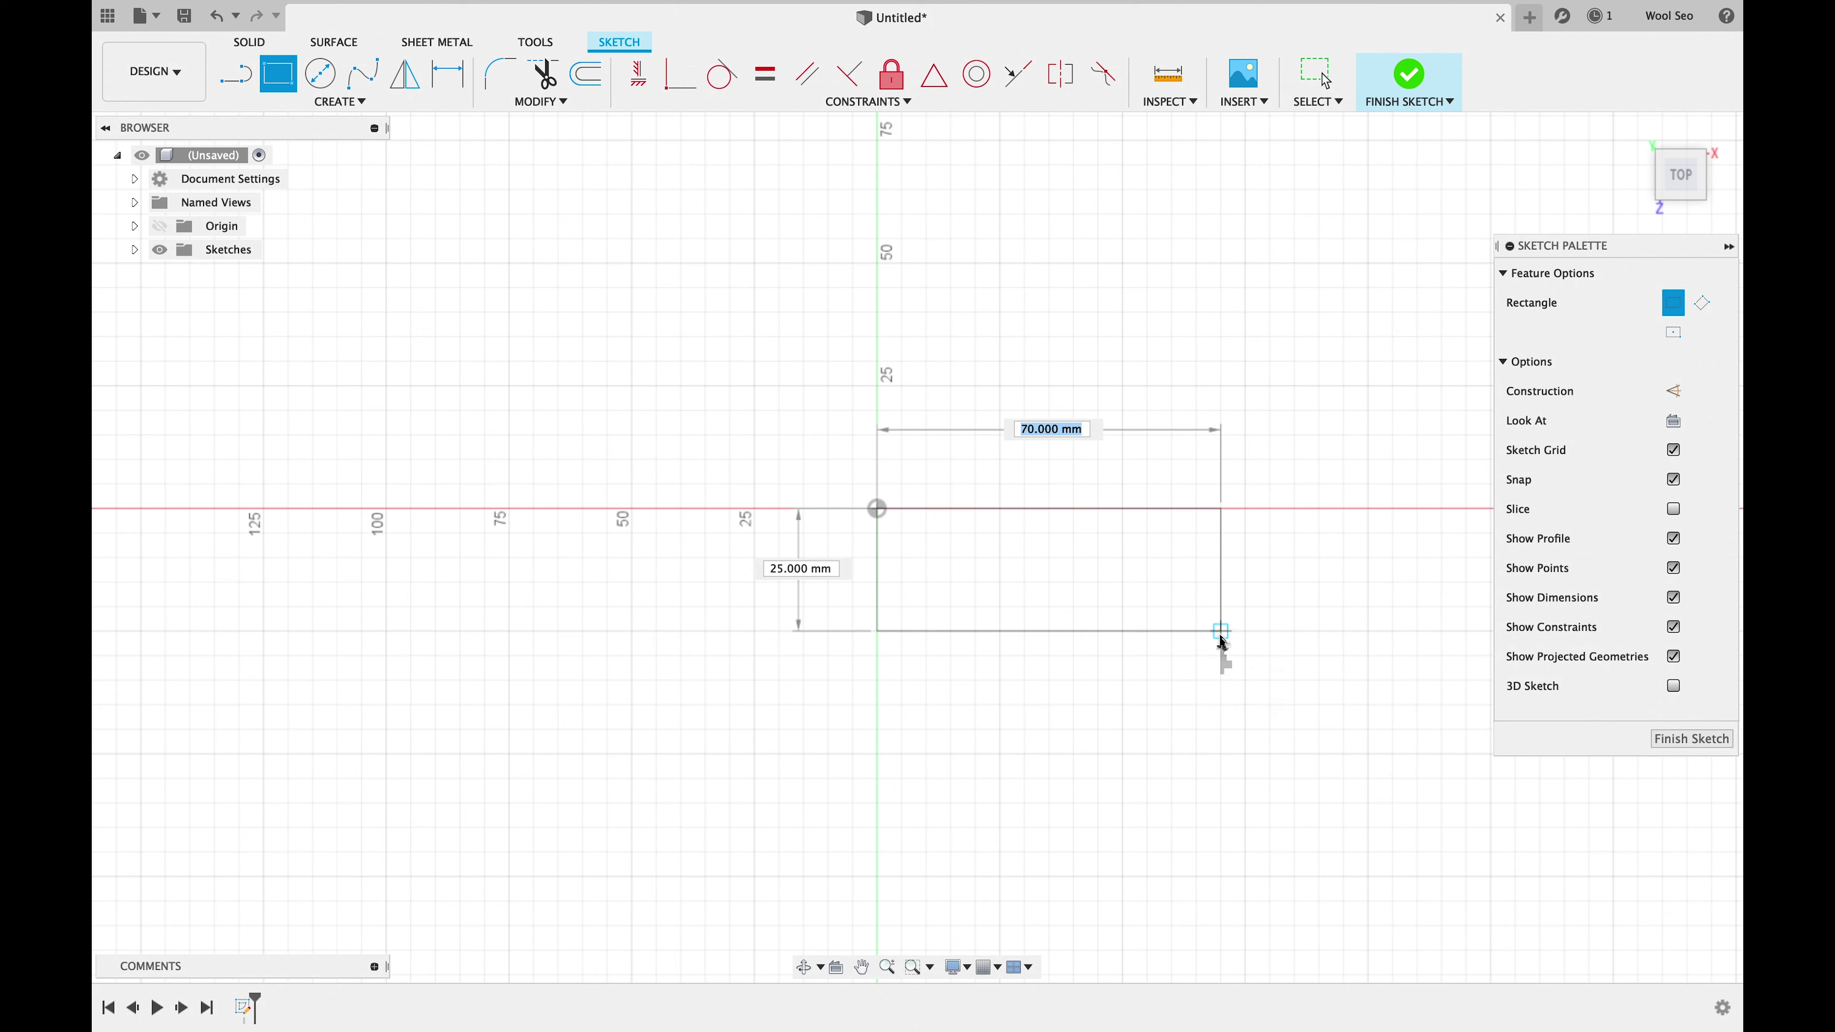
pyautogui.click(1221, 656)
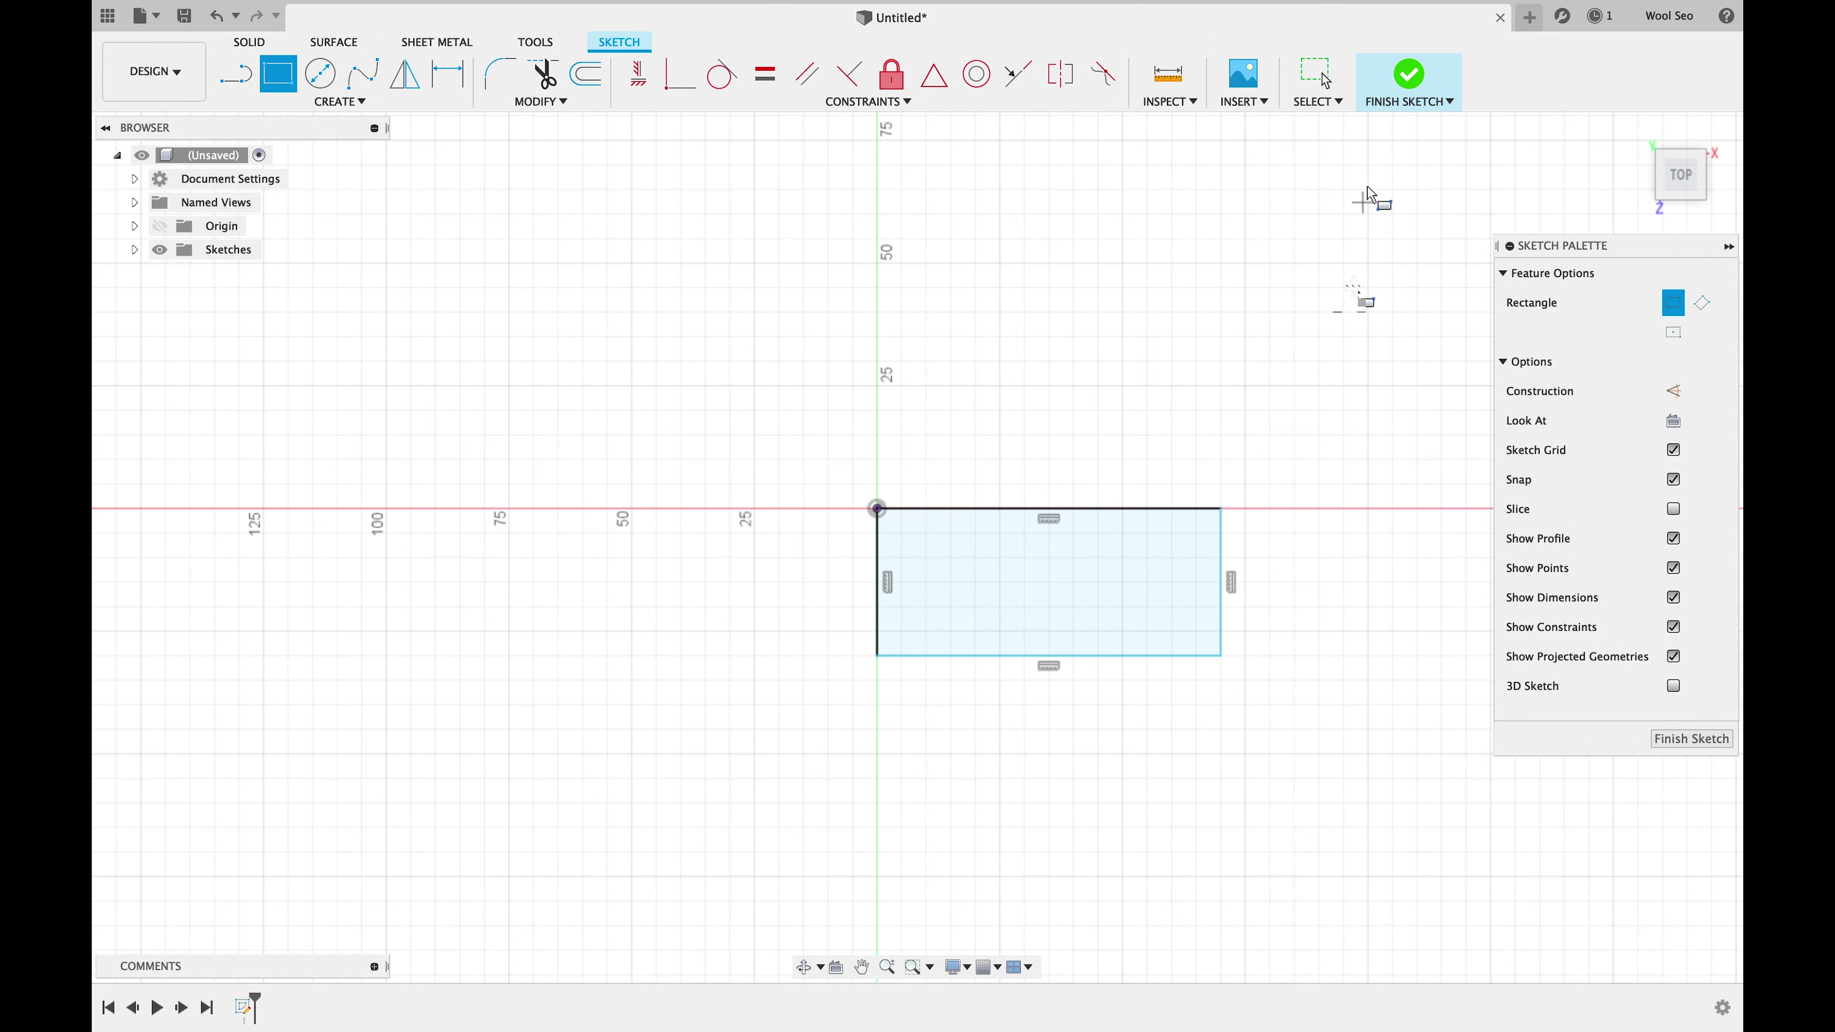
pyautogui.click(1413, 77)
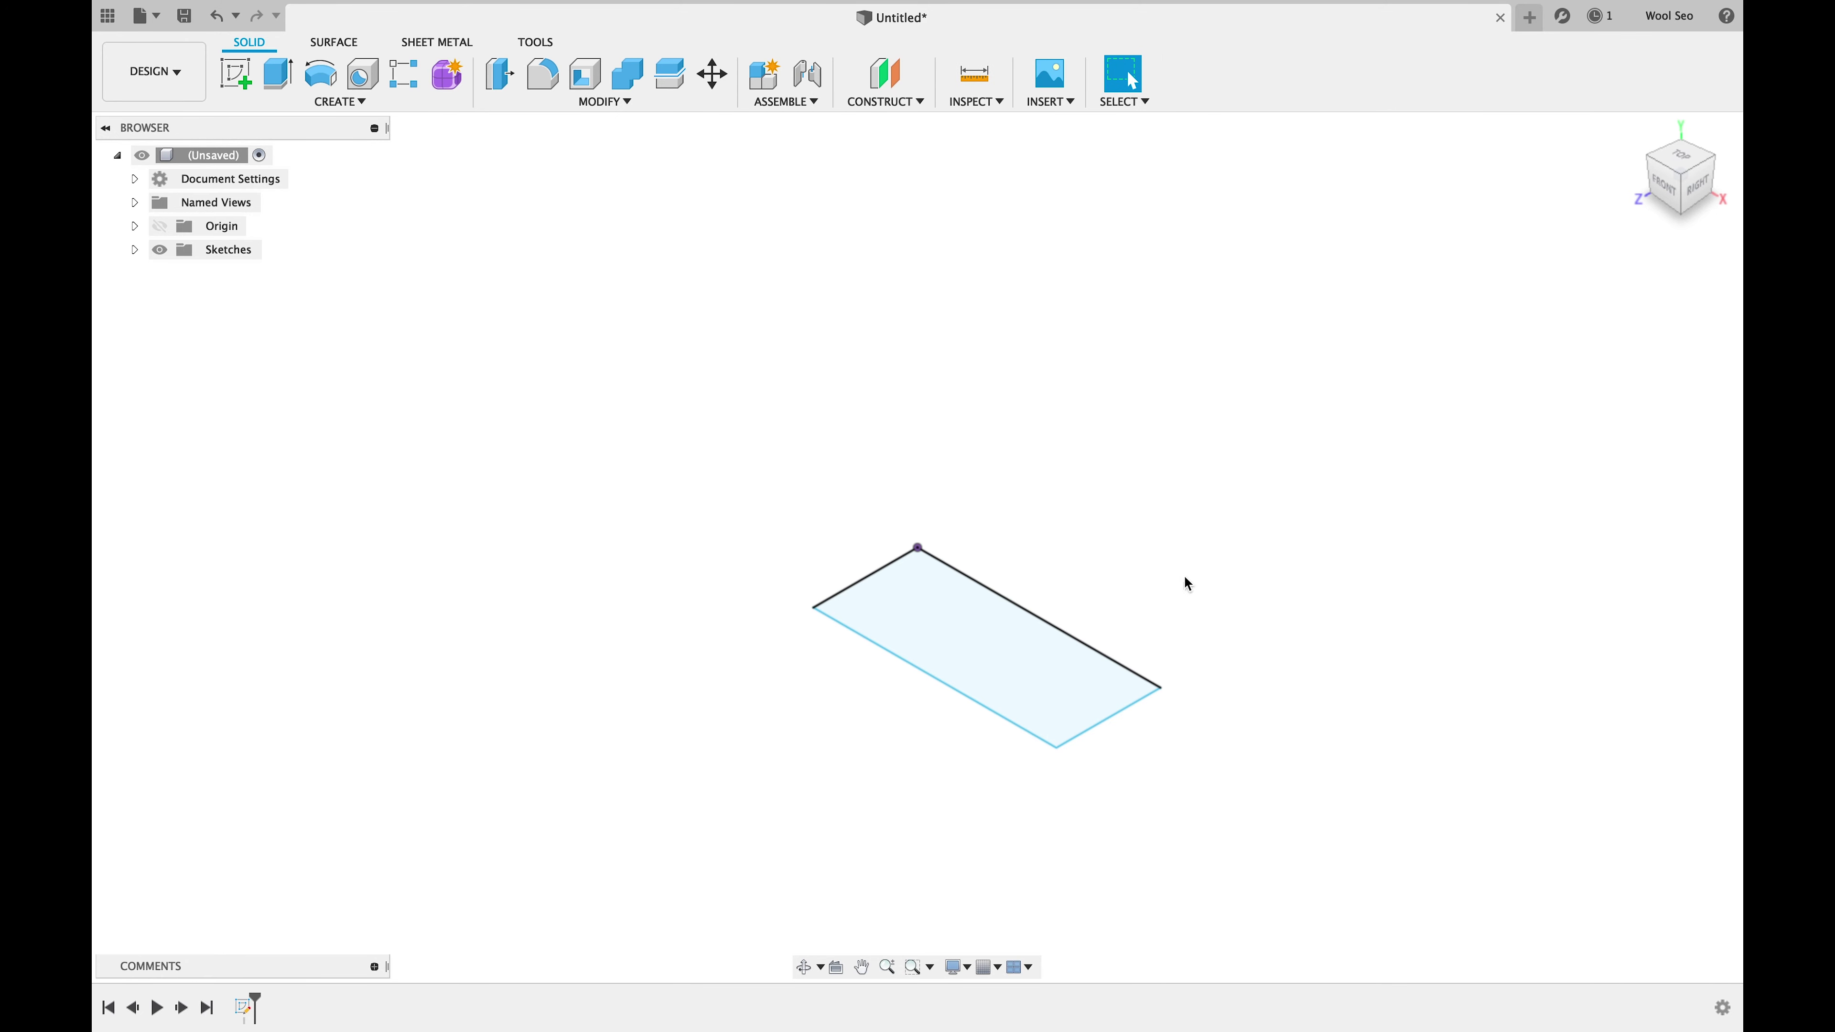
pyautogui.click(1015, 670)
# Step: Press Pull the rectangle profile to a 5 mm thick solid plate
pyautogui.scroll(2, 1045, 661)
pyautogui.scroll(2, 1058, 656)
pyautogui.scroll(2, 1024, 667)
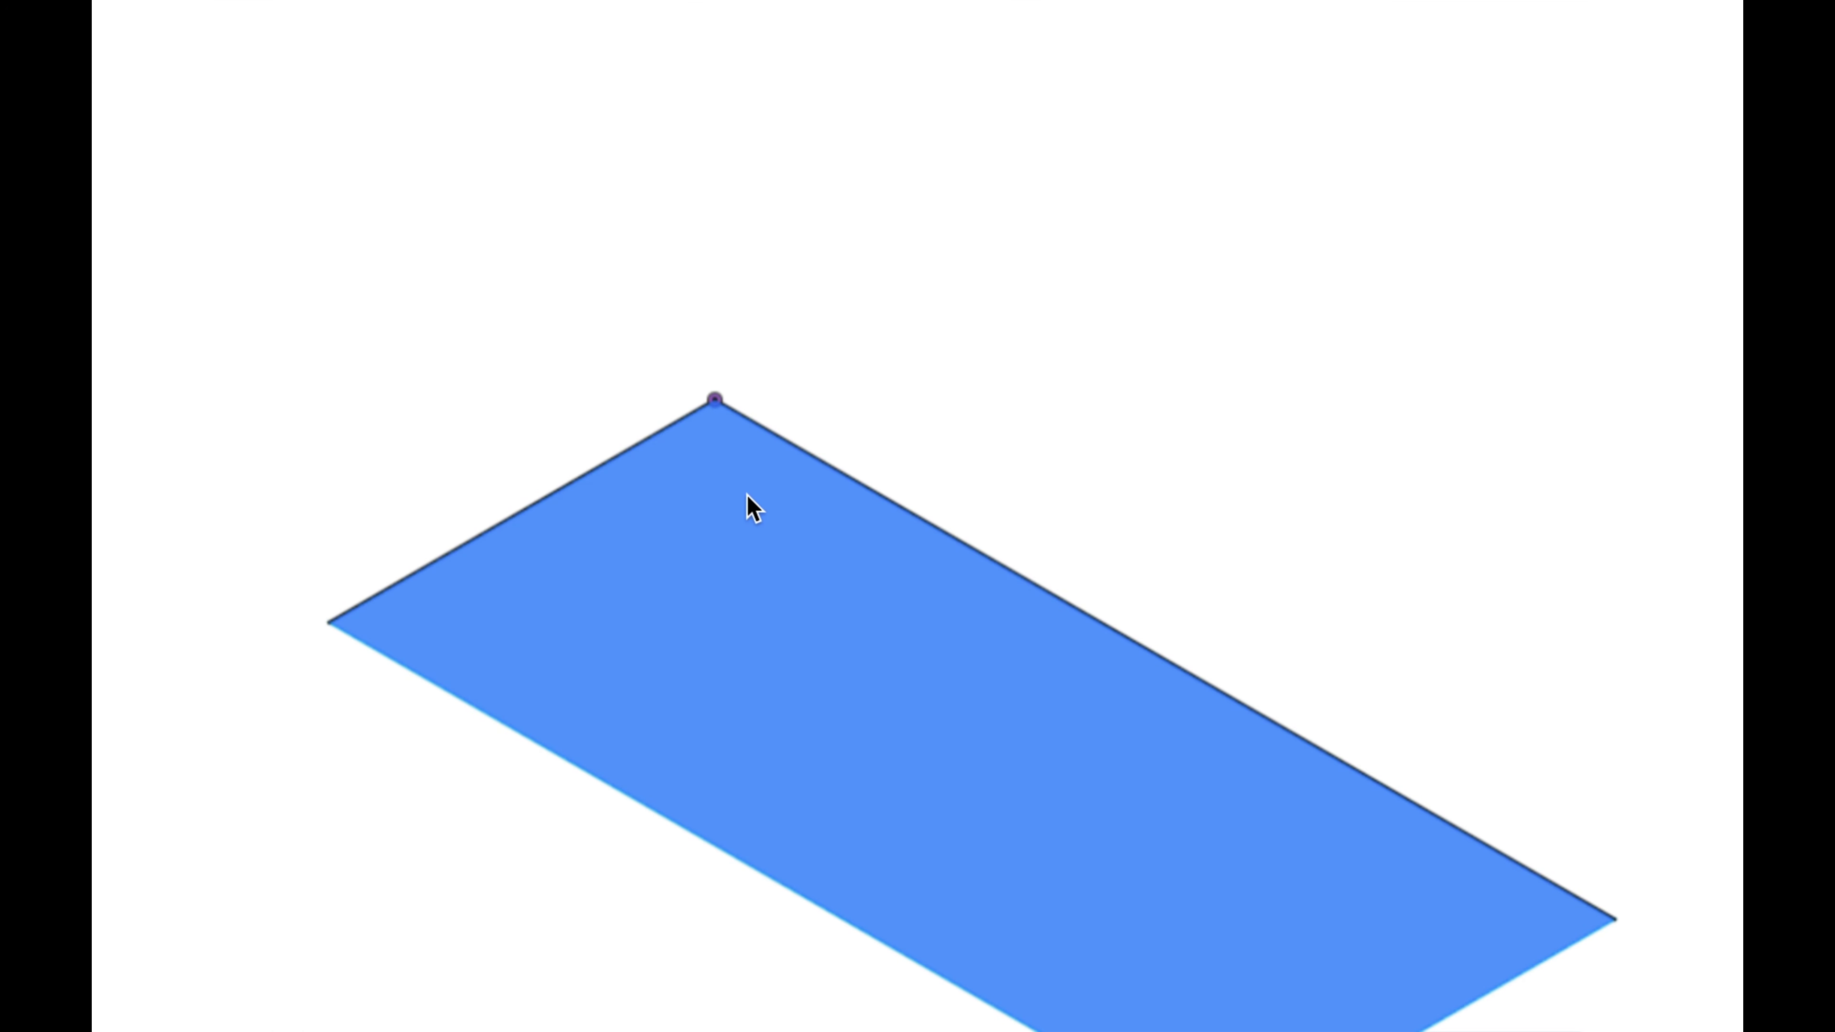
pyautogui.rightClick(728, 496)
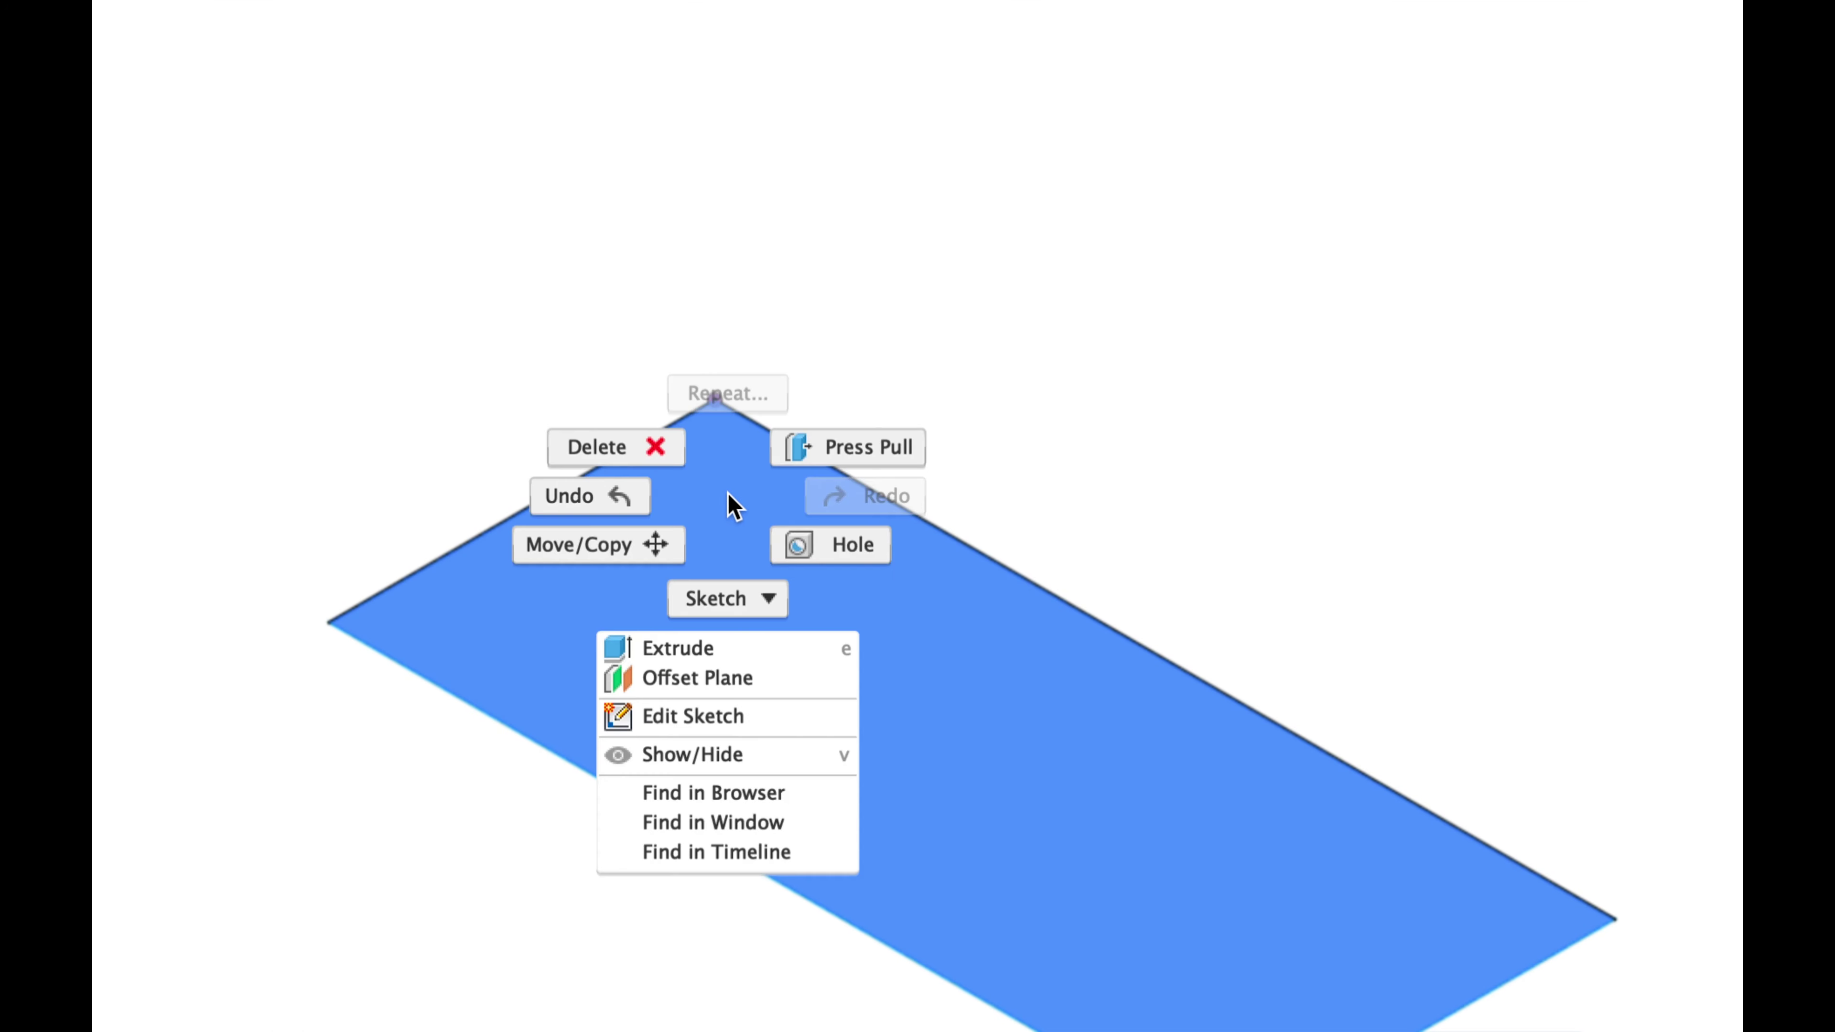
pyautogui.click(876, 457)
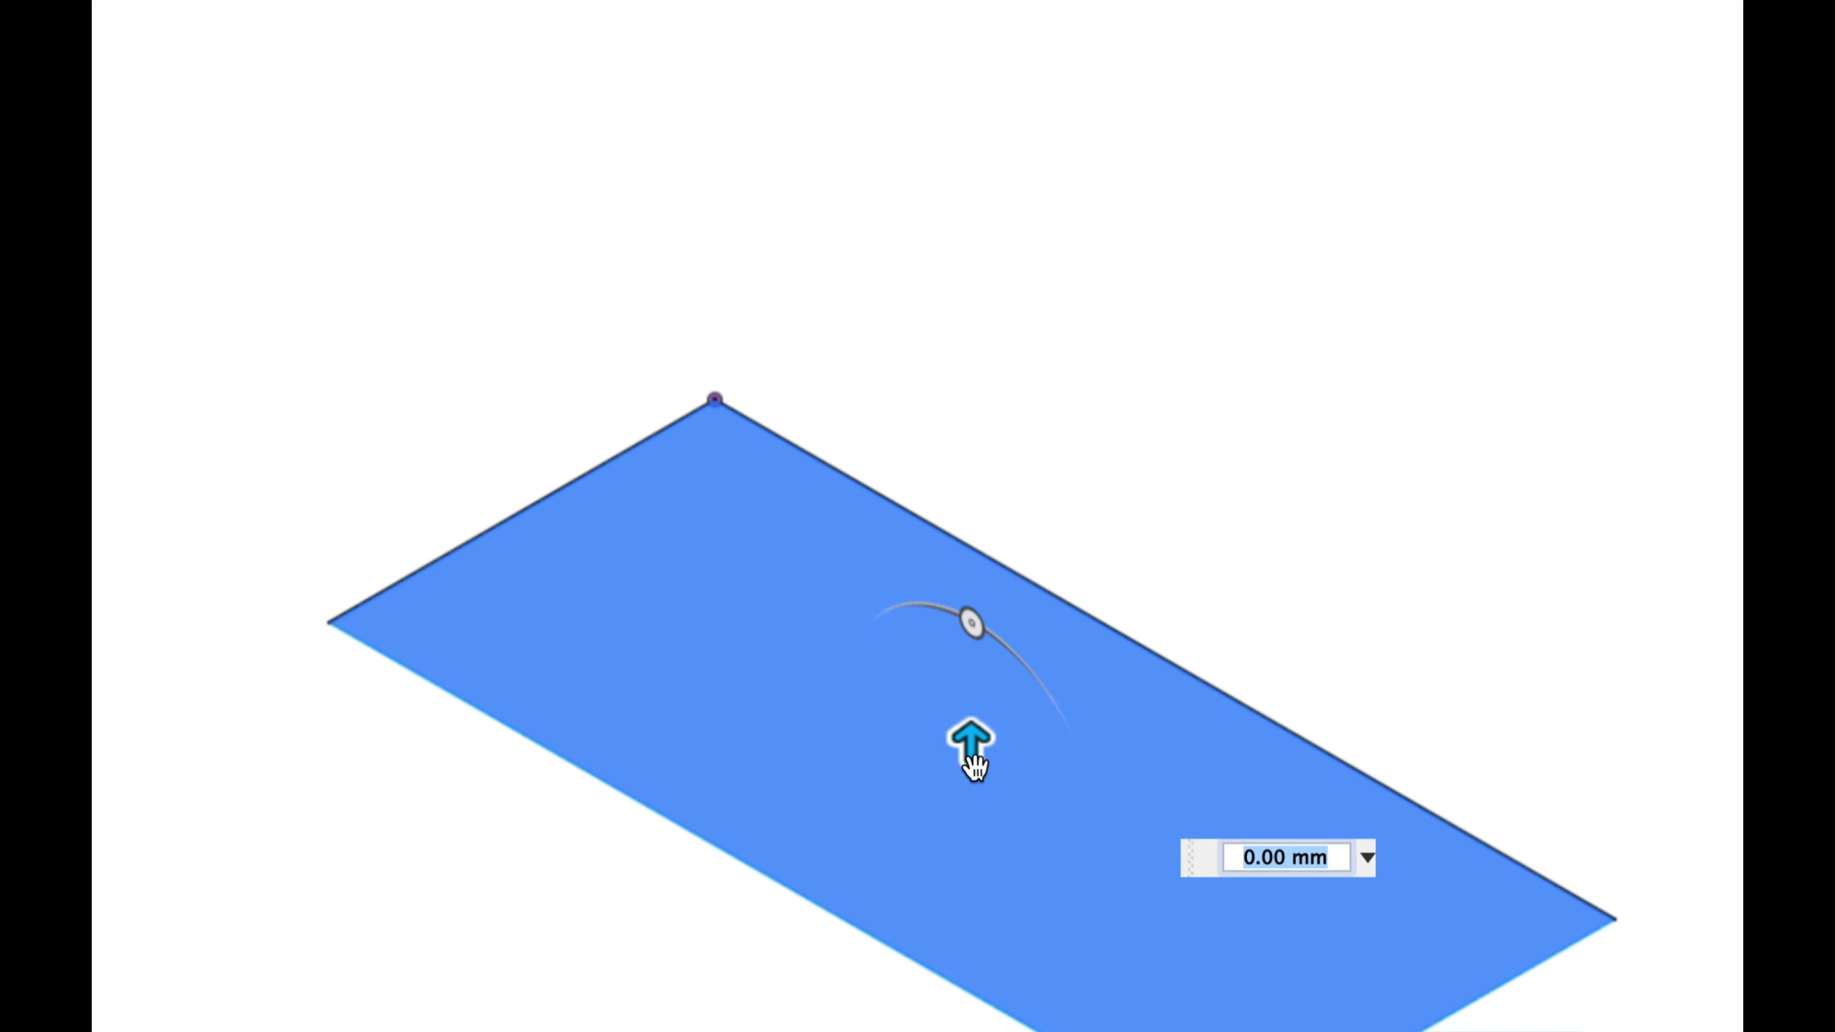
pyautogui.moveTo(975, 740)
pyautogui.mouseDown()
pyautogui.moveTo(991, 680)
pyautogui.moveTo(997, 745)
pyautogui.mouseUp()
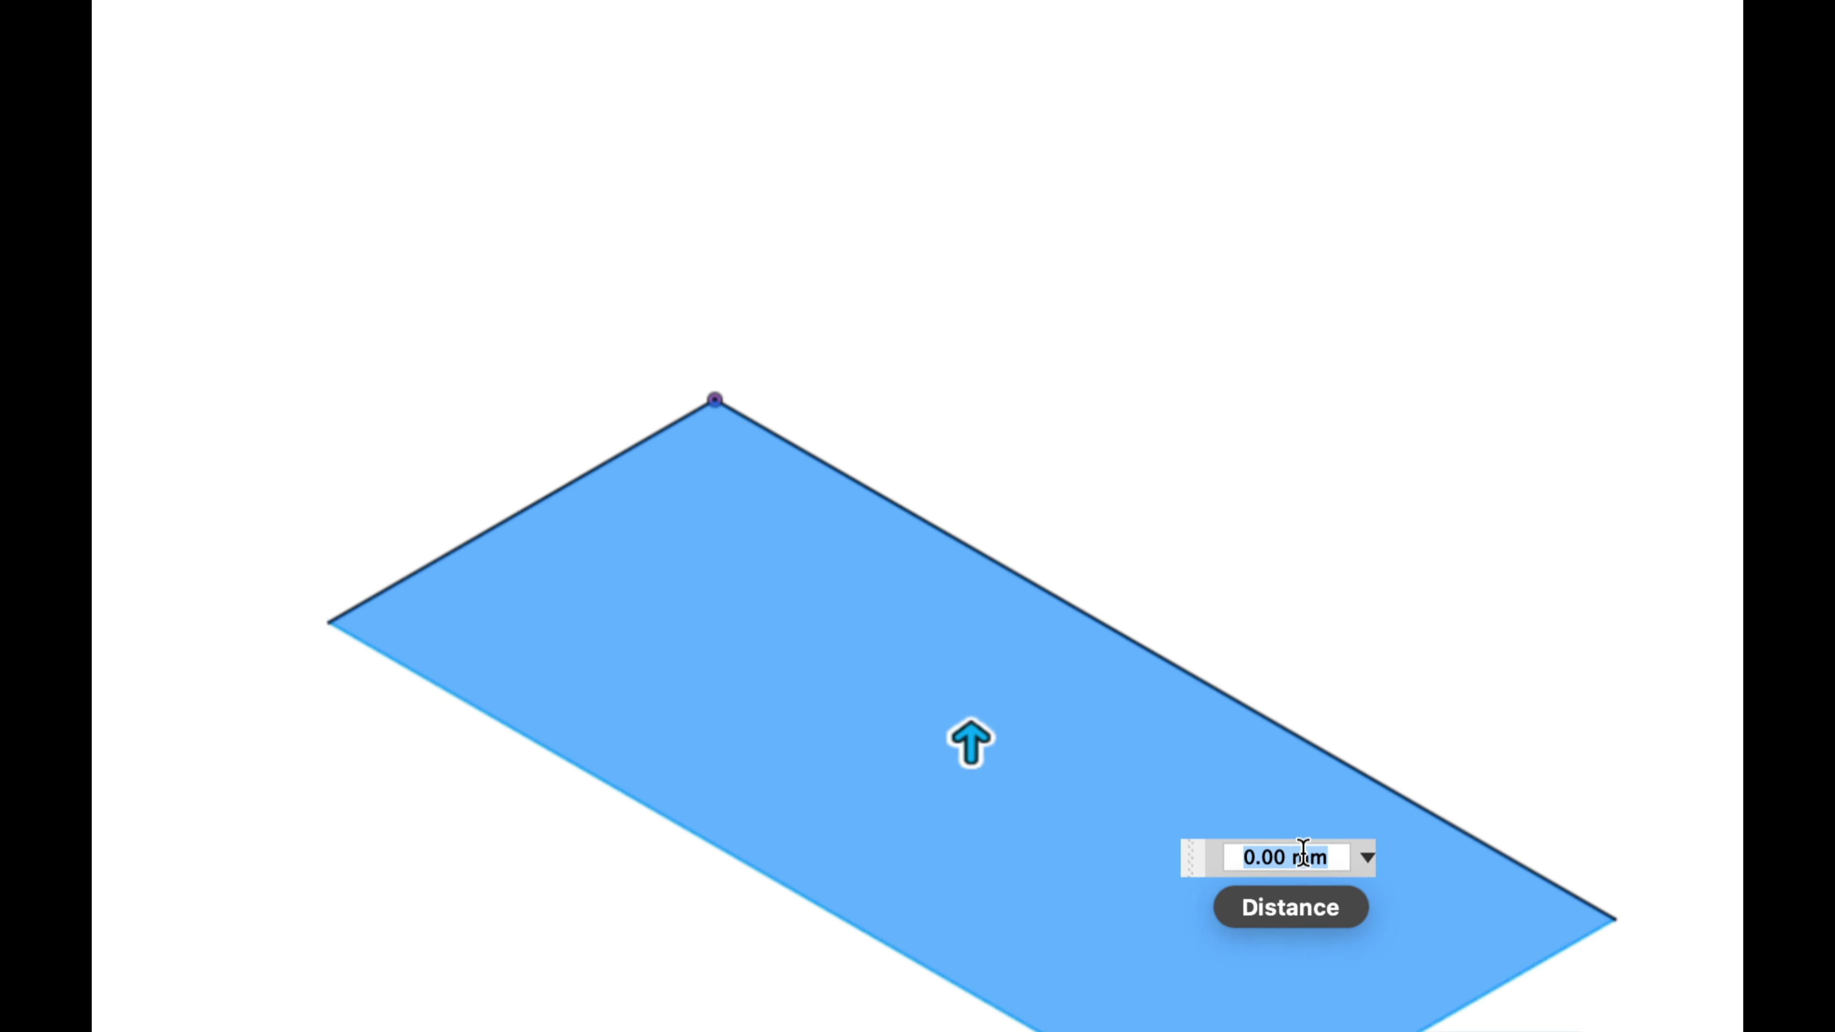
pyautogui.doubleClick(1286, 857)
pyautogui.write('5')
pyautogui.press('Return')
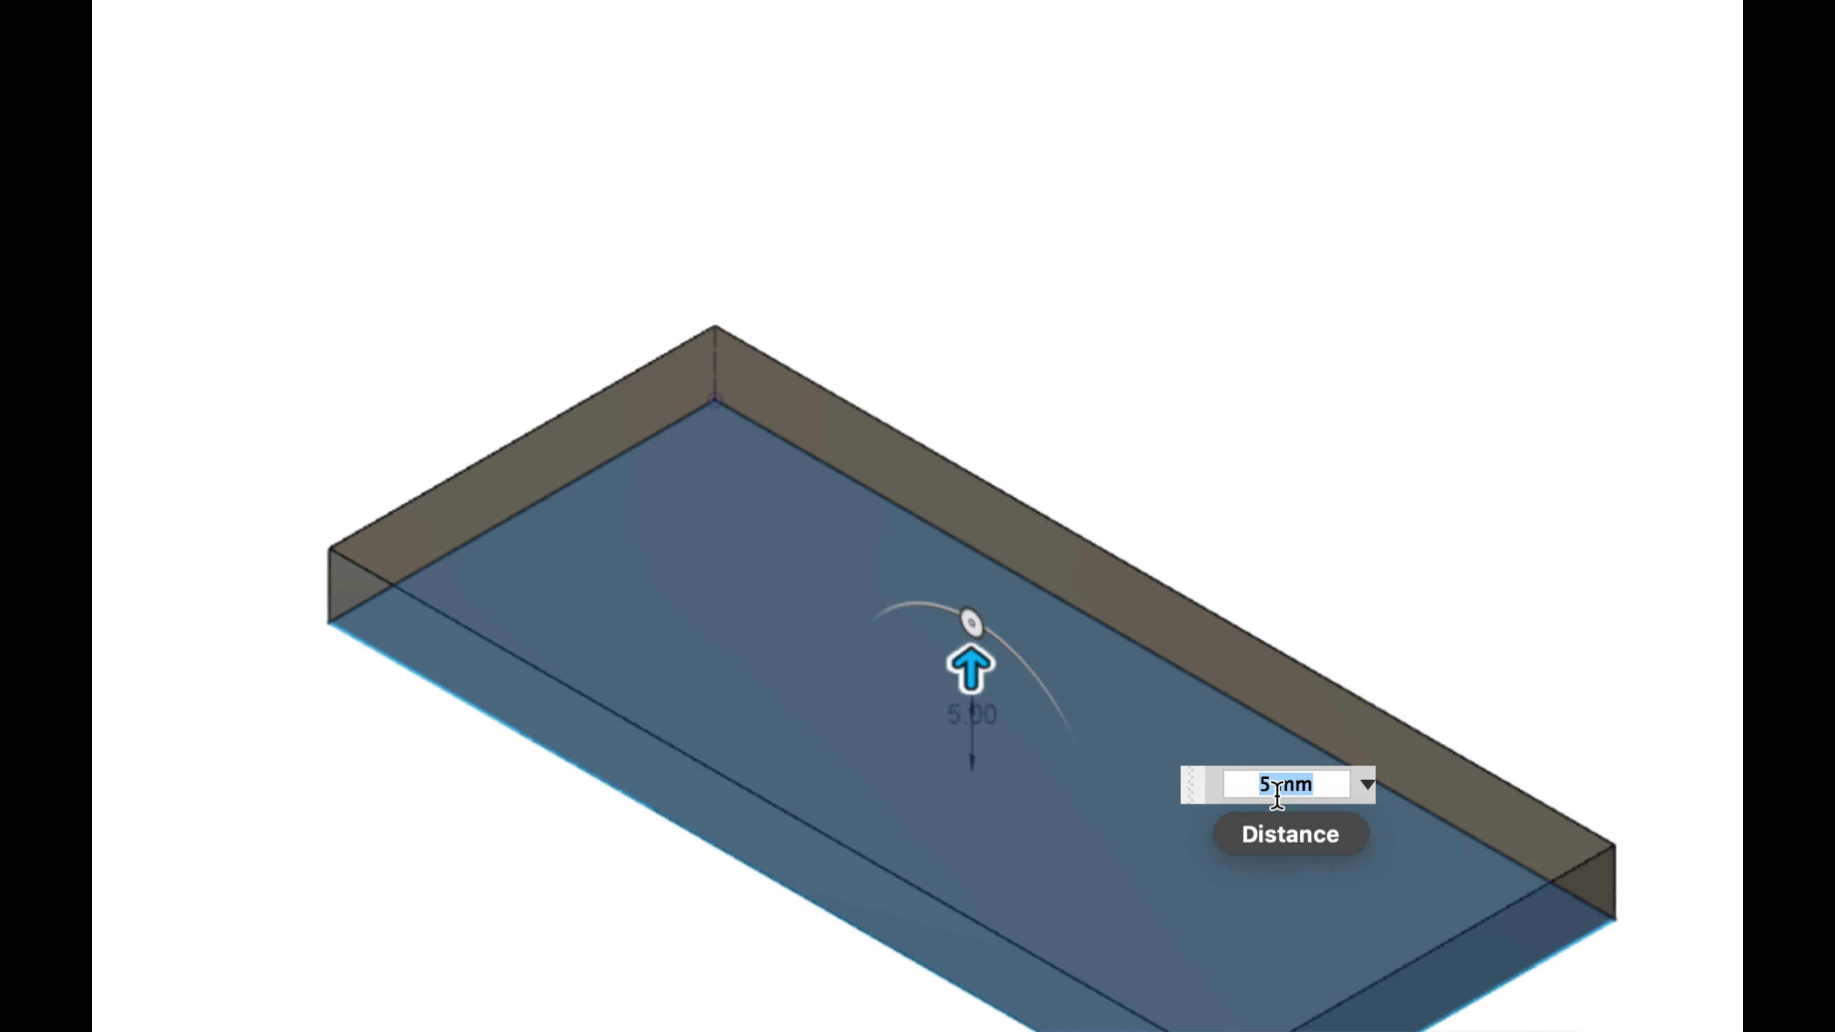
pyautogui.press('Return')
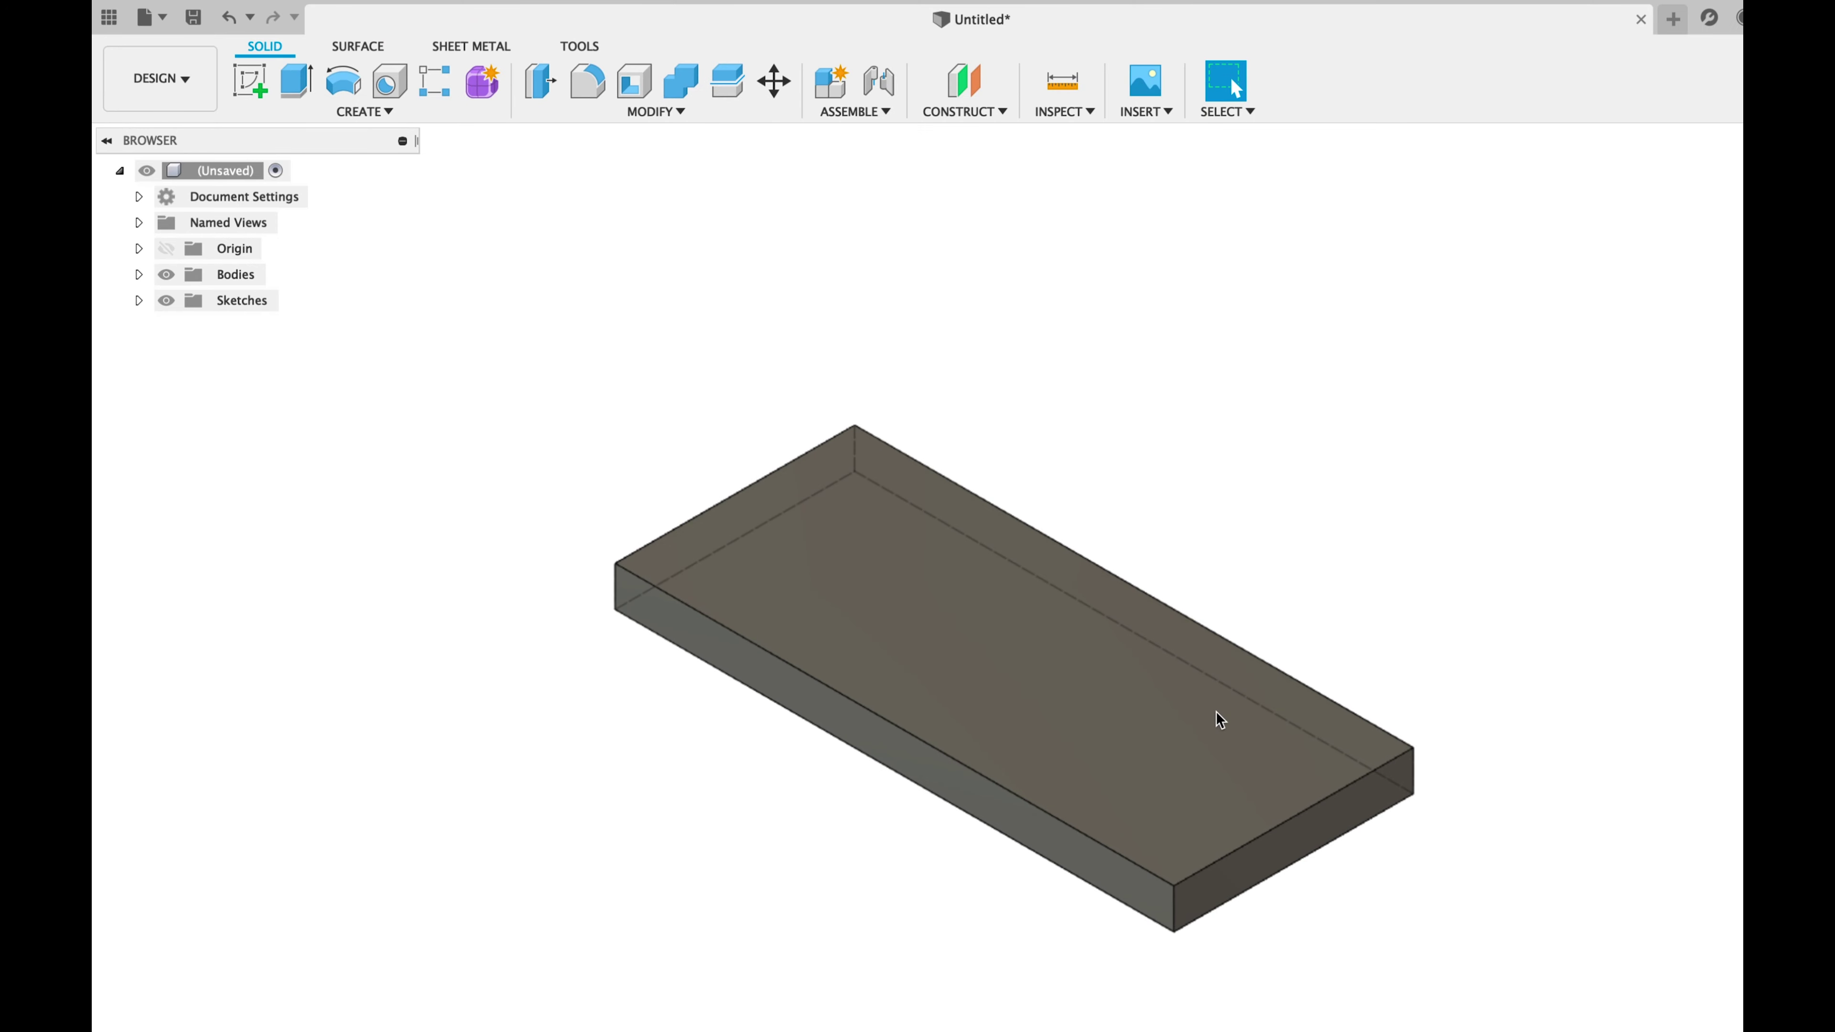
# Step: Start a second sketch on the plate's large top face
pyautogui.click(1062, 626)
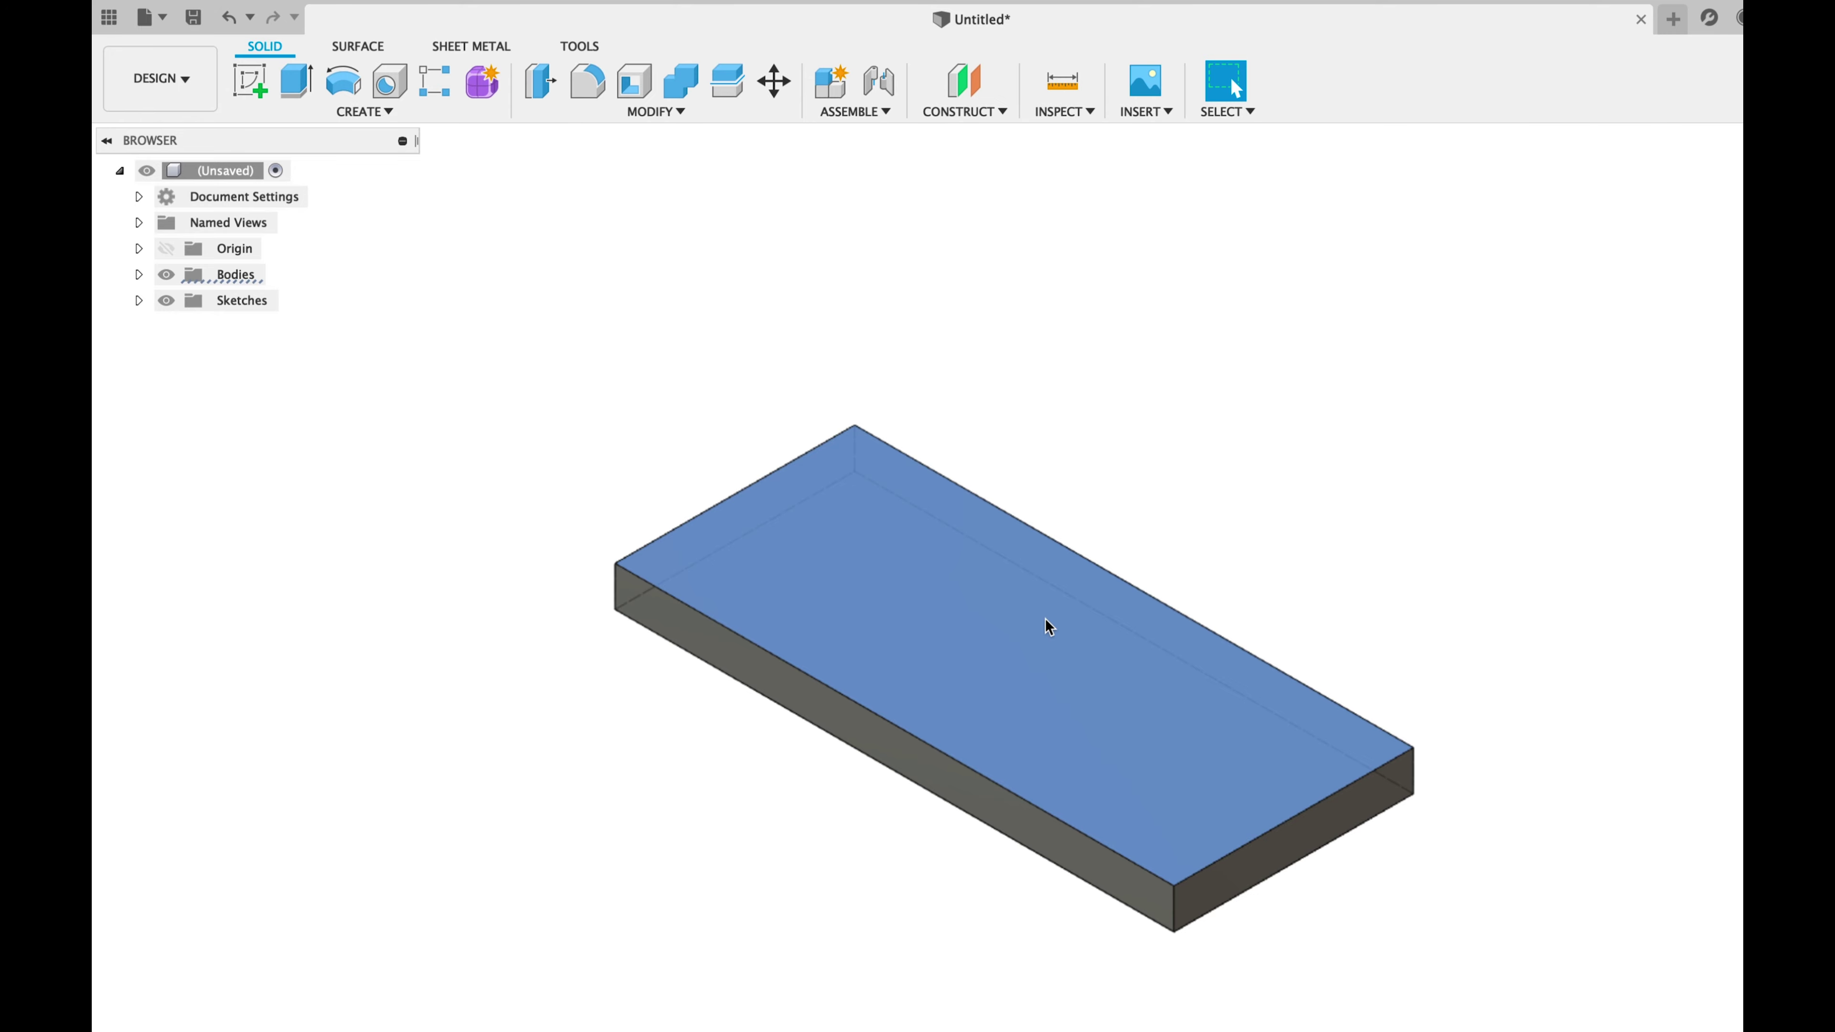
pyautogui.click(575, 467)
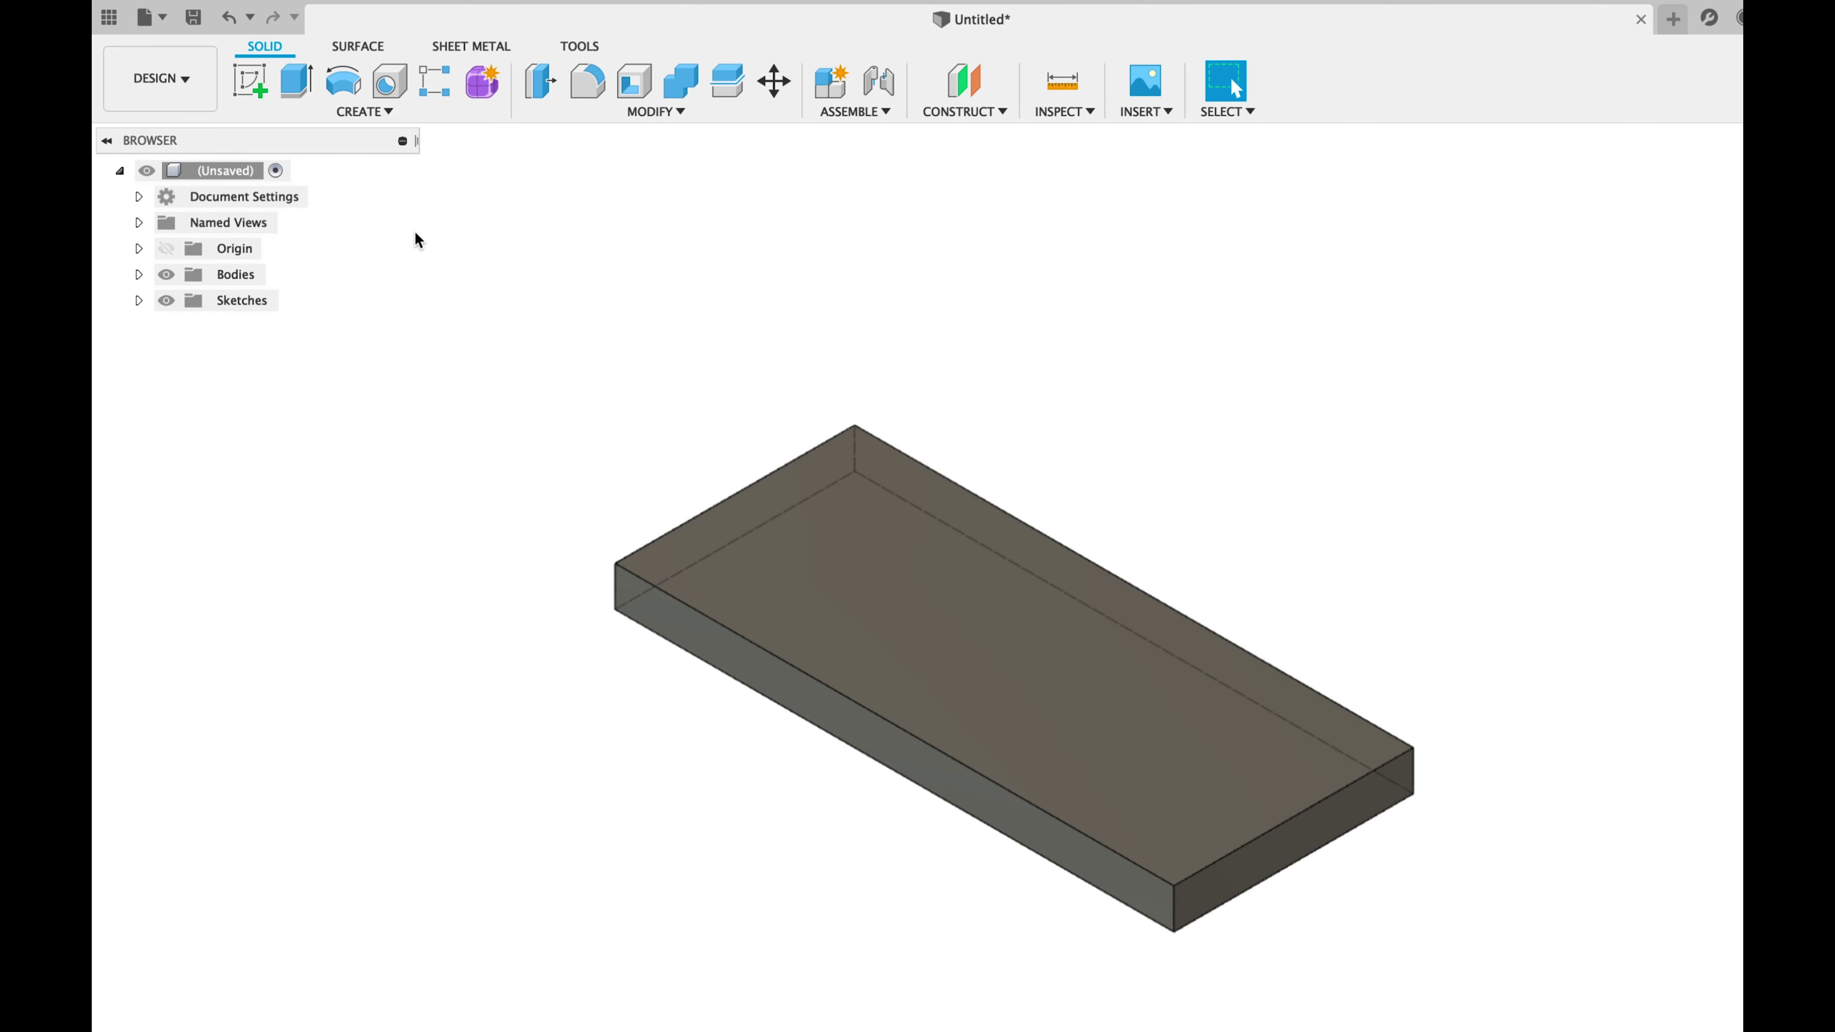
pyautogui.click(254, 88)
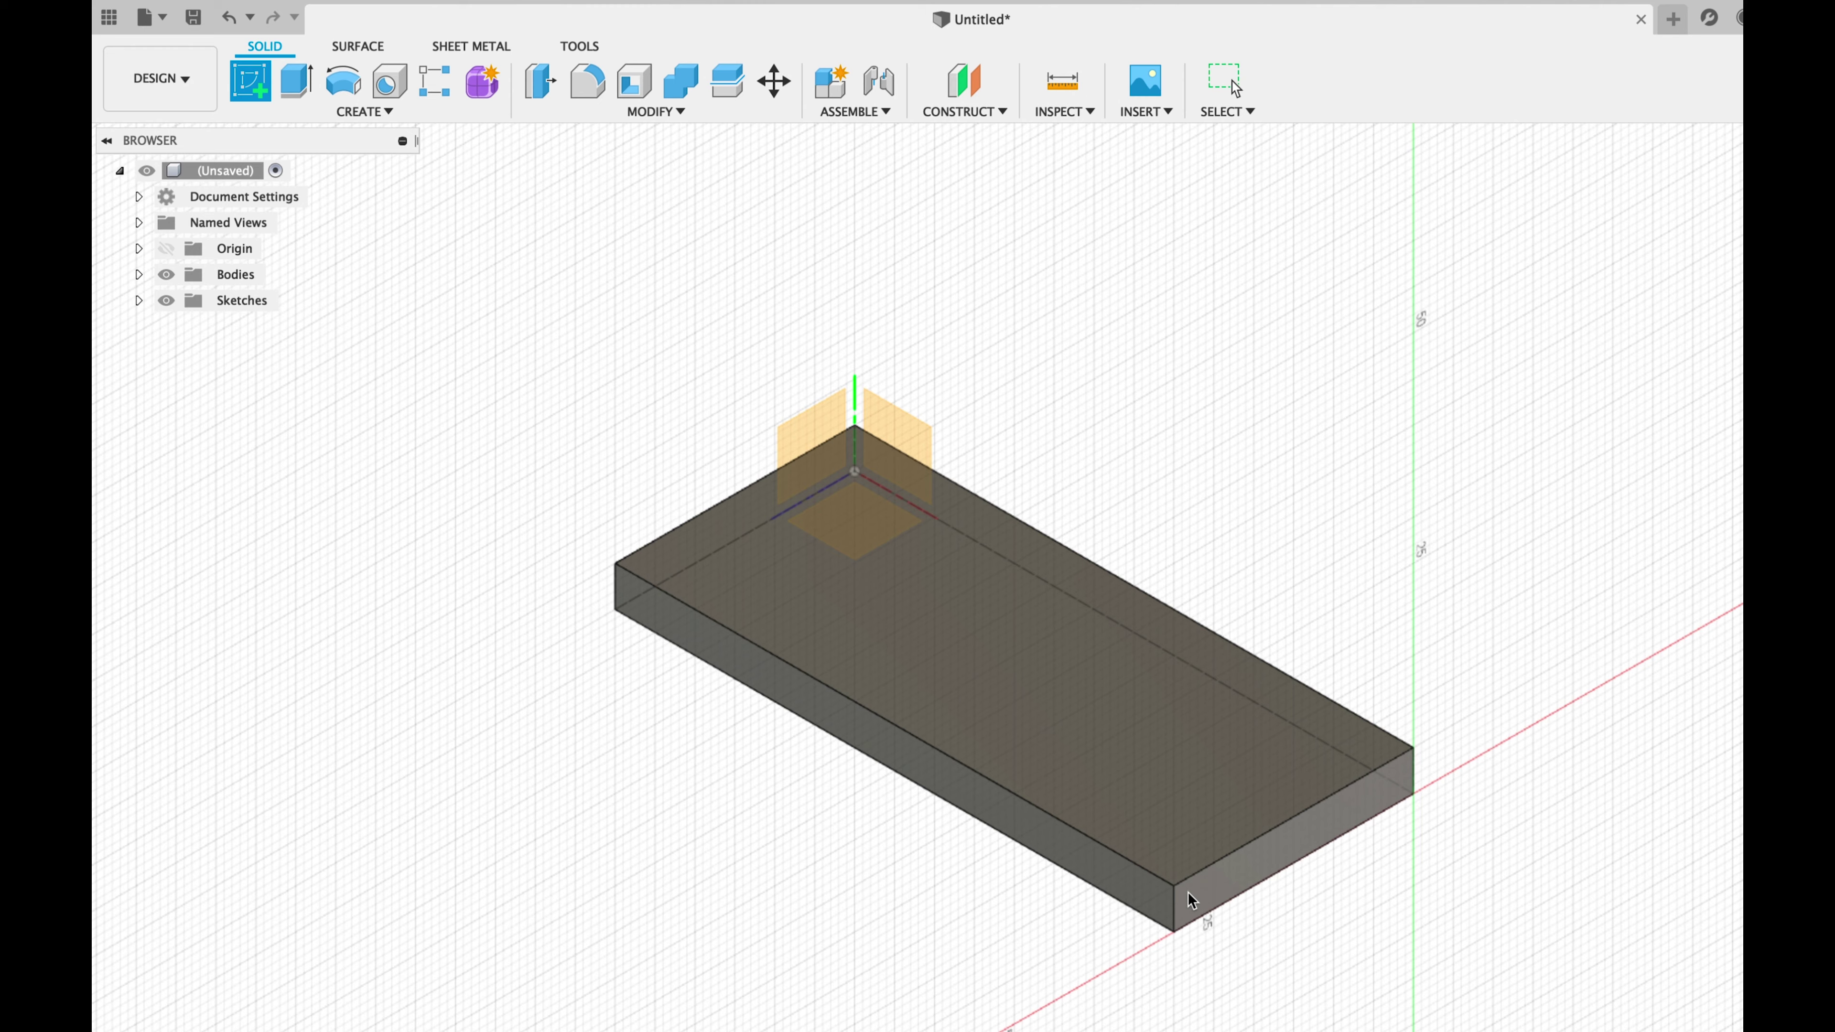
pyautogui.keyDown('shift'); pyautogui.moveTo(1156, 871); pyautogui.dragTo(1151, 862, button='middle'); pyautogui.keyUp('shift')
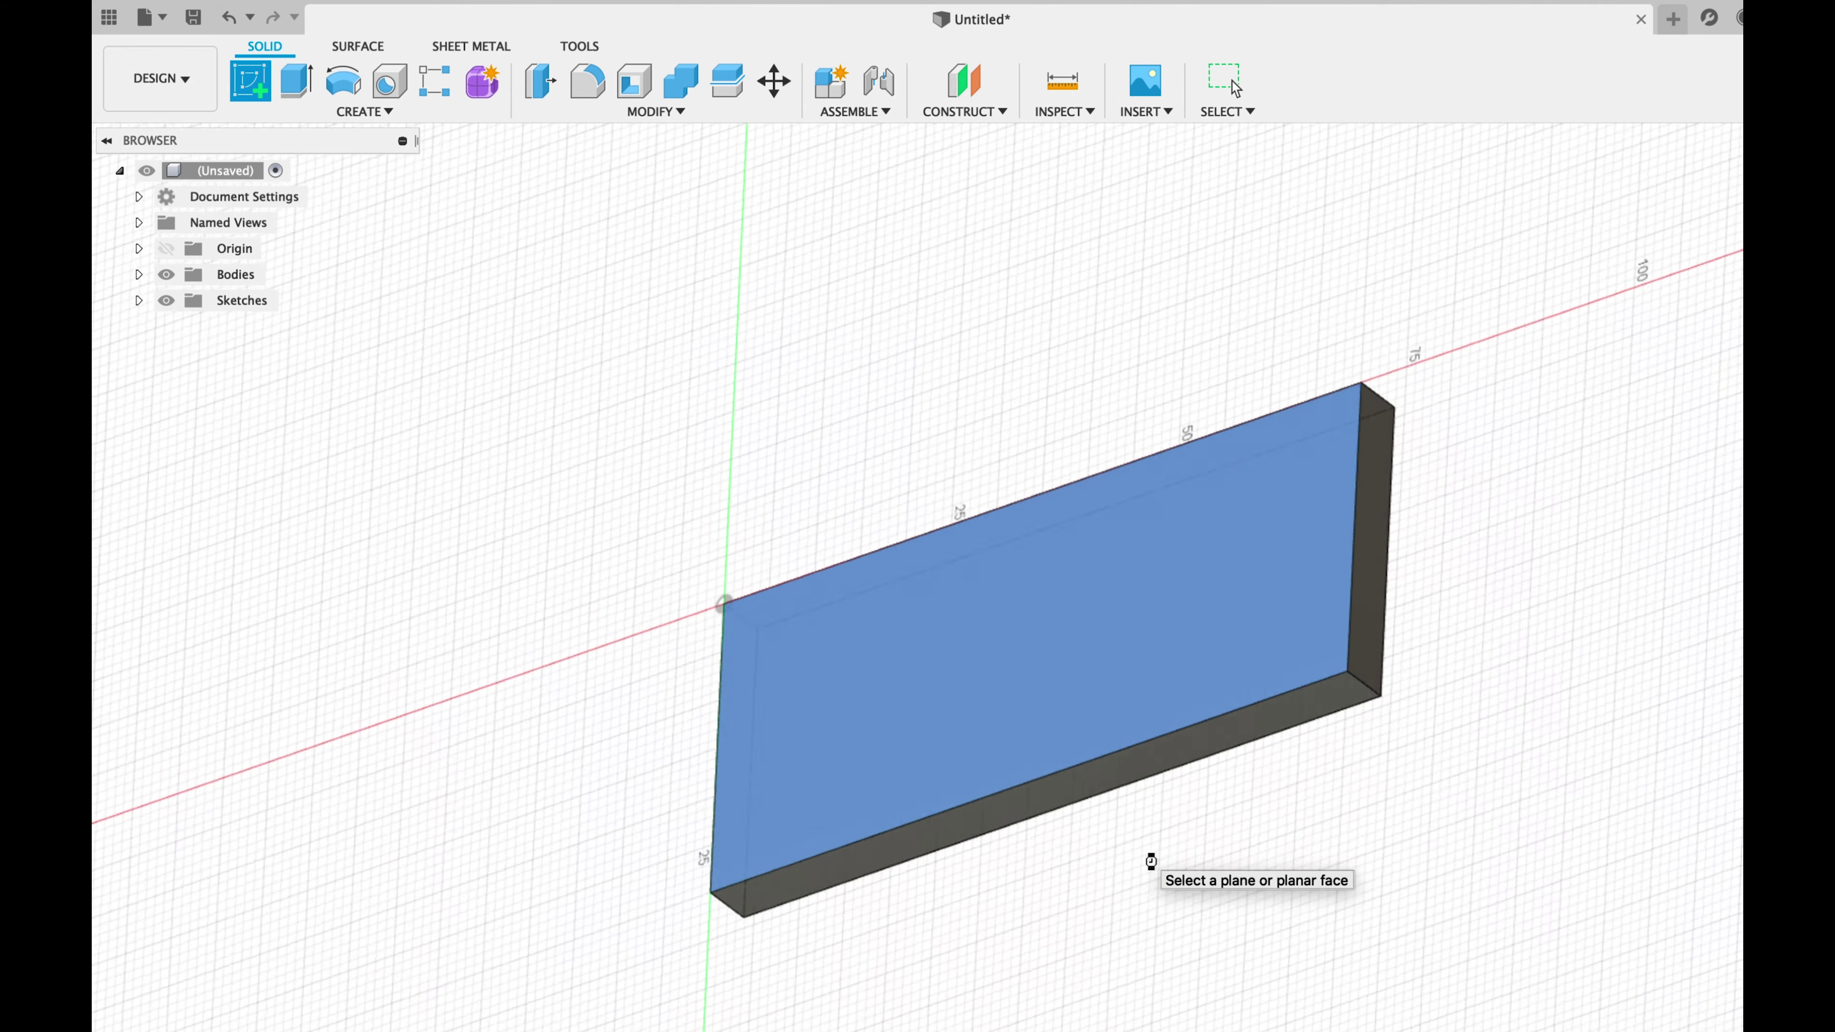
pyautogui.click(1084, 744)
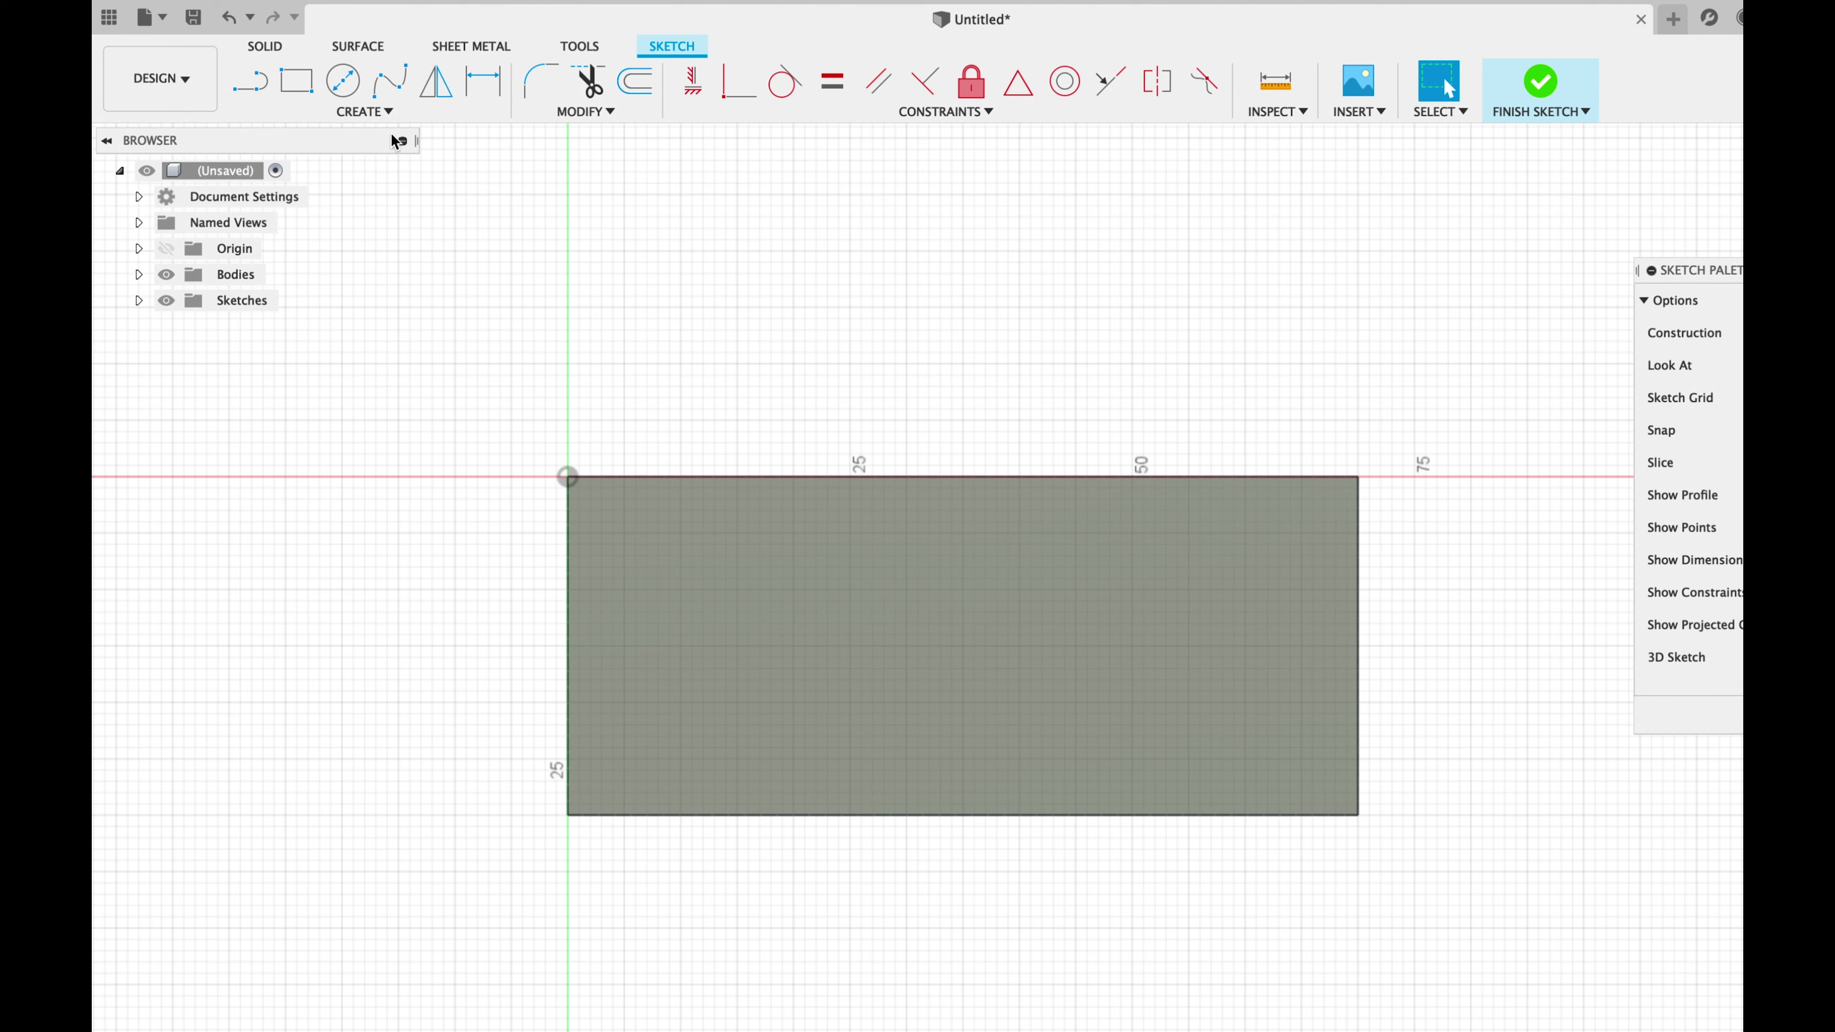
# Step: Add the sketch text 'Wool' near the plate's lower left, rotated to read correctly
pyautogui.click(386, 113)
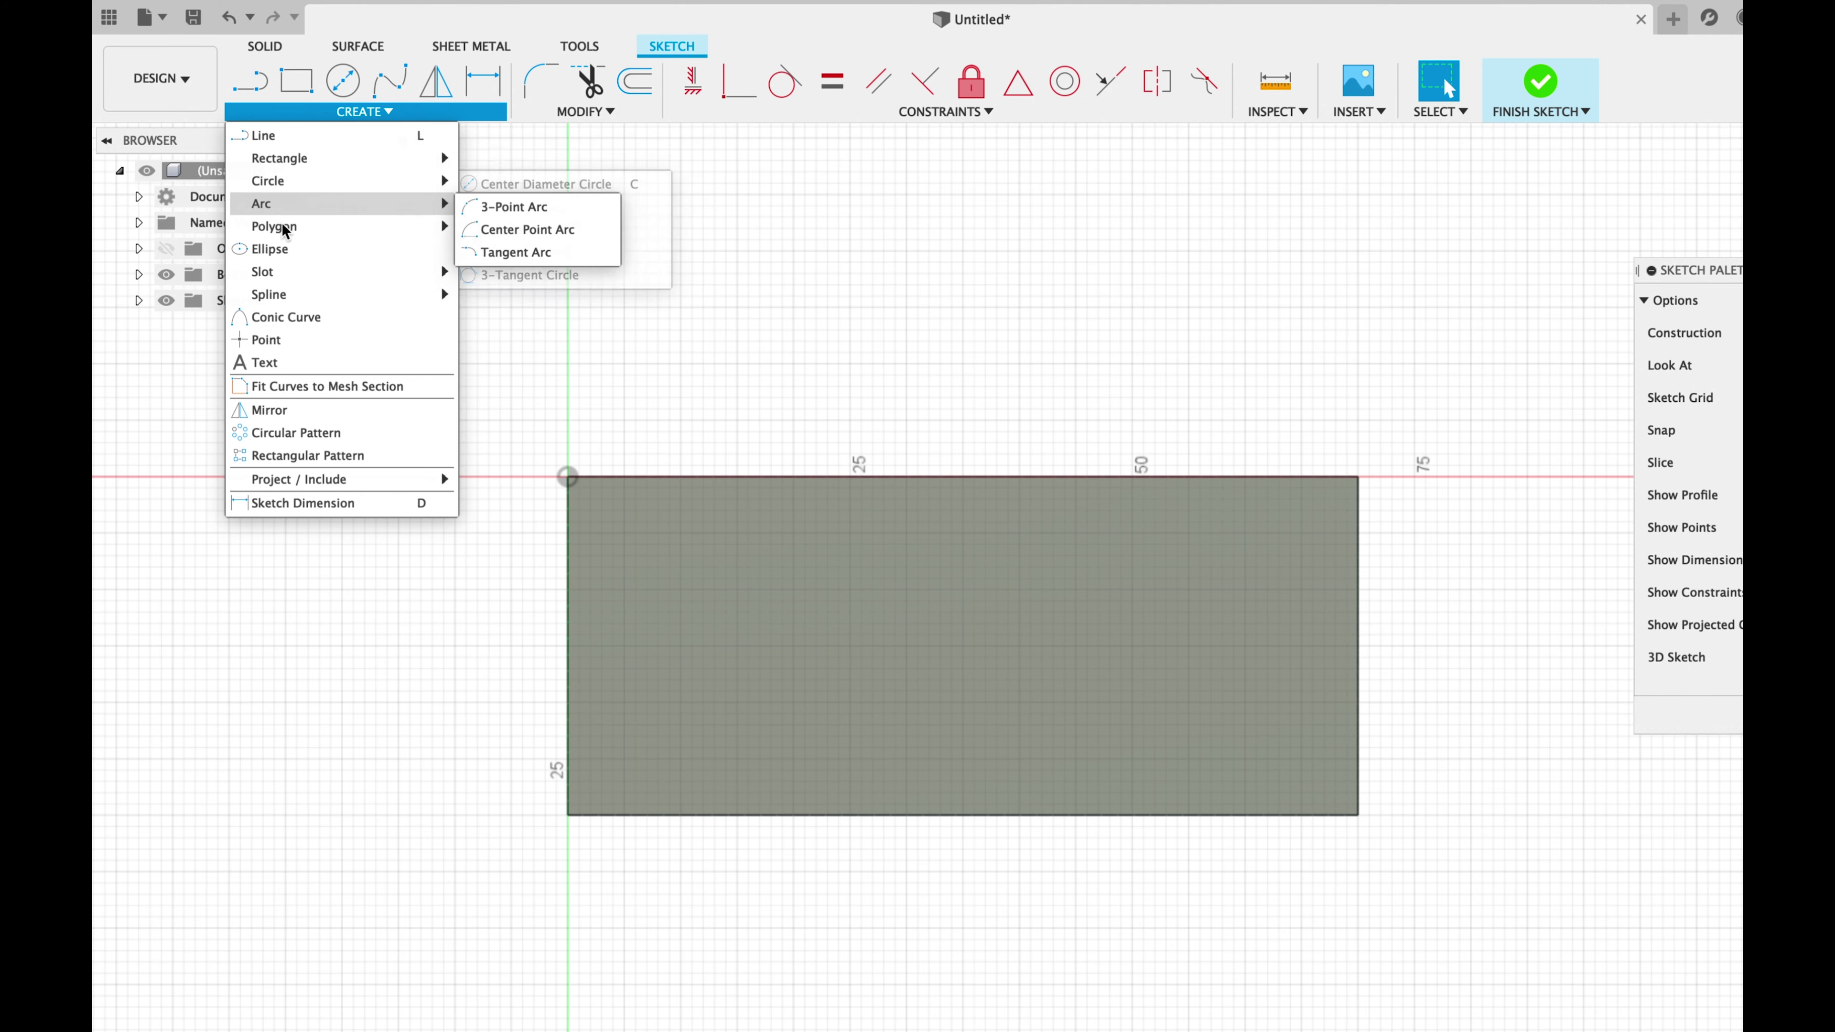
pyautogui.click(284, 365)
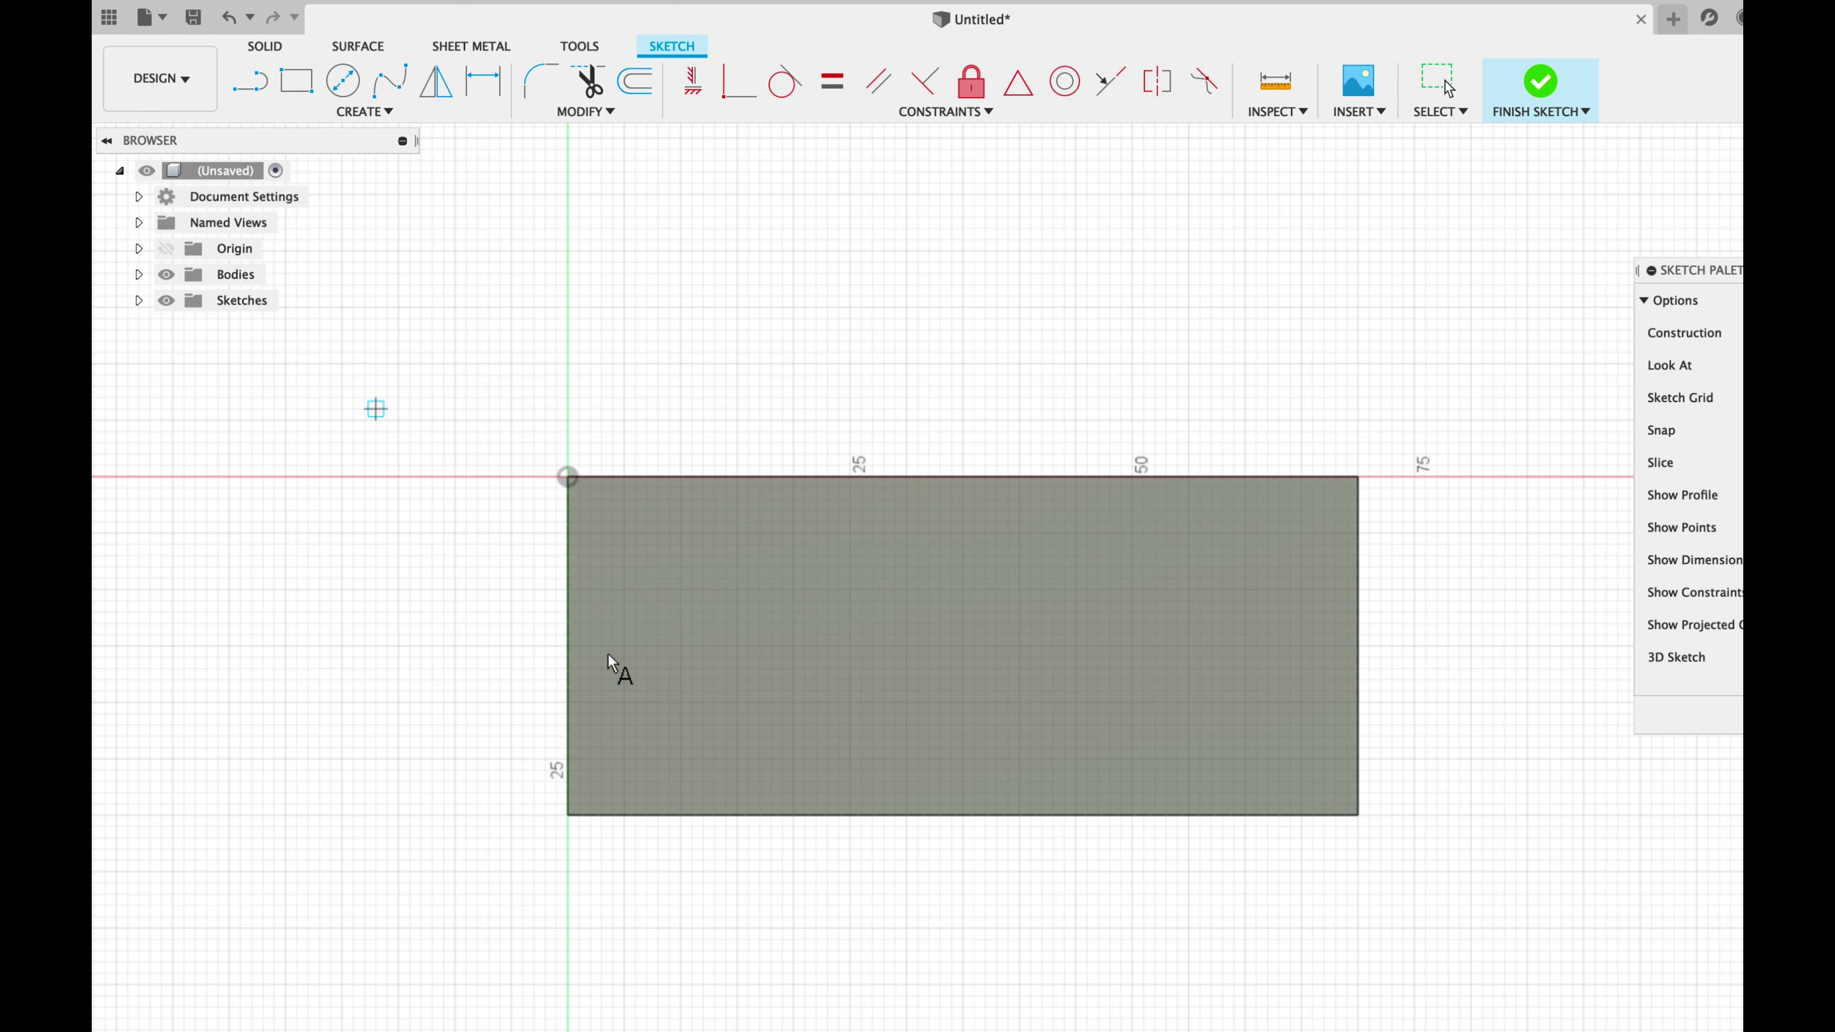
pyautogui.click(625, 770)
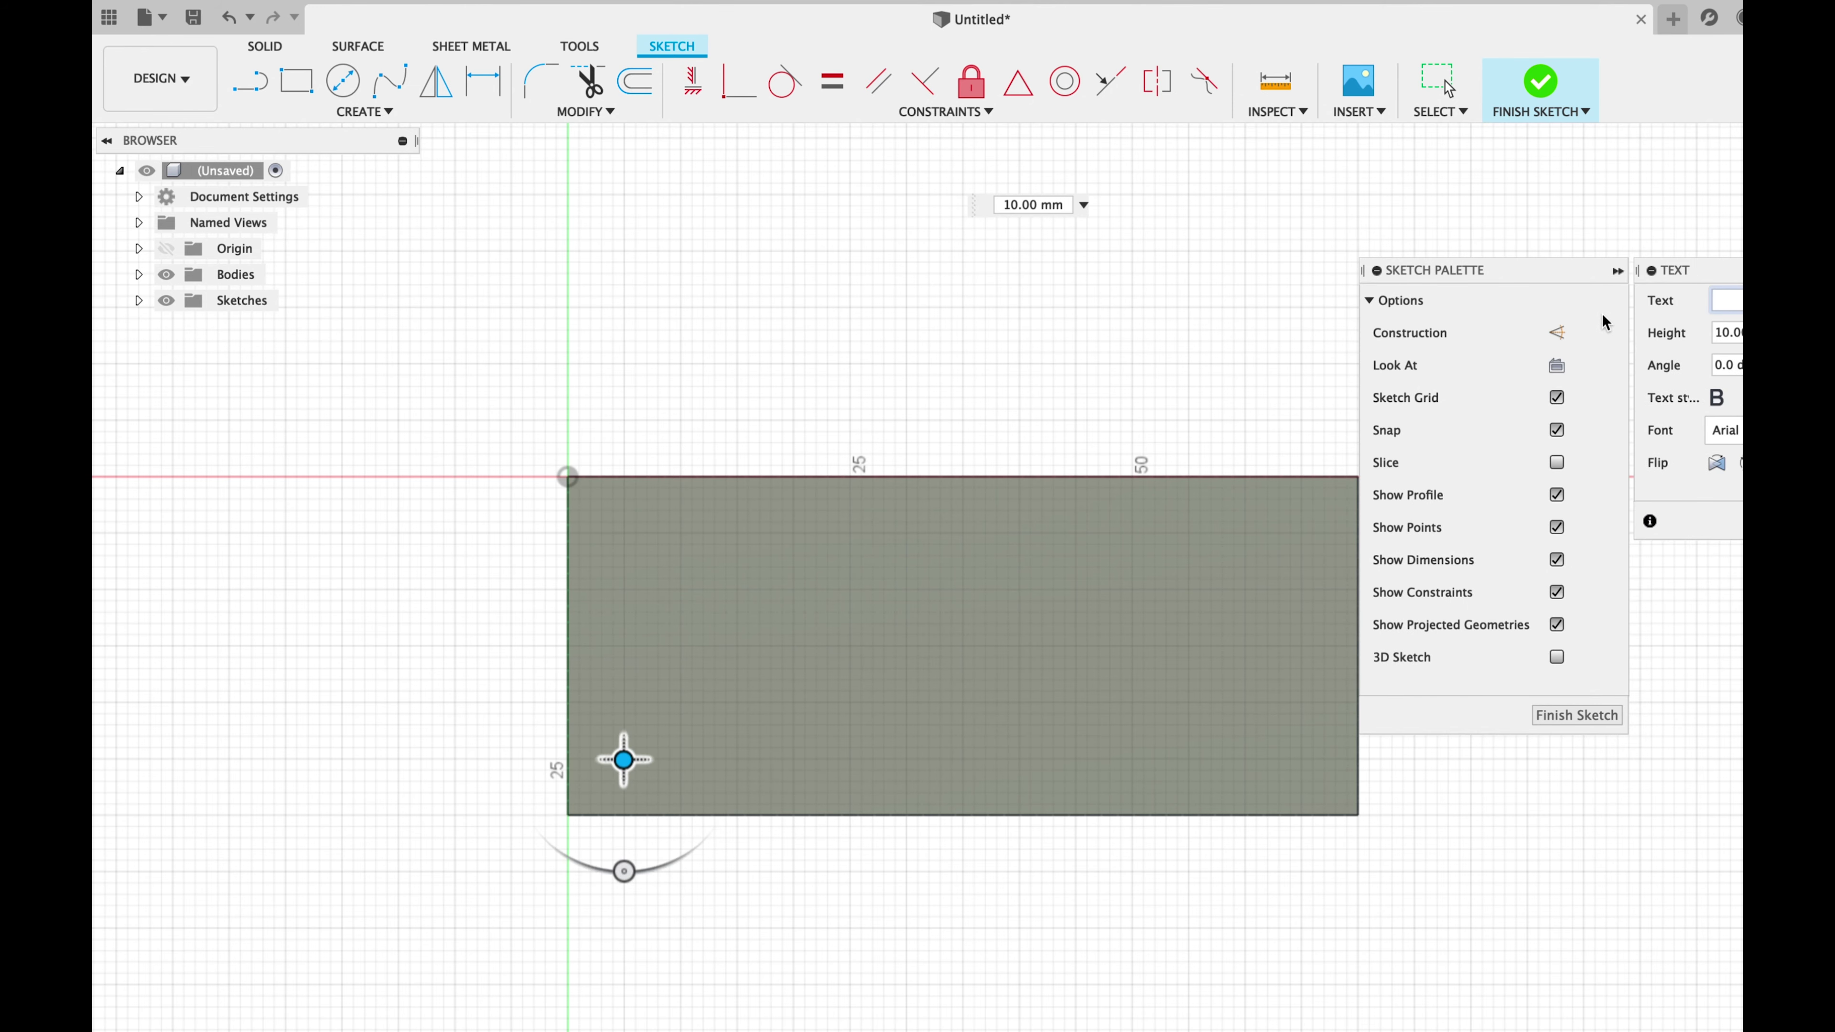
pyautogui.moveTo(1683, 275); pyautogui.dragTo(1387, 228)
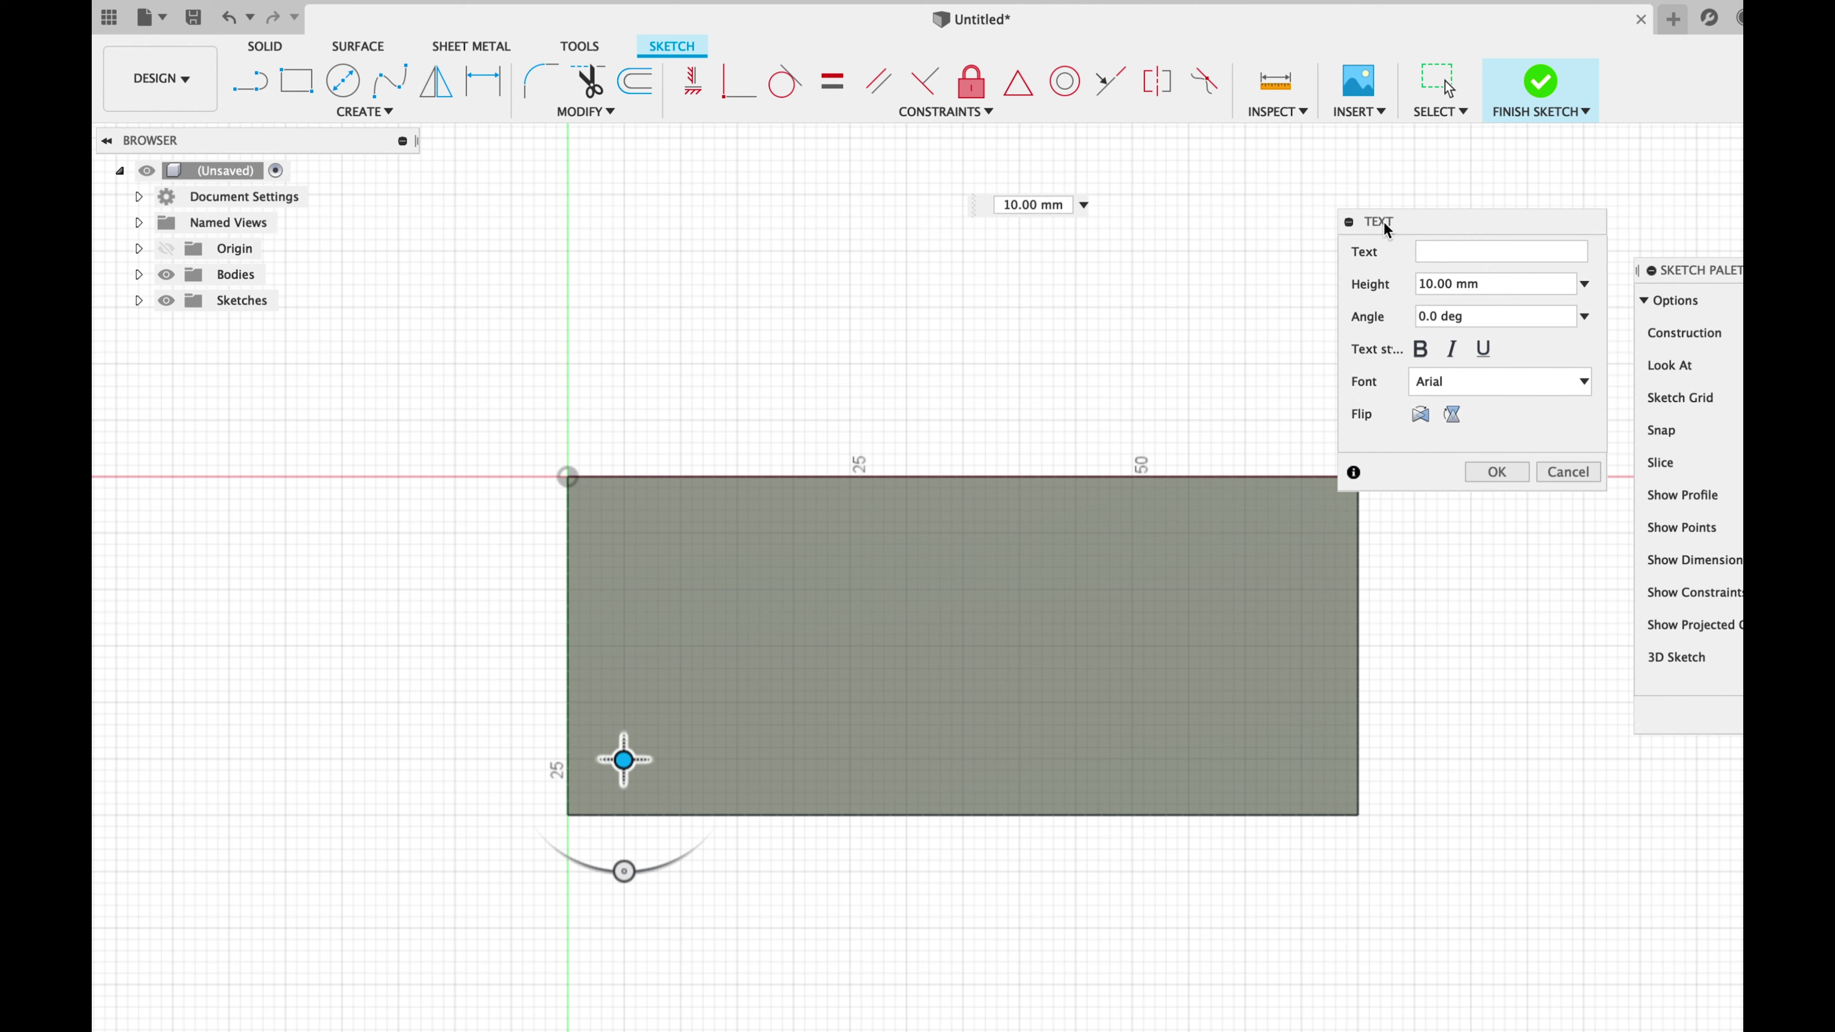
pyautogui.click(1481, 258)
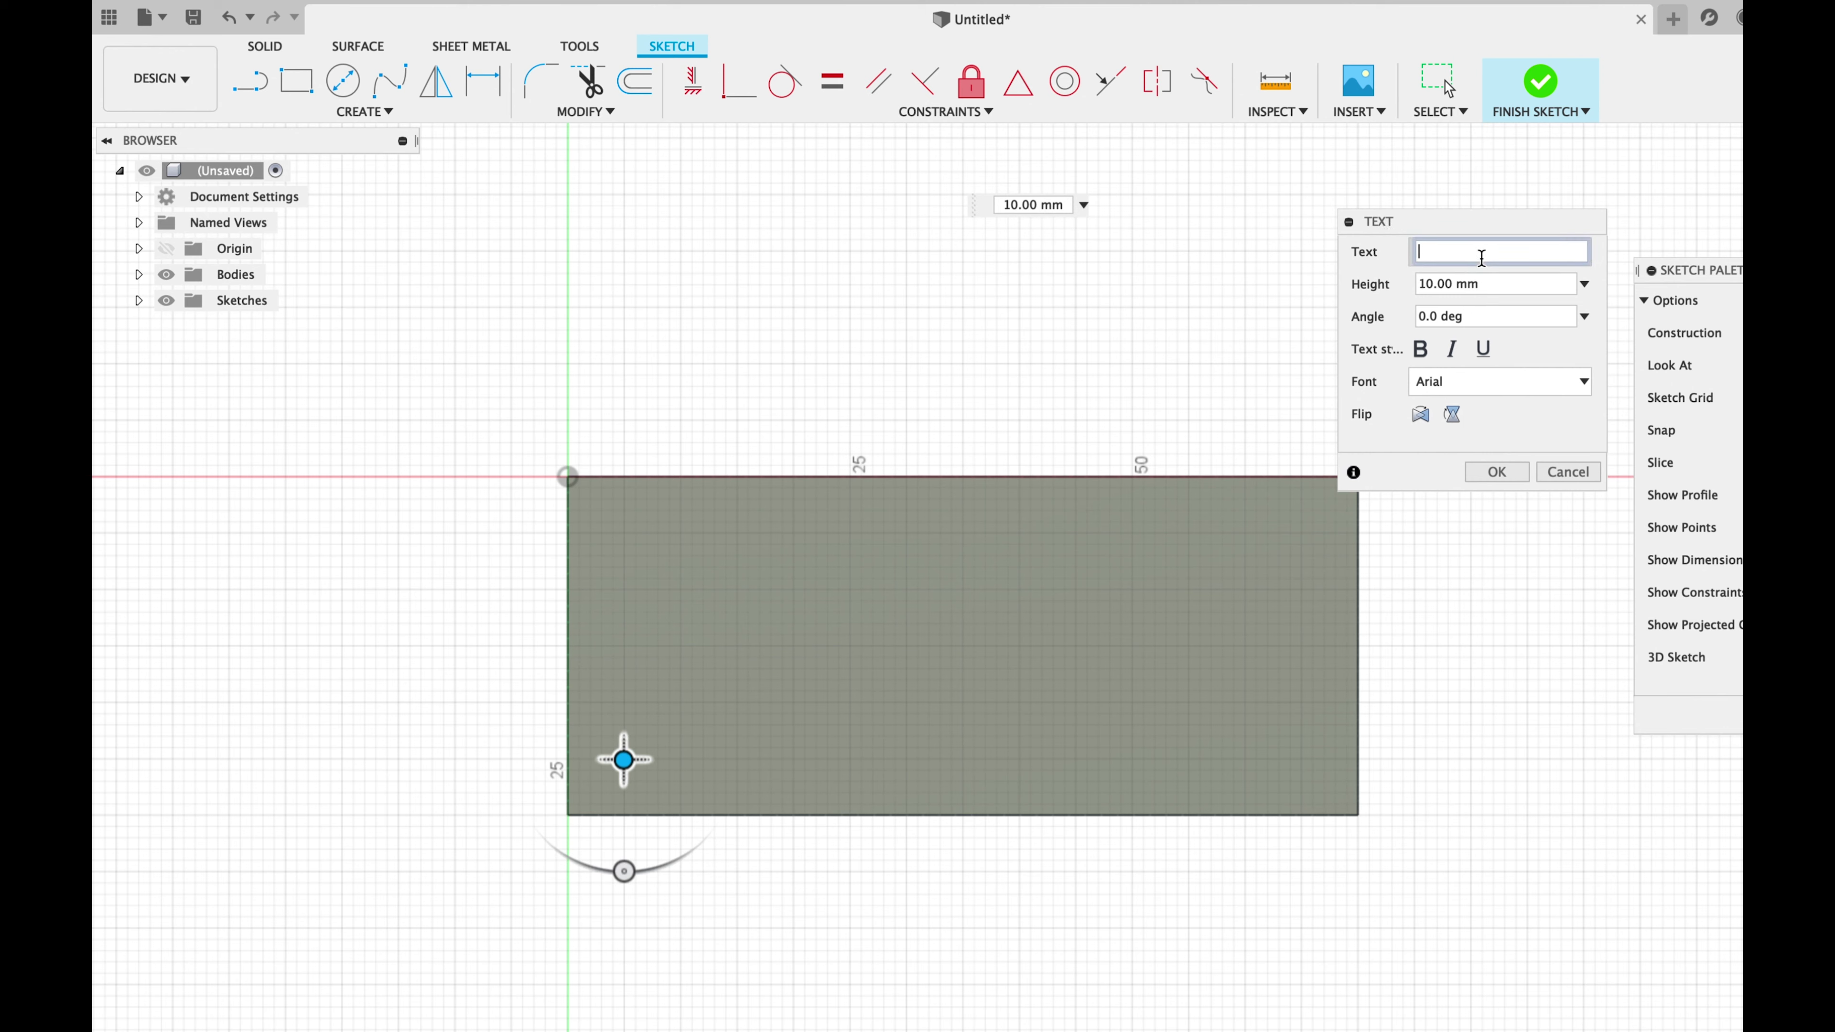
pyautogui.write('Wool')
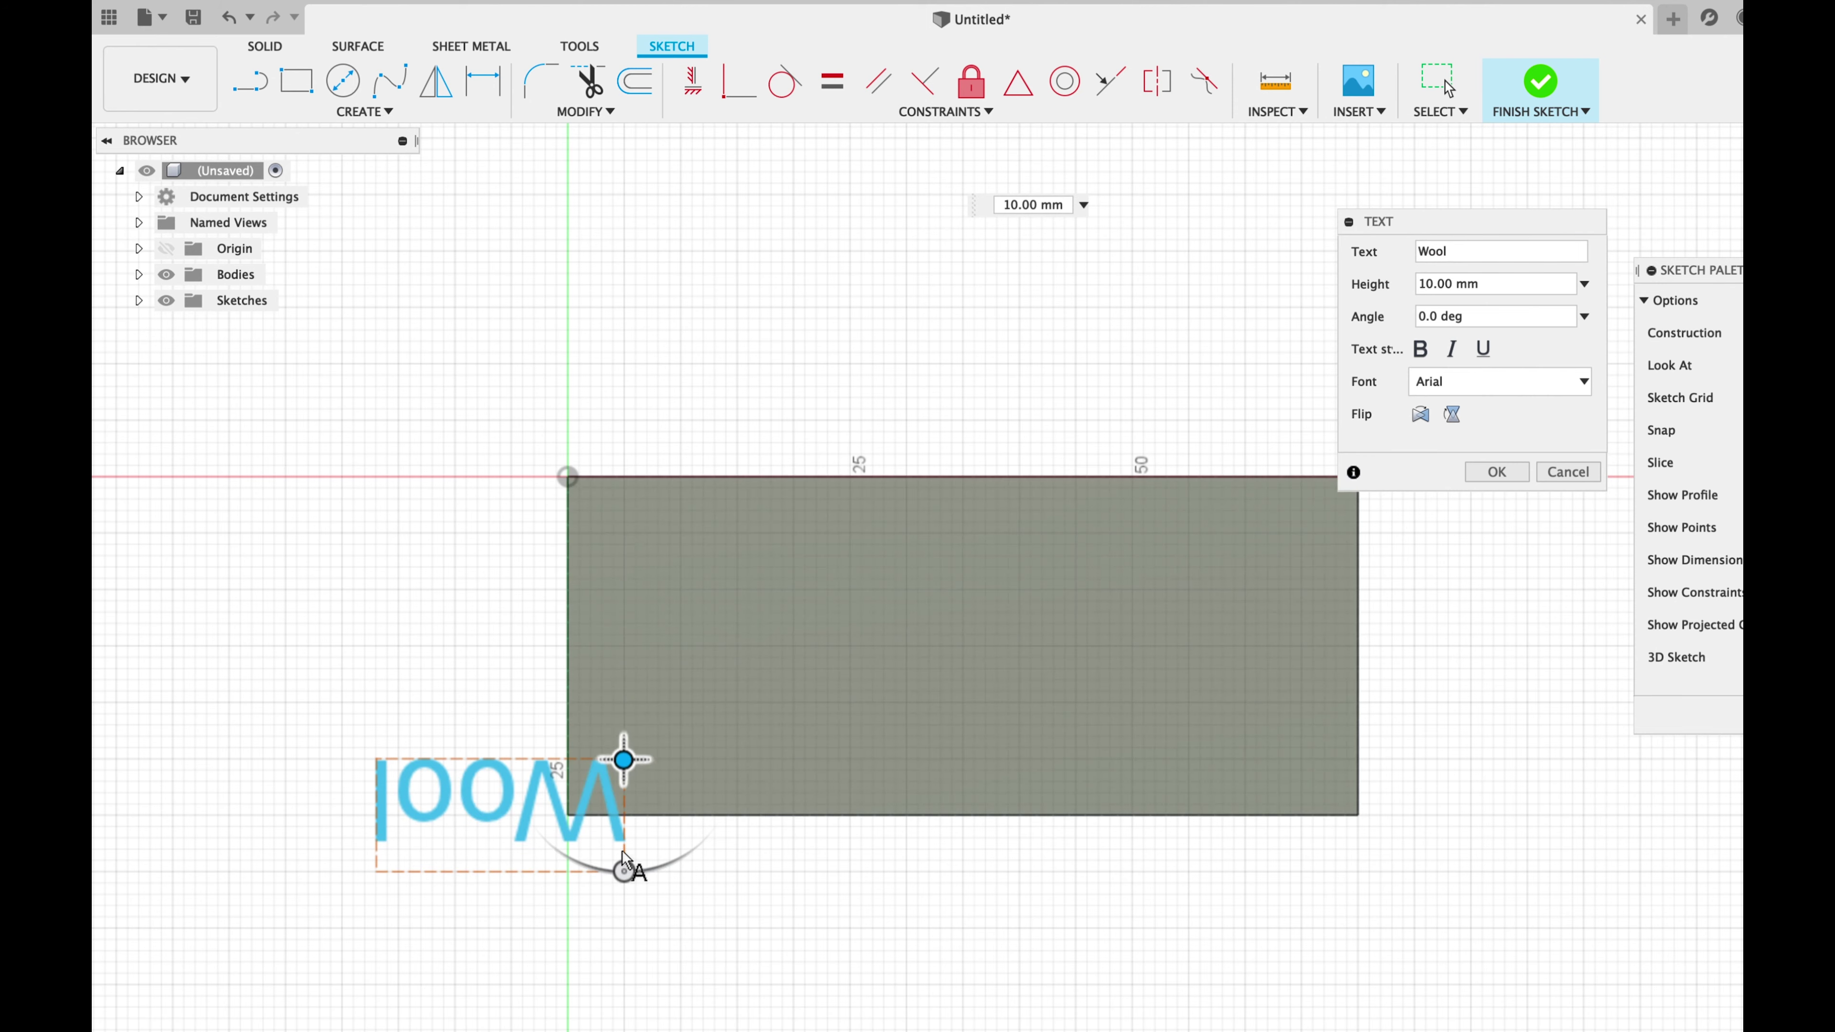
pyautogui.moveTo(623, 867)
pyautogui.mouseDown()
pyautogui.moveTo(694, 626)
pyautogui.moveTo(632, 629)
pyautogui.mouseUp()
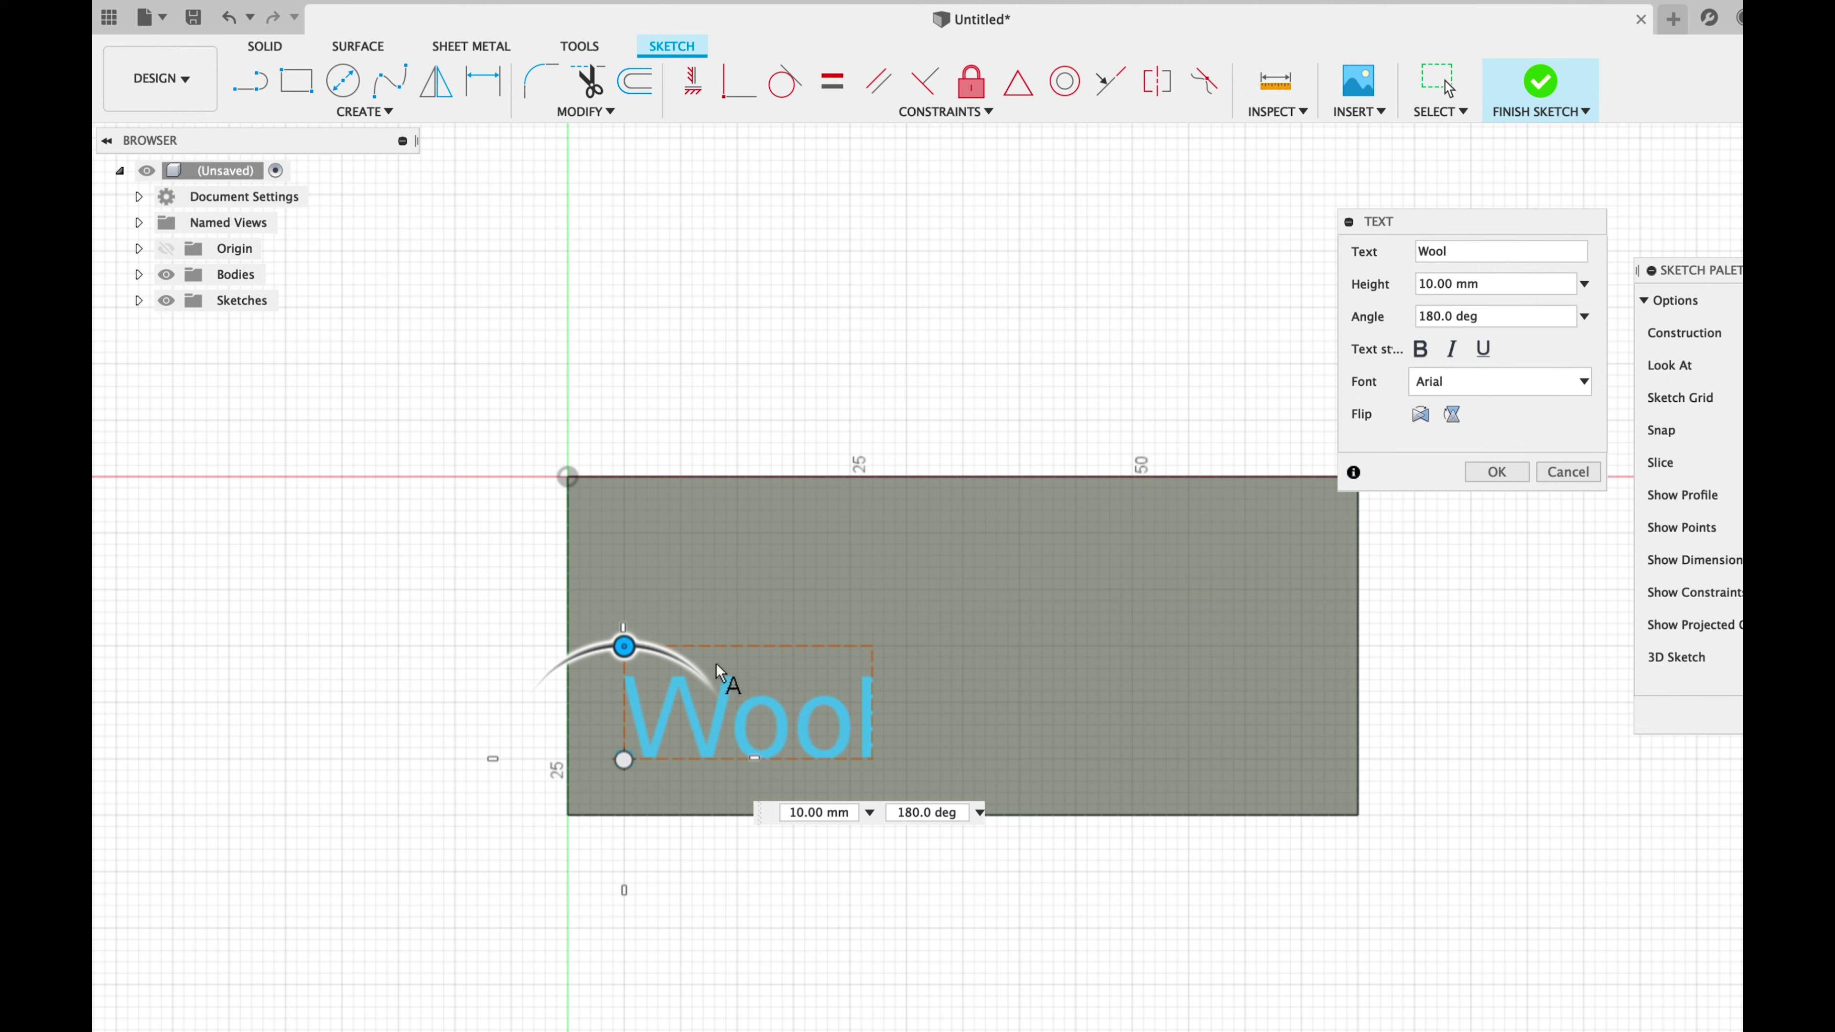
# Step: Make the Wool text 25 mm high and bold, position it on the plate, and confirm
pyautogui.doubleClick(1453, 284)
pyautogui.write('20')
pyautogui.press('BackSpace')
pyautogui.write('5')
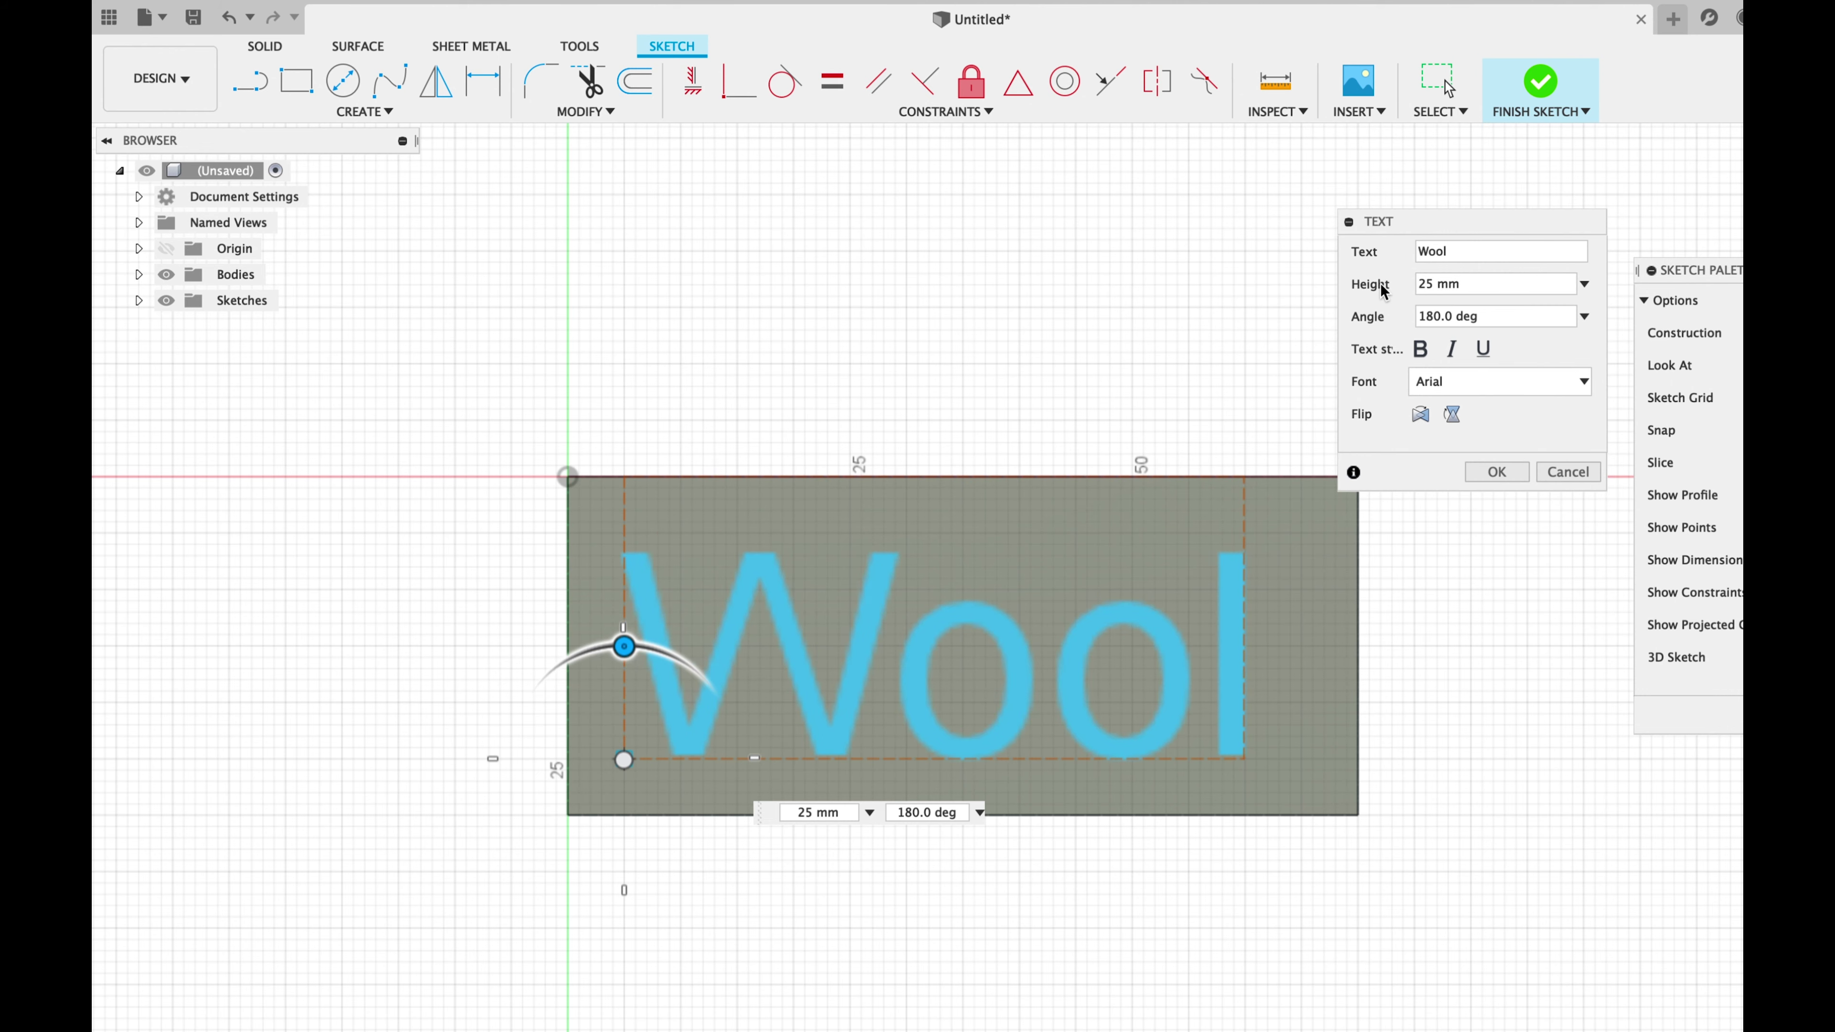
pyautogui.click(1420, 350)
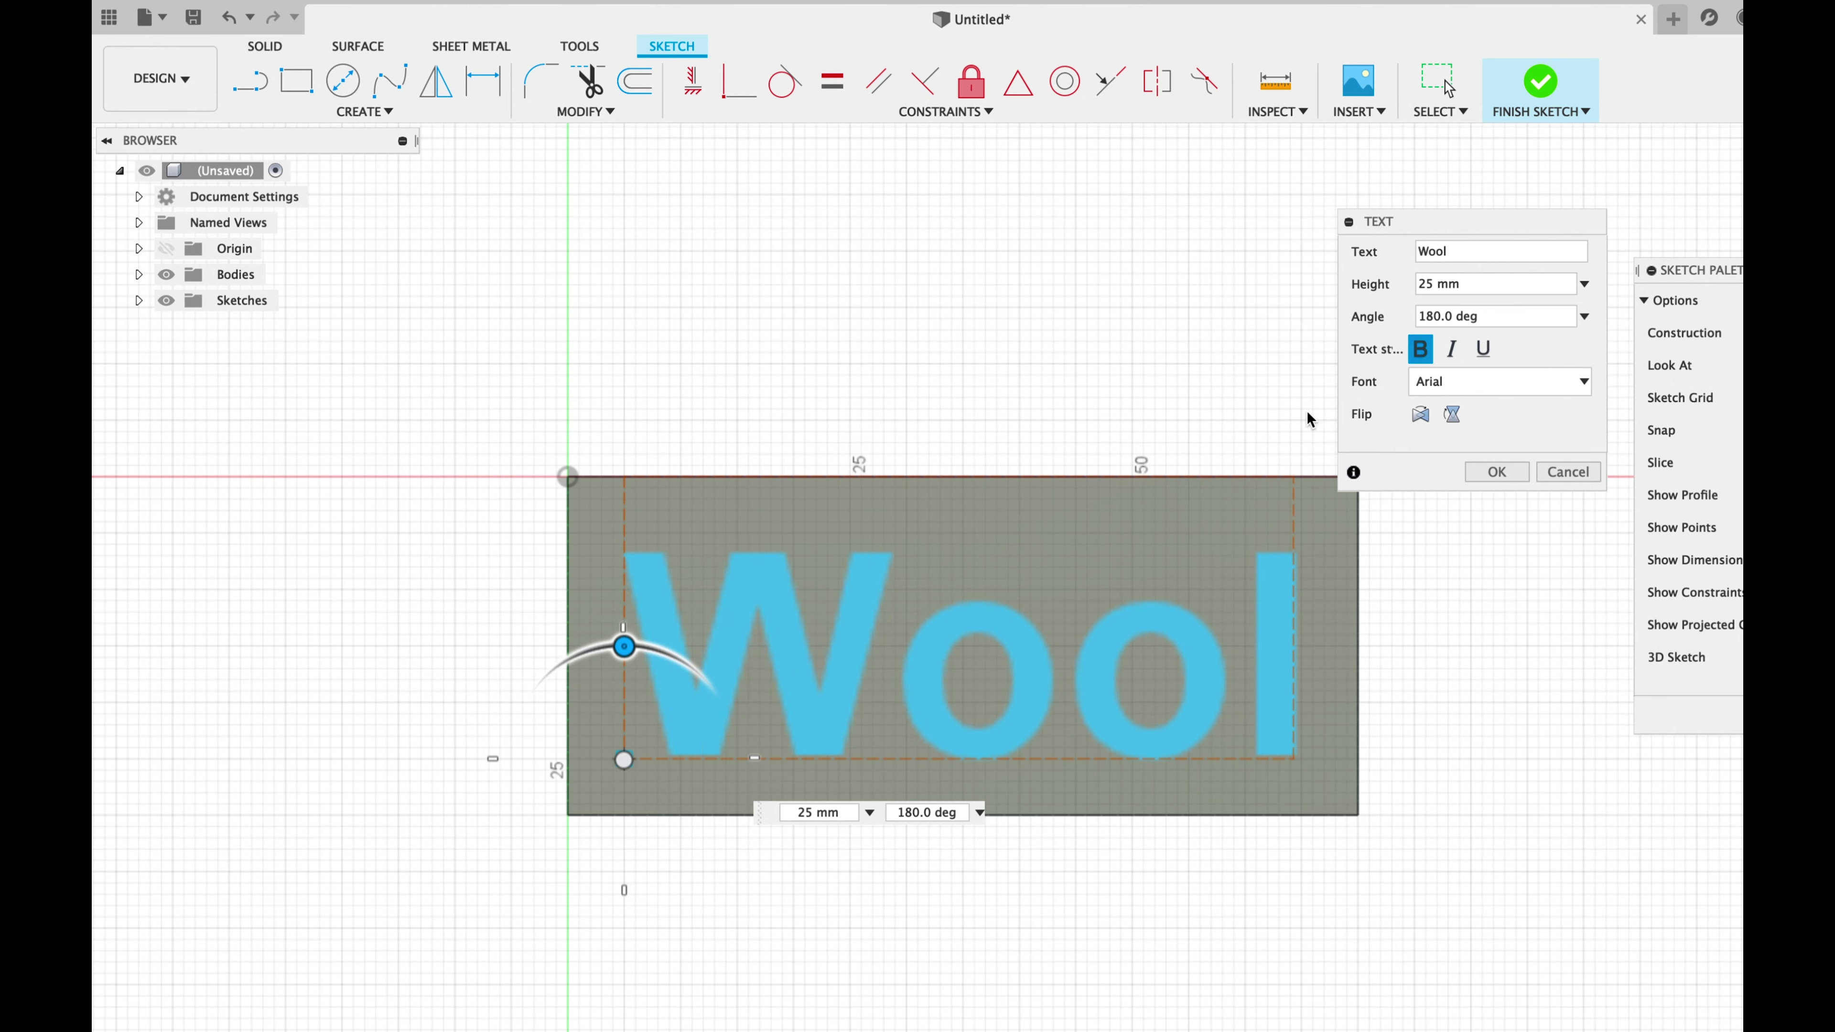
pyautogui.moveTo(618, 756); pyautogui.dragTo(640, 722)
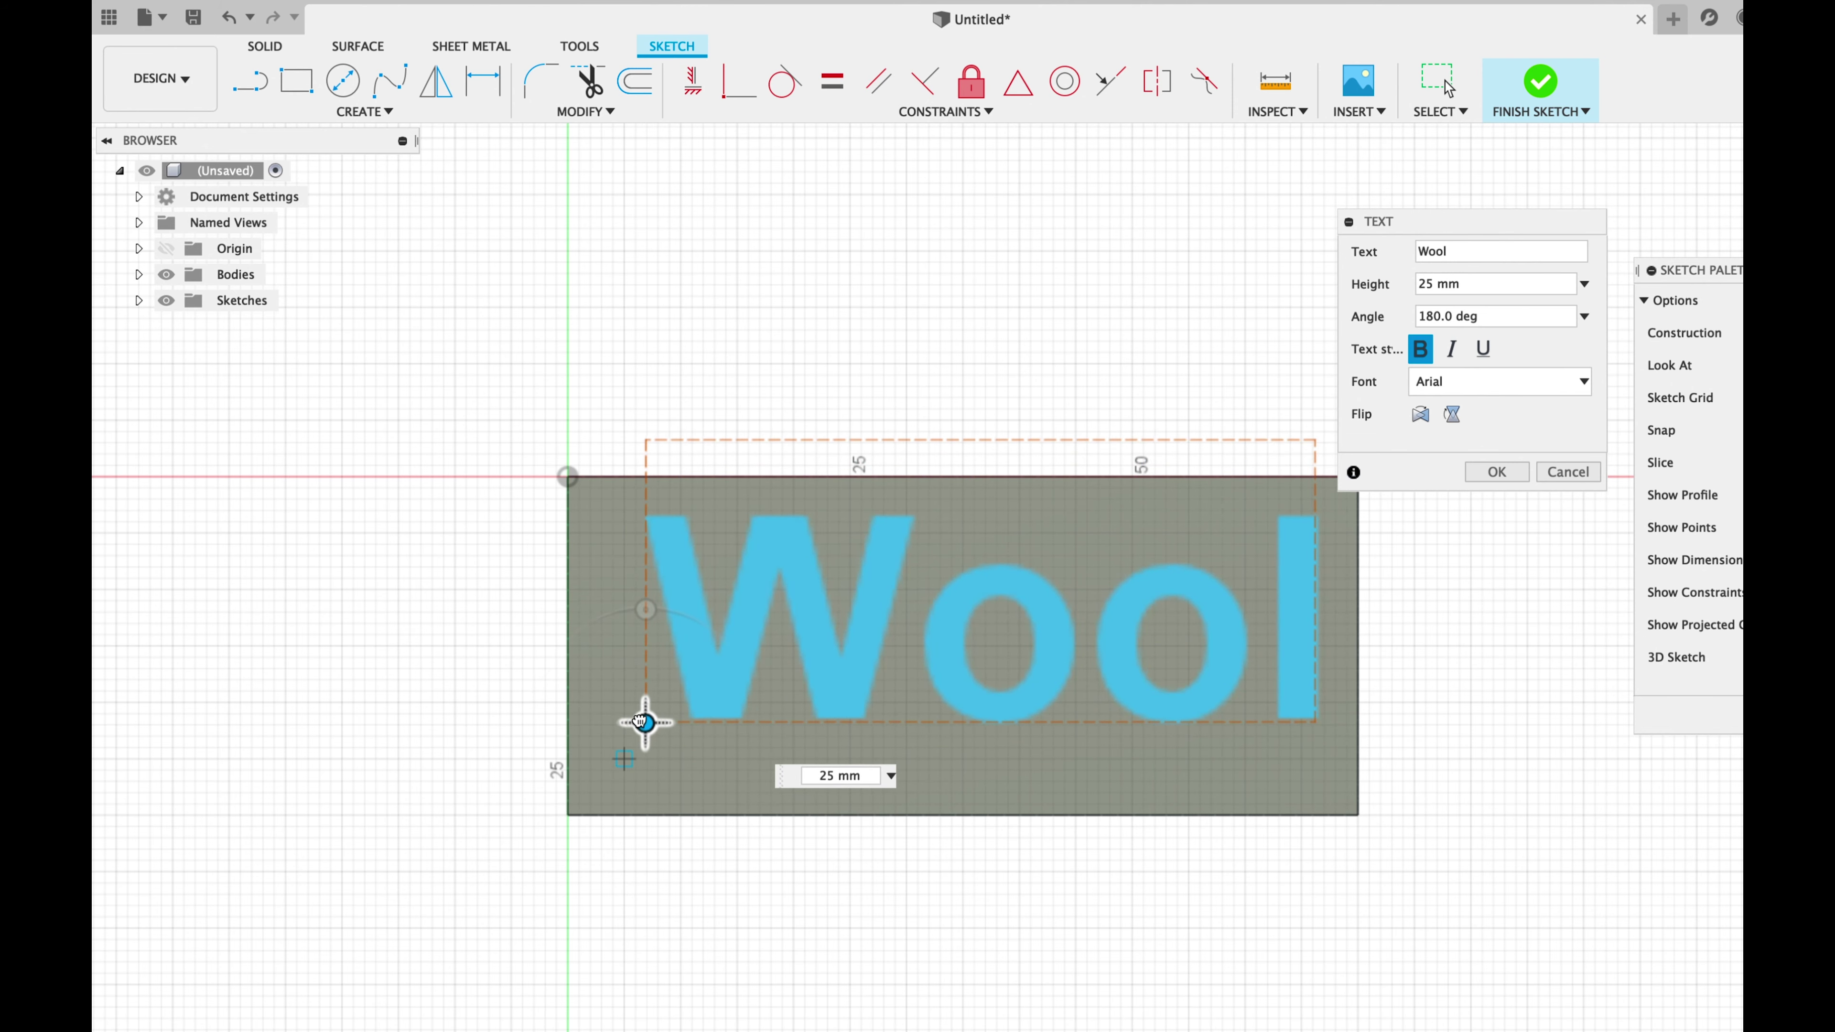
pyautogui.moveTo(640, 721); pyautogui.dragTo(637, 725)
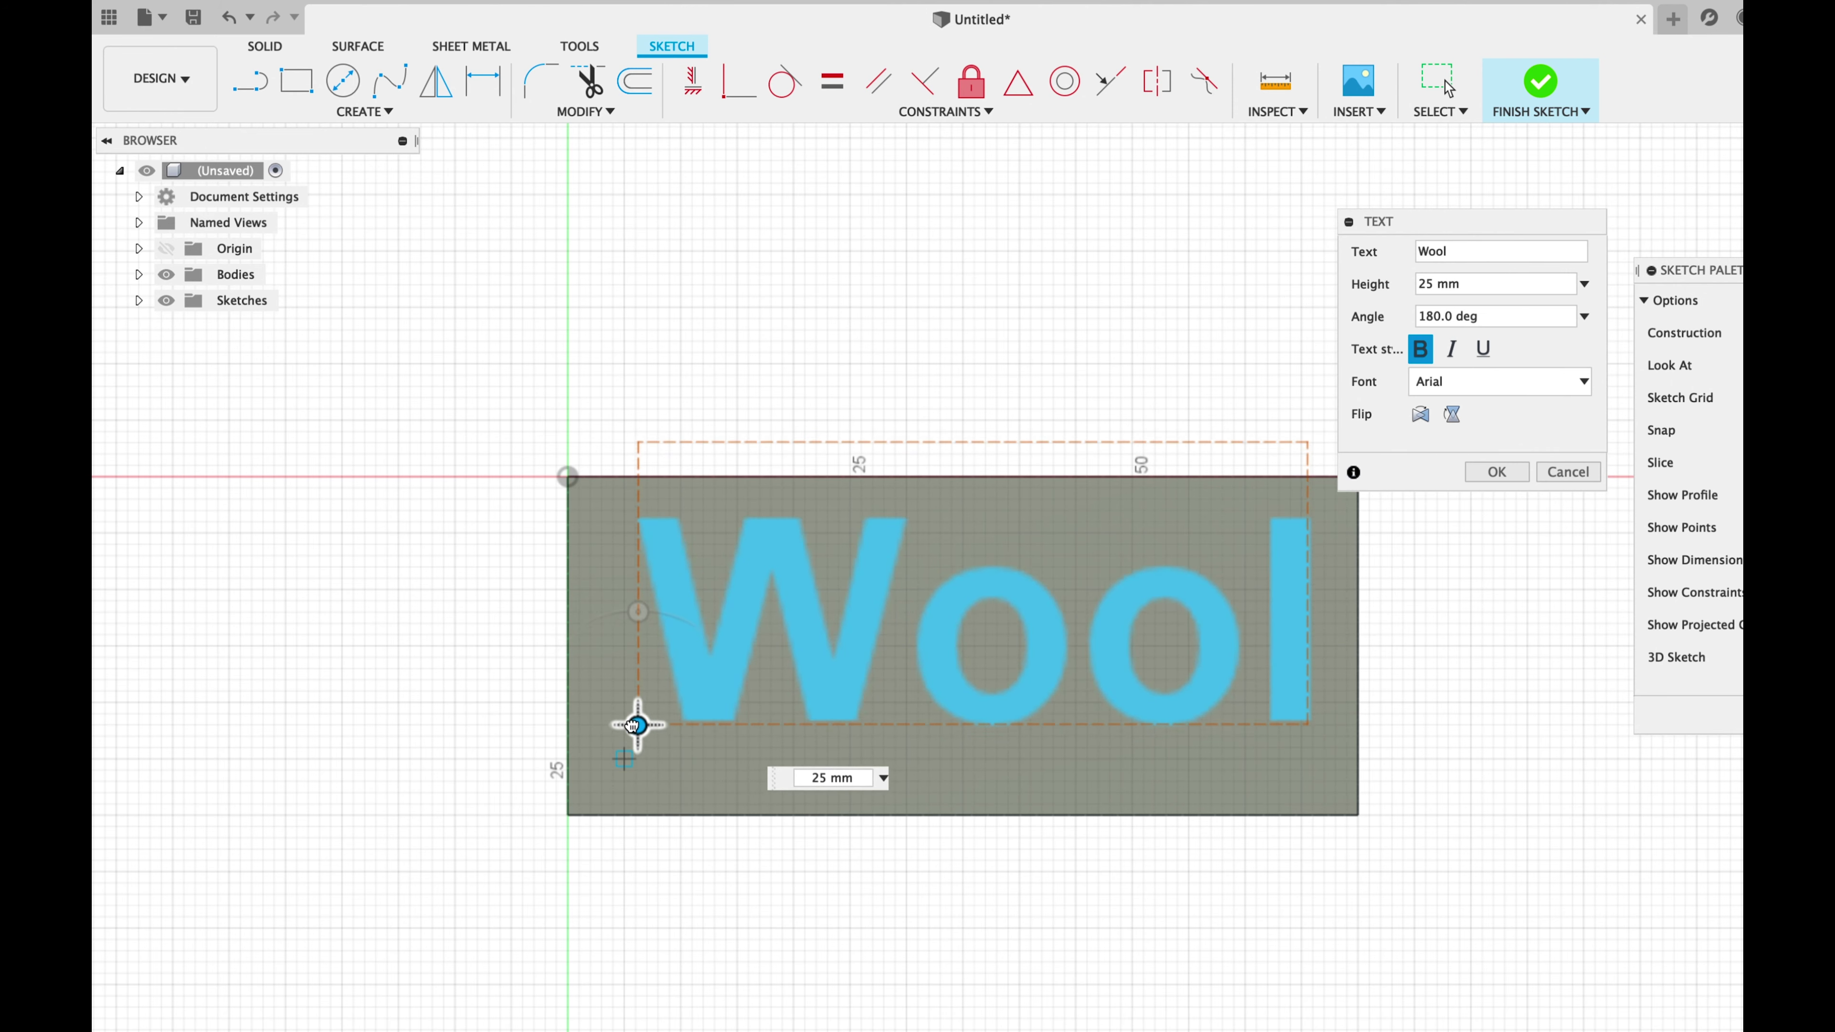
pyautogui.click(639, 611)
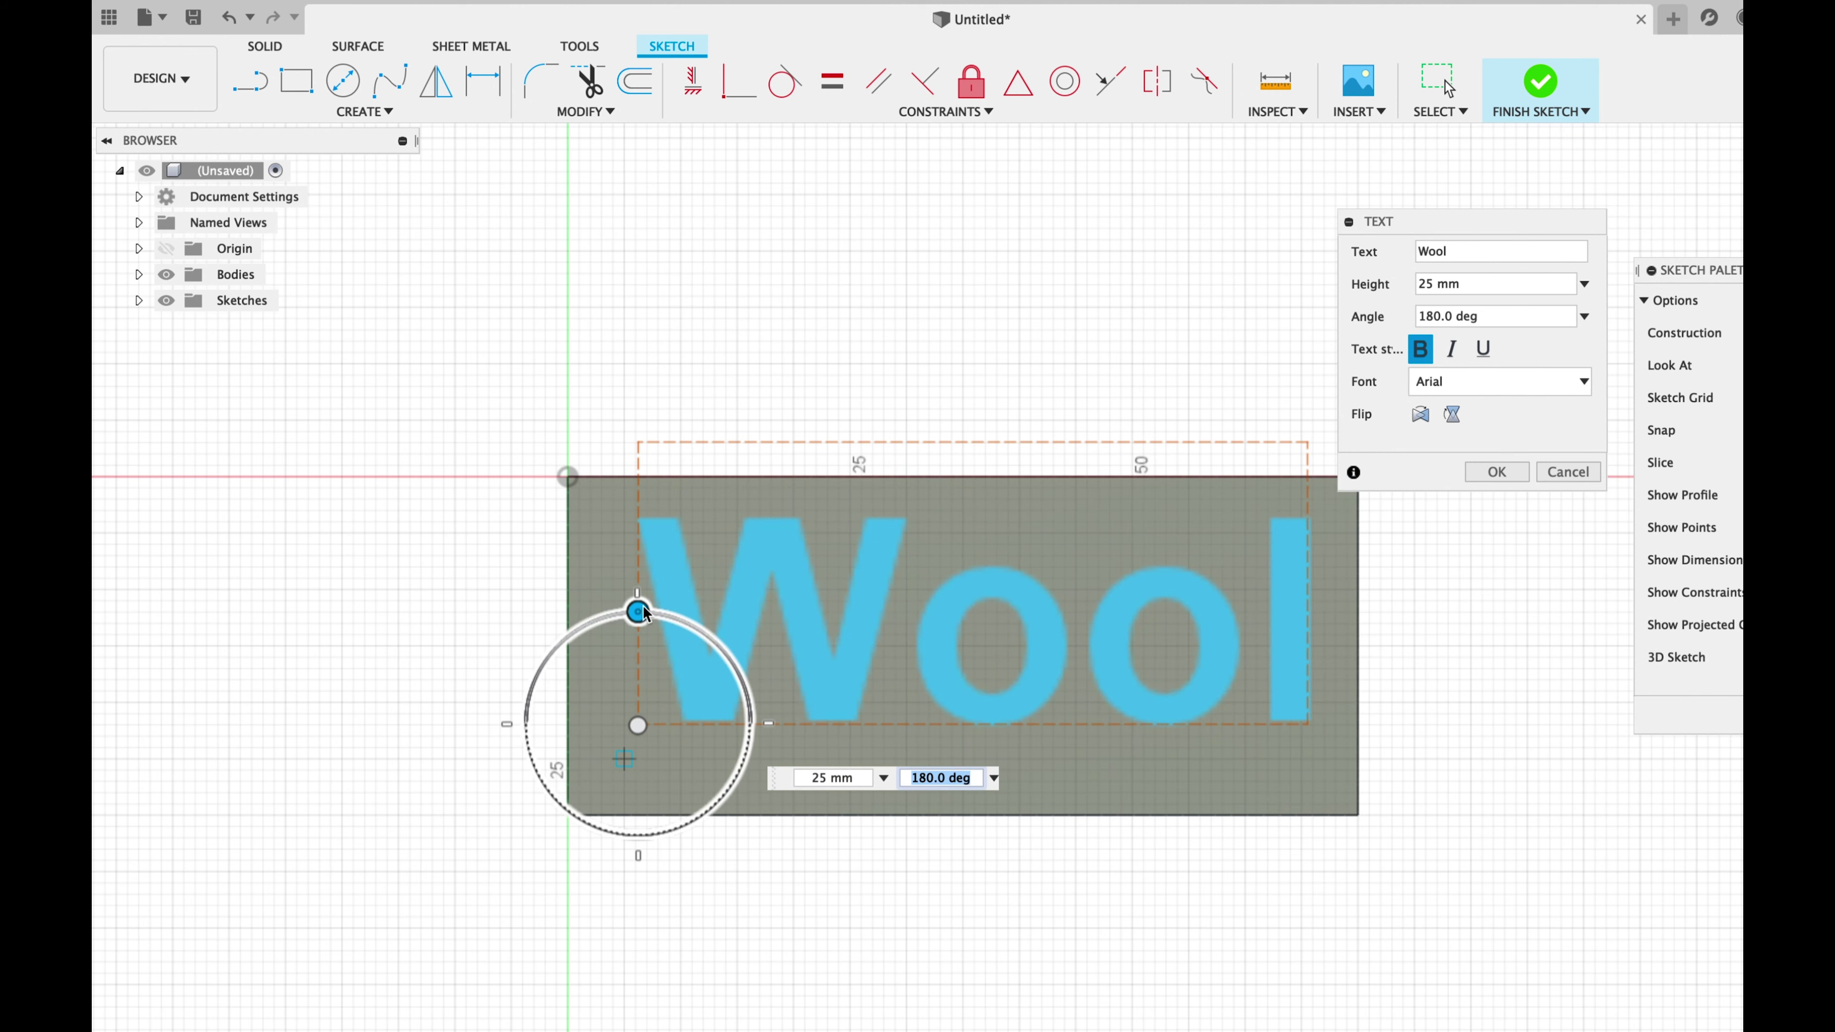
pyautogui.moveTo(647, 613); pyautogui.dragTo(652, 614)
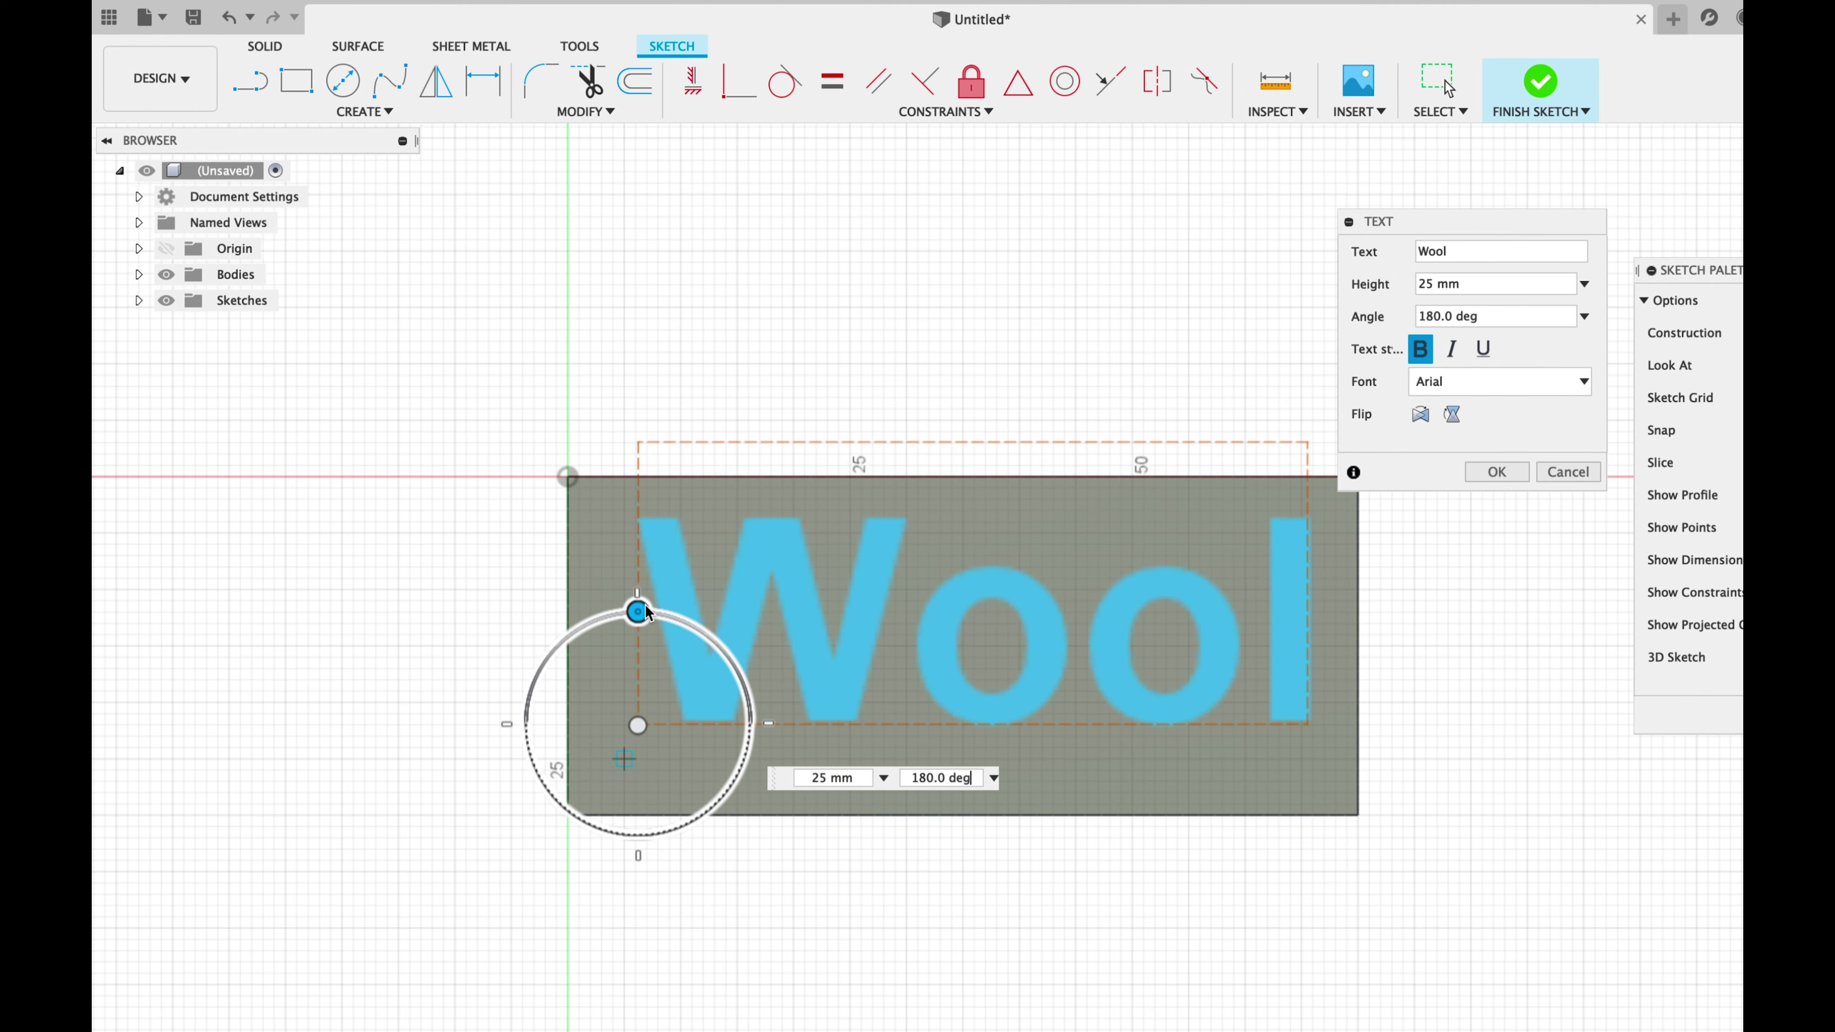
pyautogui.click(1494, 472)
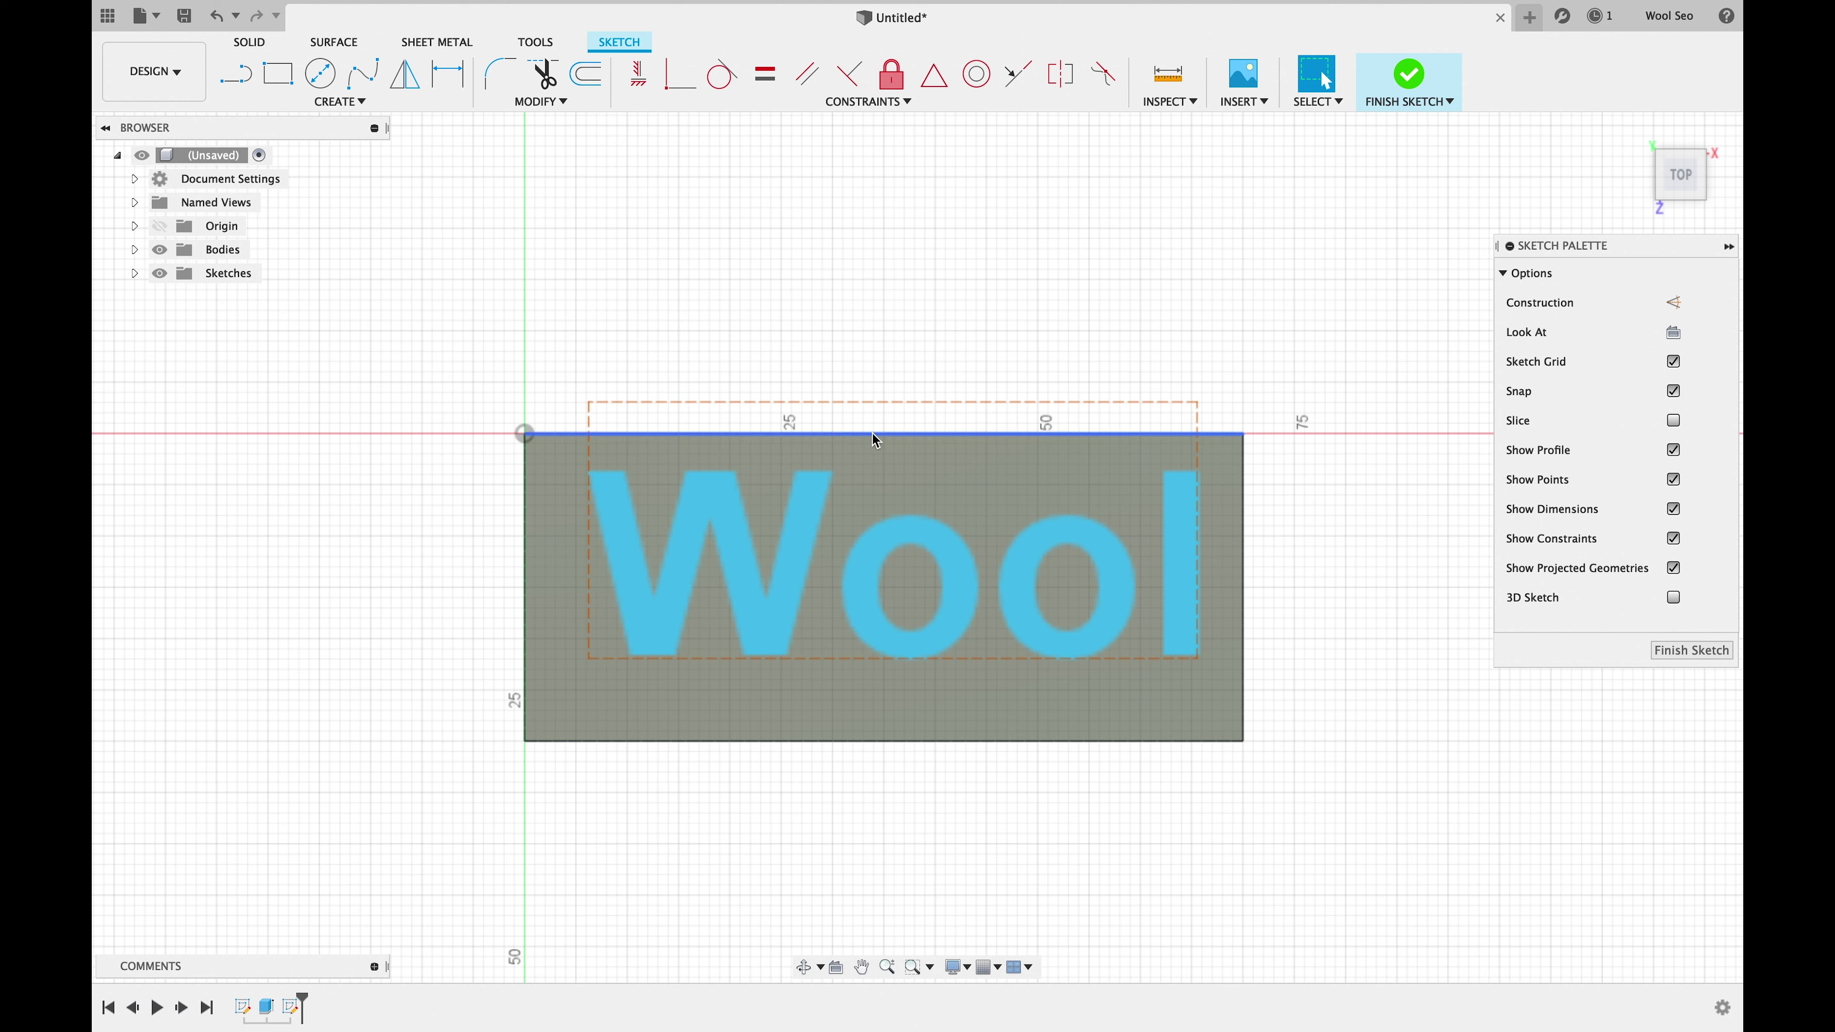
# Step: Press Pull the Wool text 3 mm upward, joined to the plate
pyautogui.click(815, 575)
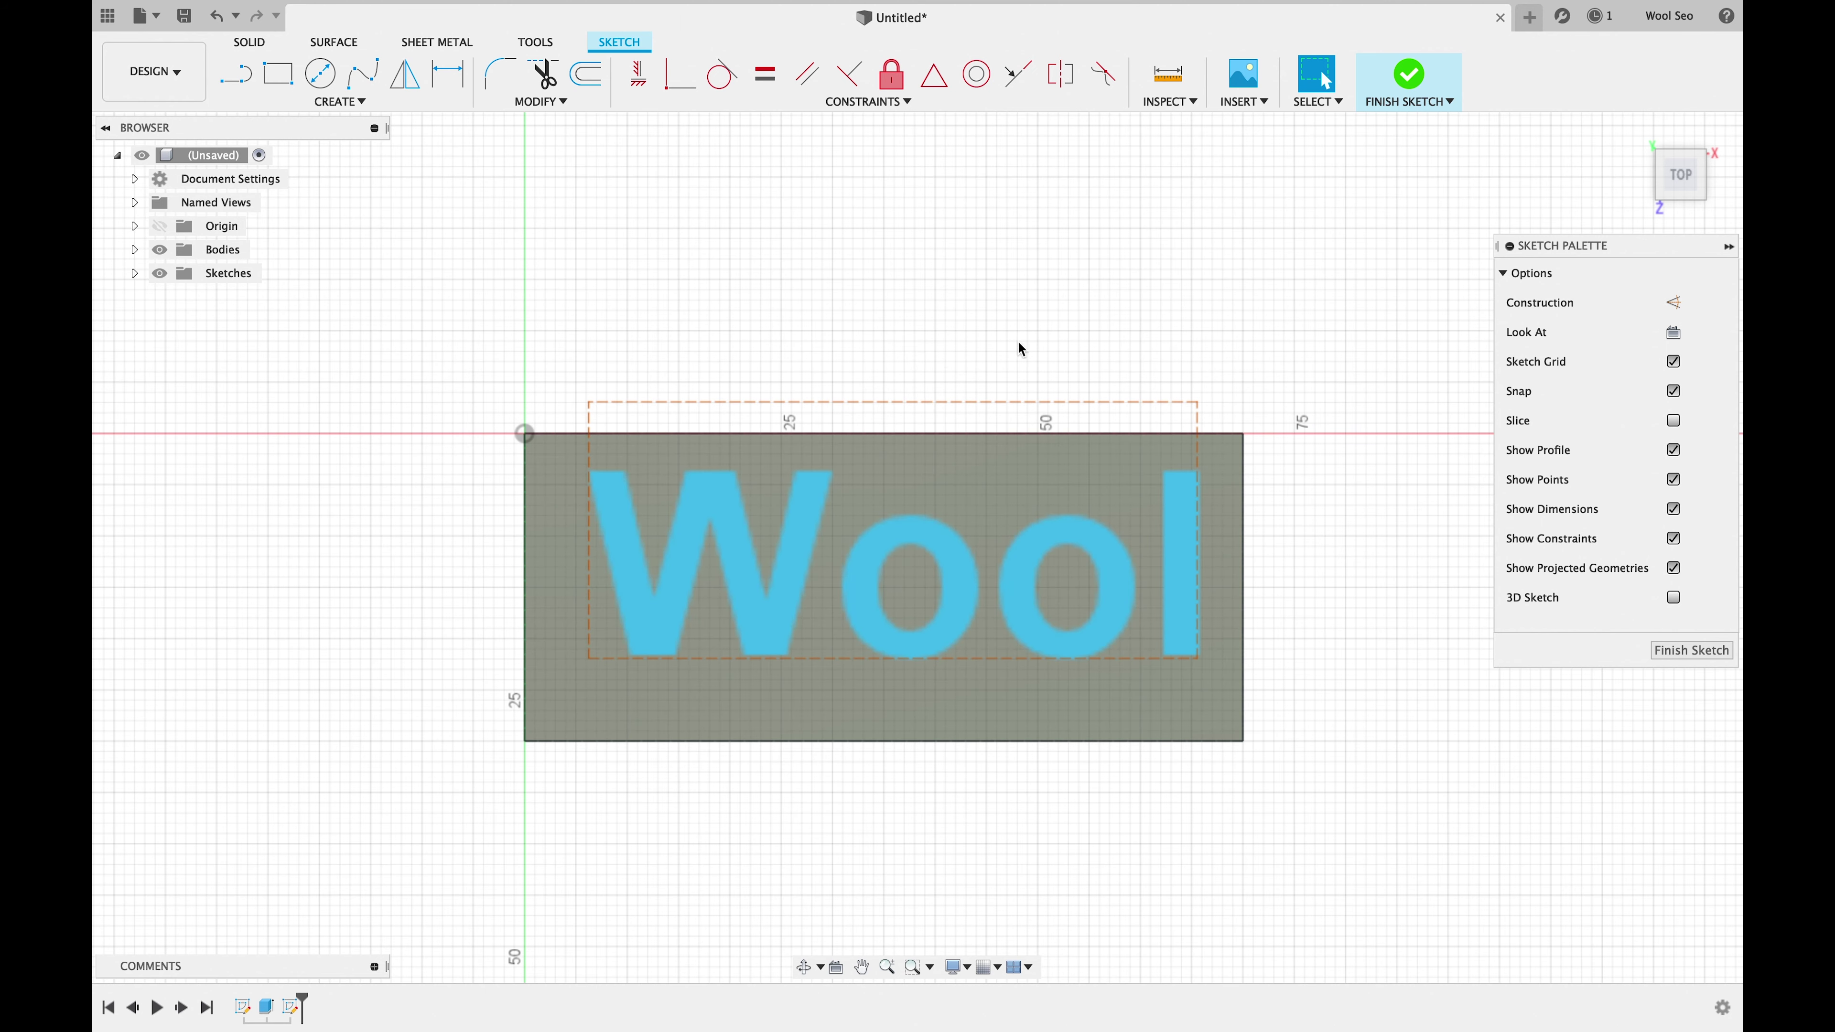
pyautogui.click(1416, 90)
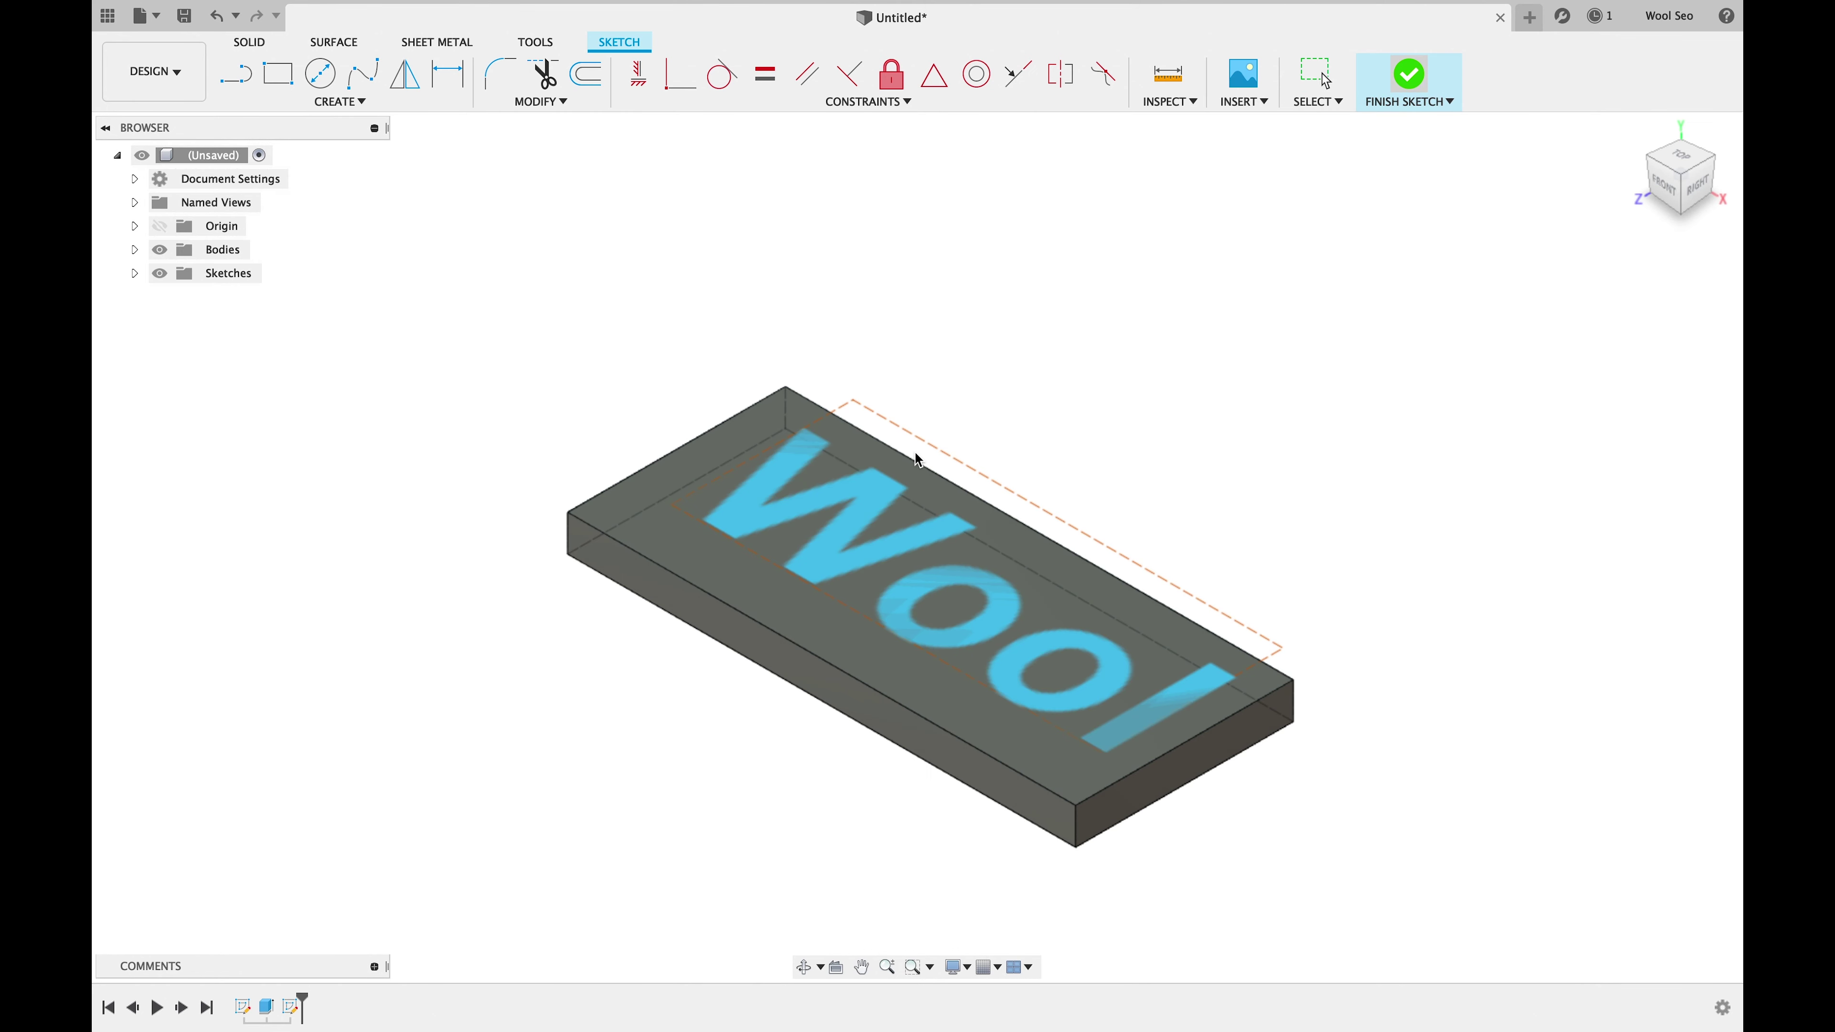
pyautogui.rightClick(882, 509)
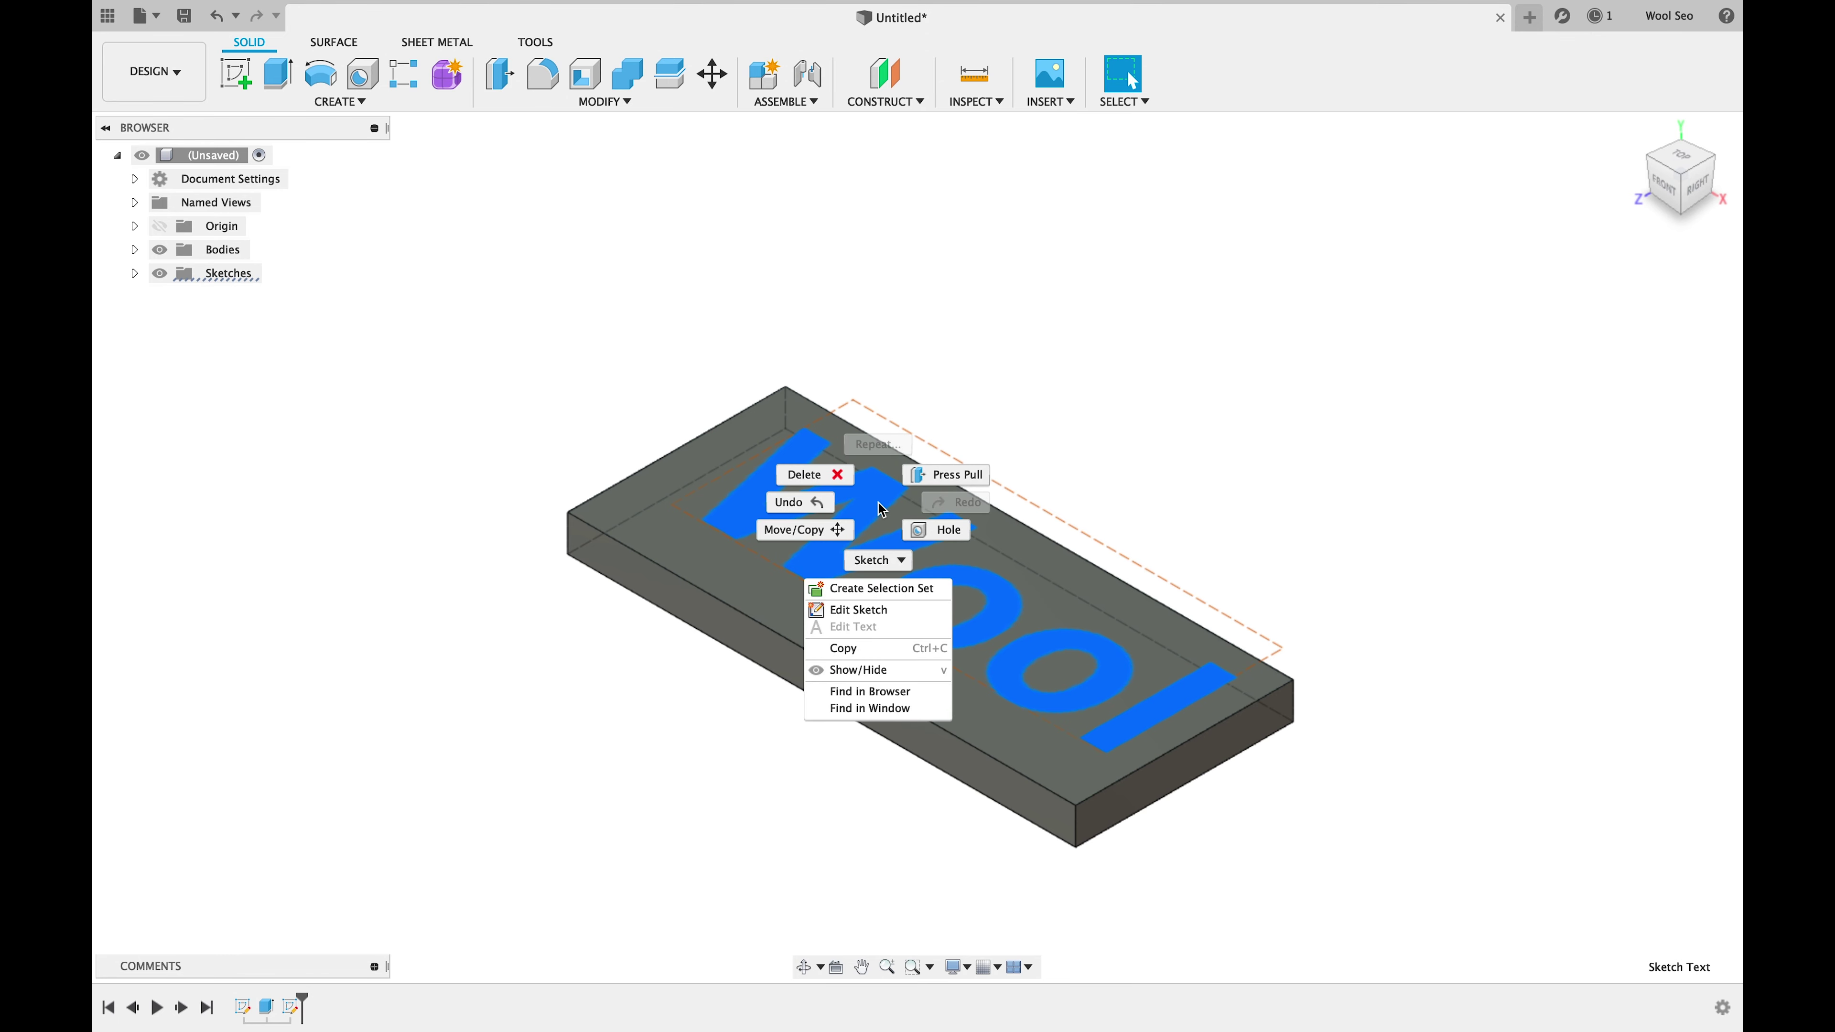
pyautogui.click(957, 476)
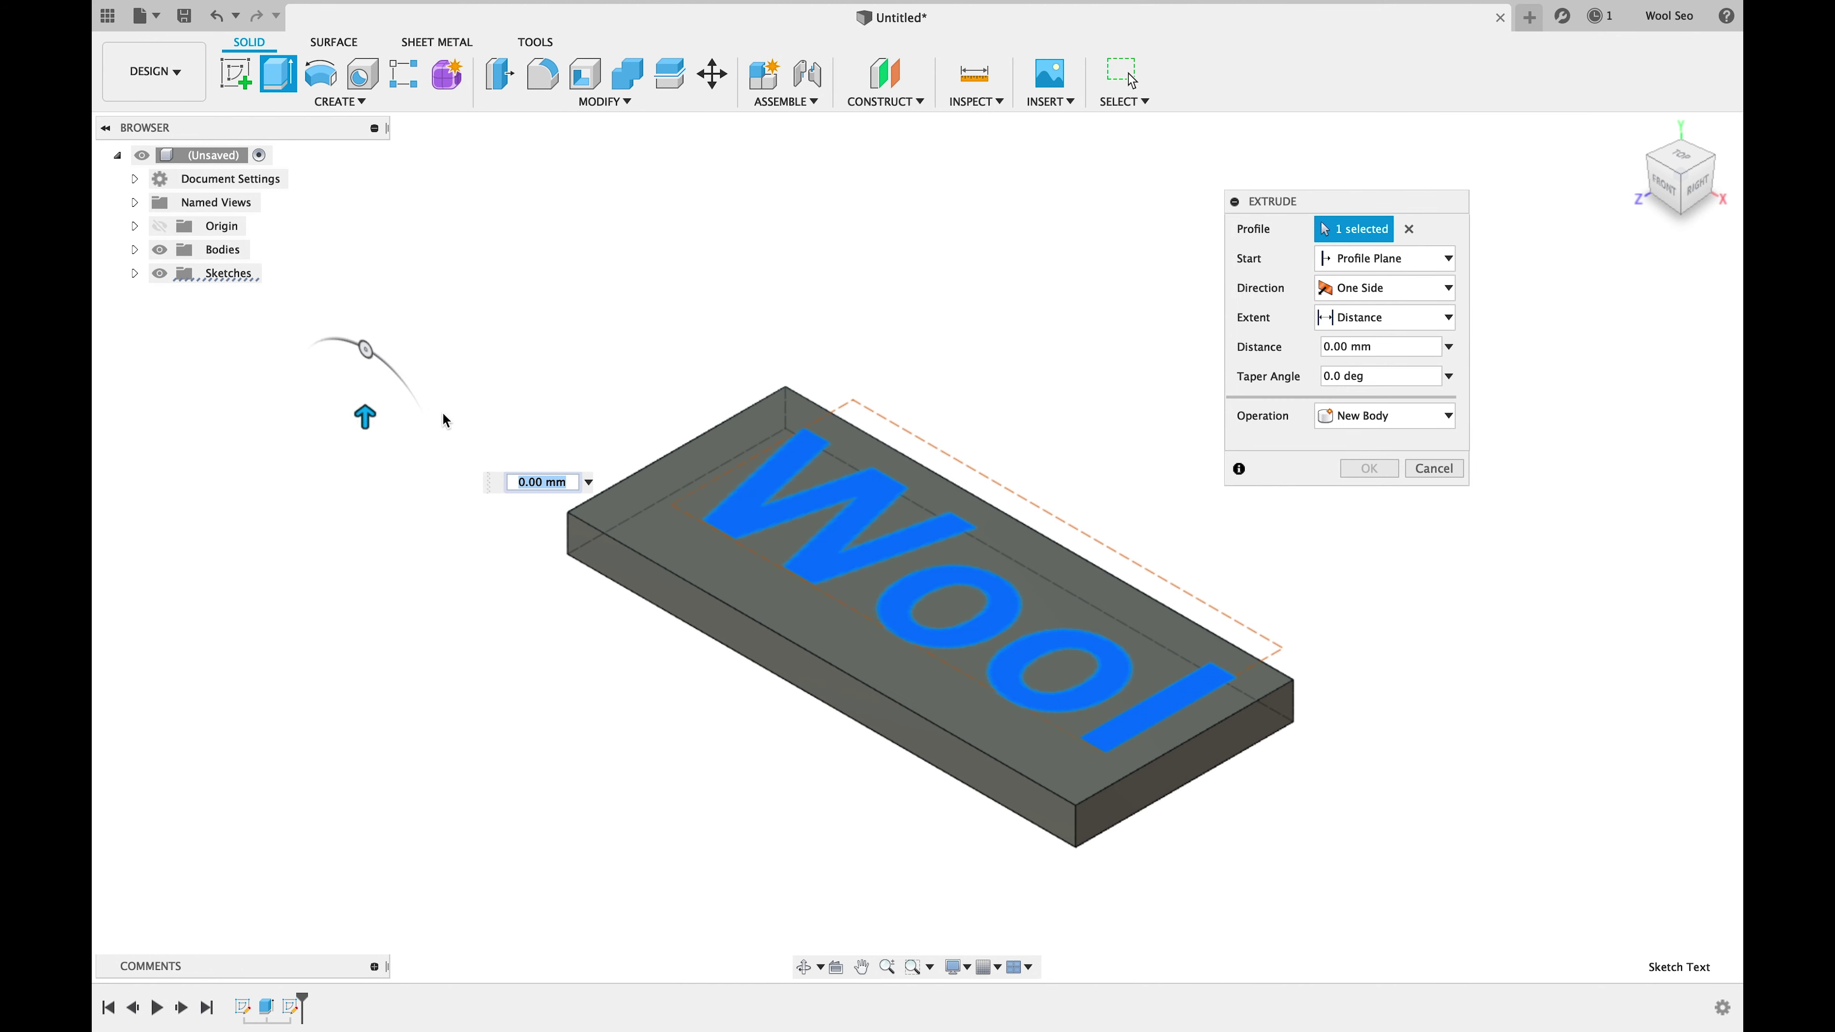
pyautogui.moveTo(364, 417); pyautogui.dragTo(367, 382)
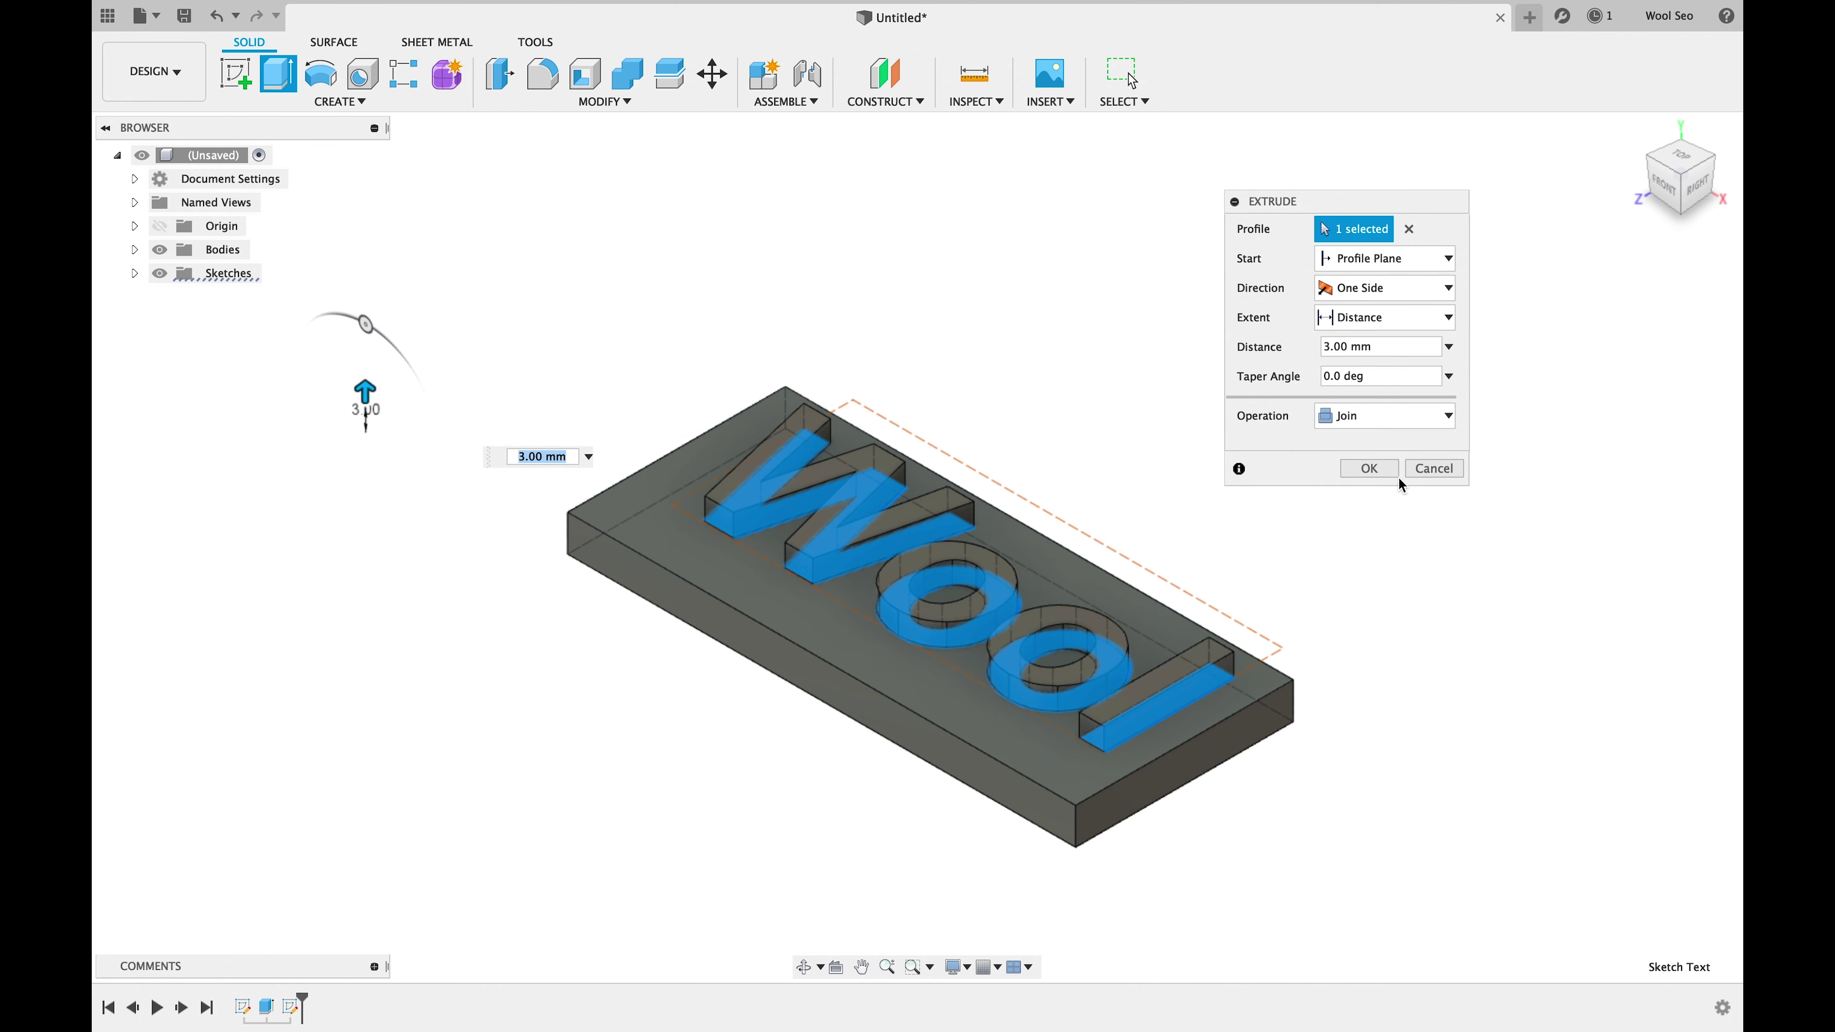
pyautogui.click(1370, 473)
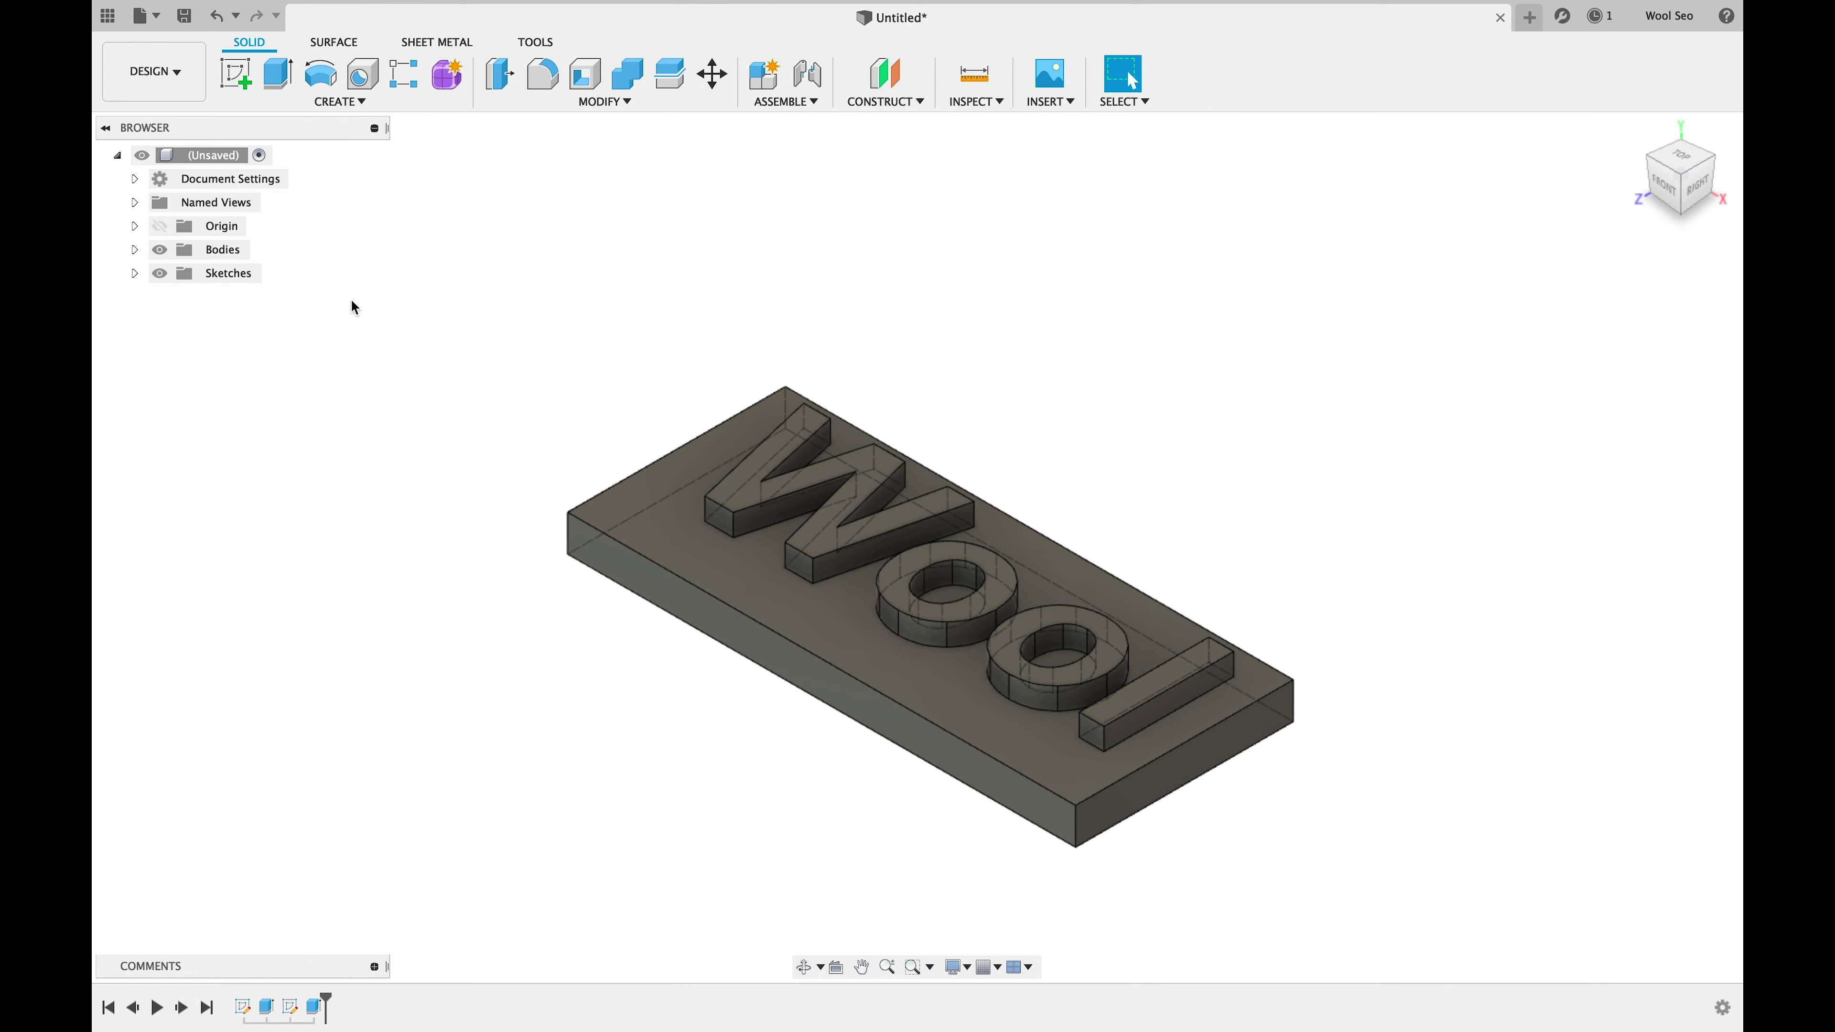
# Step: Expand the Browser's Sketches folder and turn Sketch2's visibility back on
pyautogui.click(134, 274)
pyautogui.click(135, 275)
pyautogui.click(135, 274)
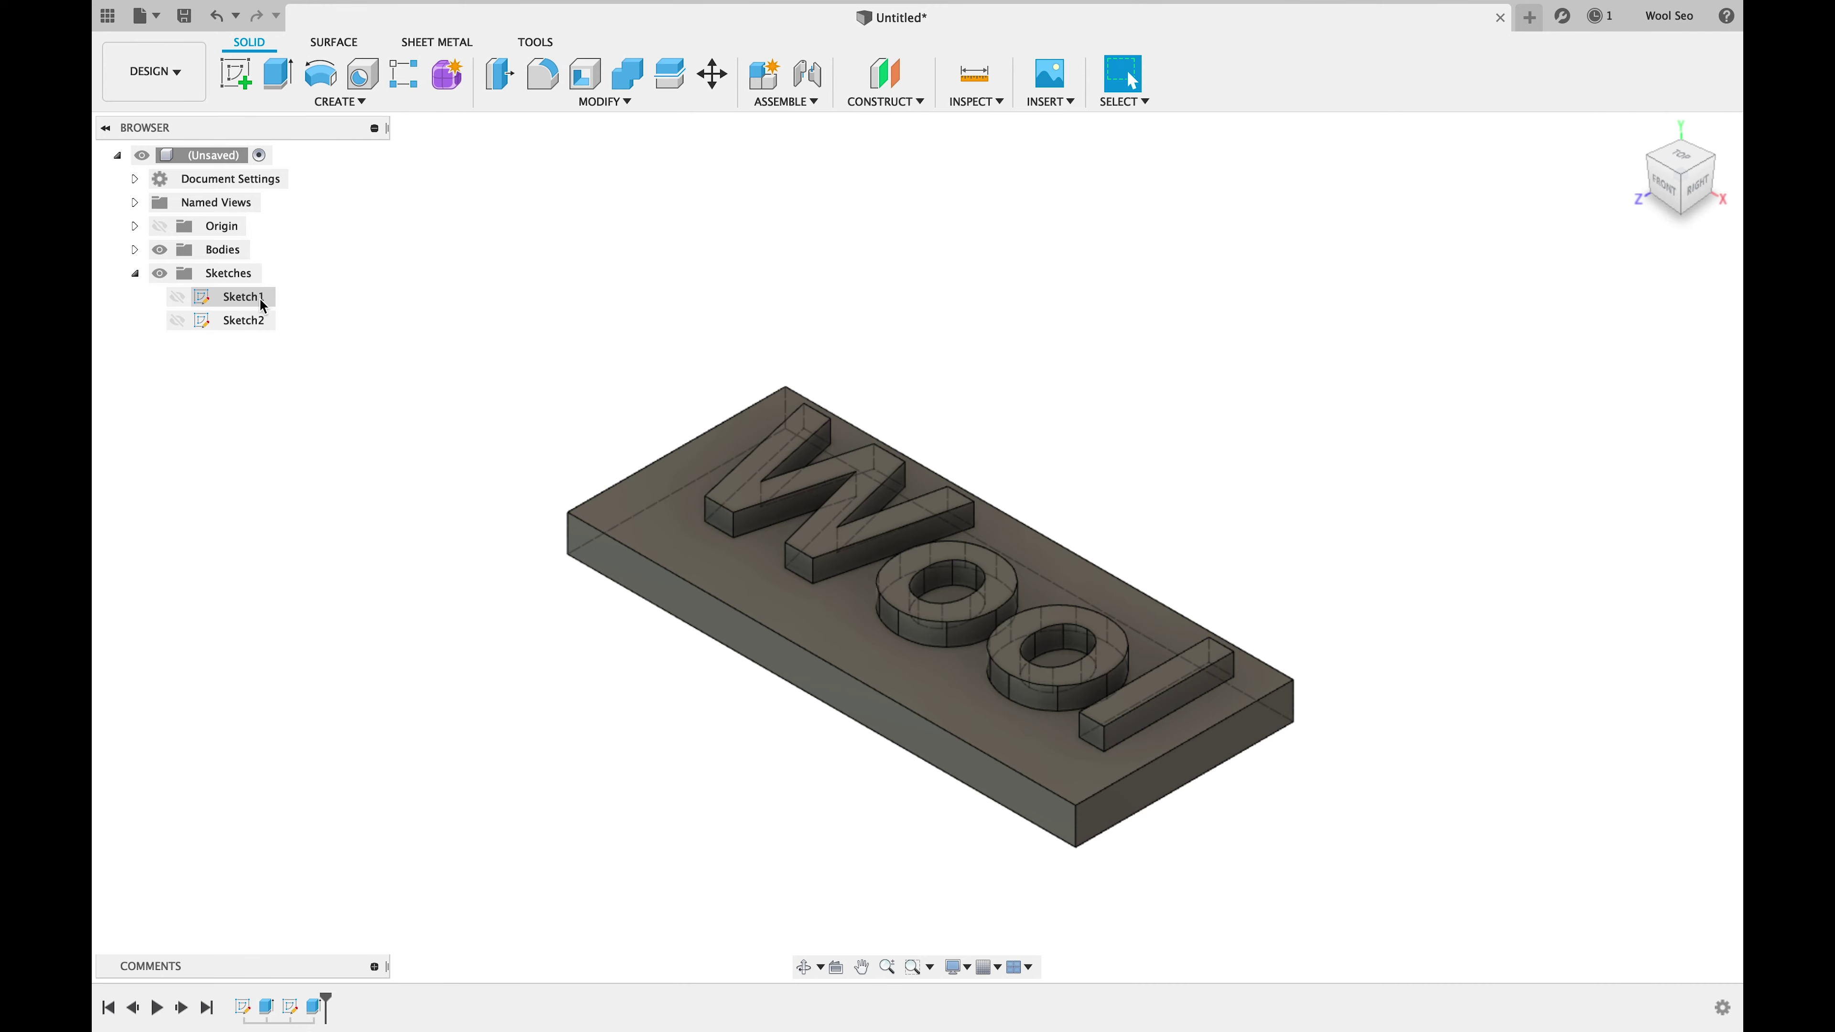
pyautogui.click(268, 323)
pyautogui.click(176, 322)
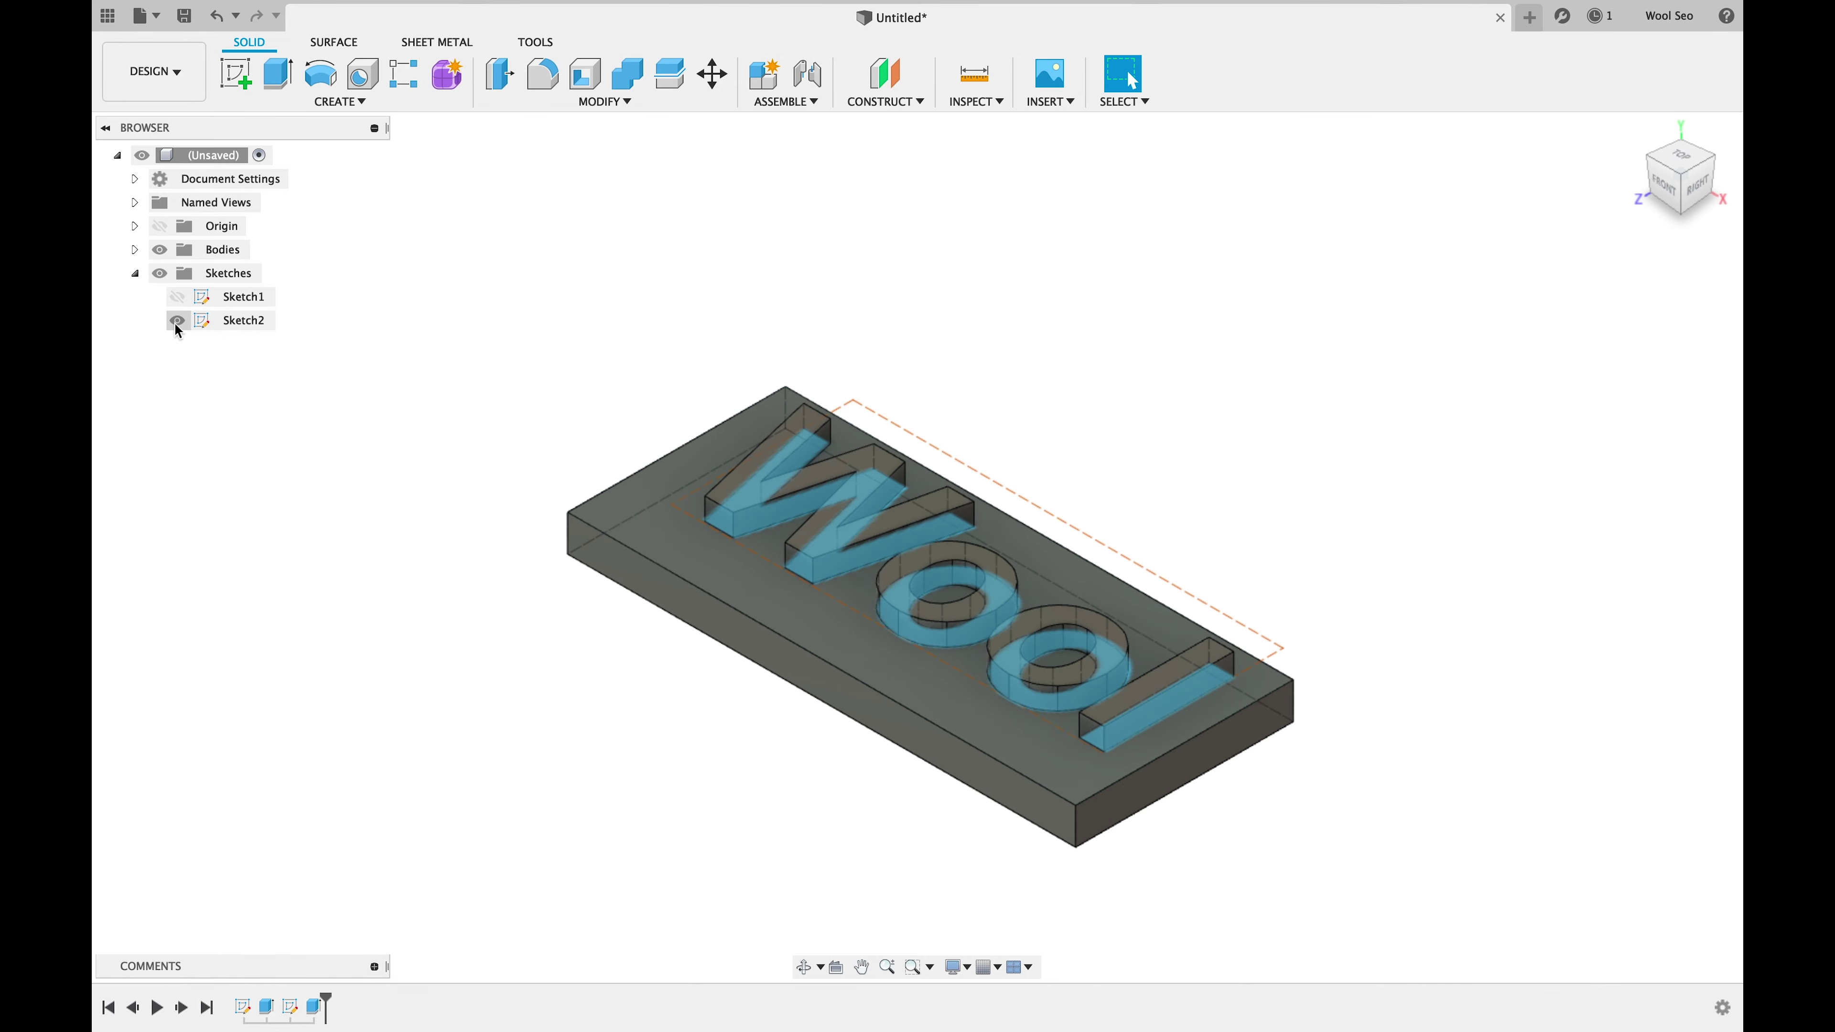
pyautogui.click(177, 321)
pyautogui.click(177, 321)
# Step: Reopen Sketch2 for editing from the Browser
pyautogui.click(243, 330)
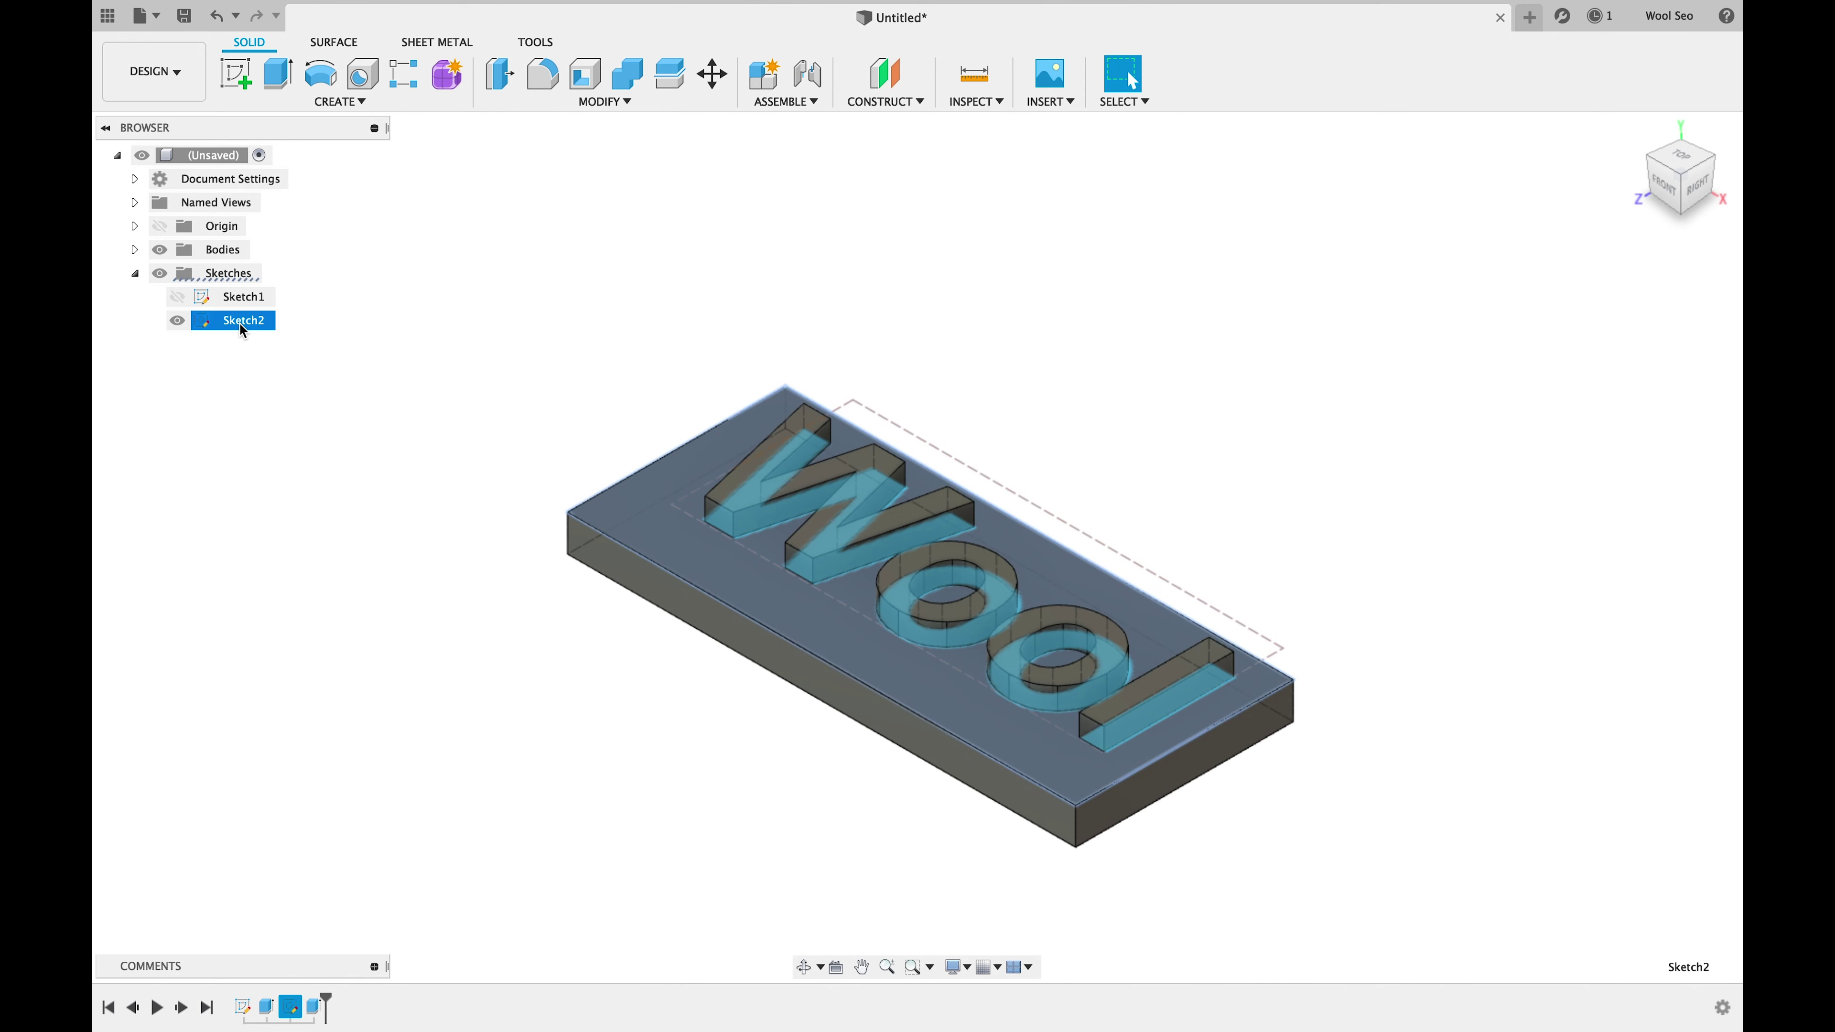
pyautogui.rightClick(242, 330)
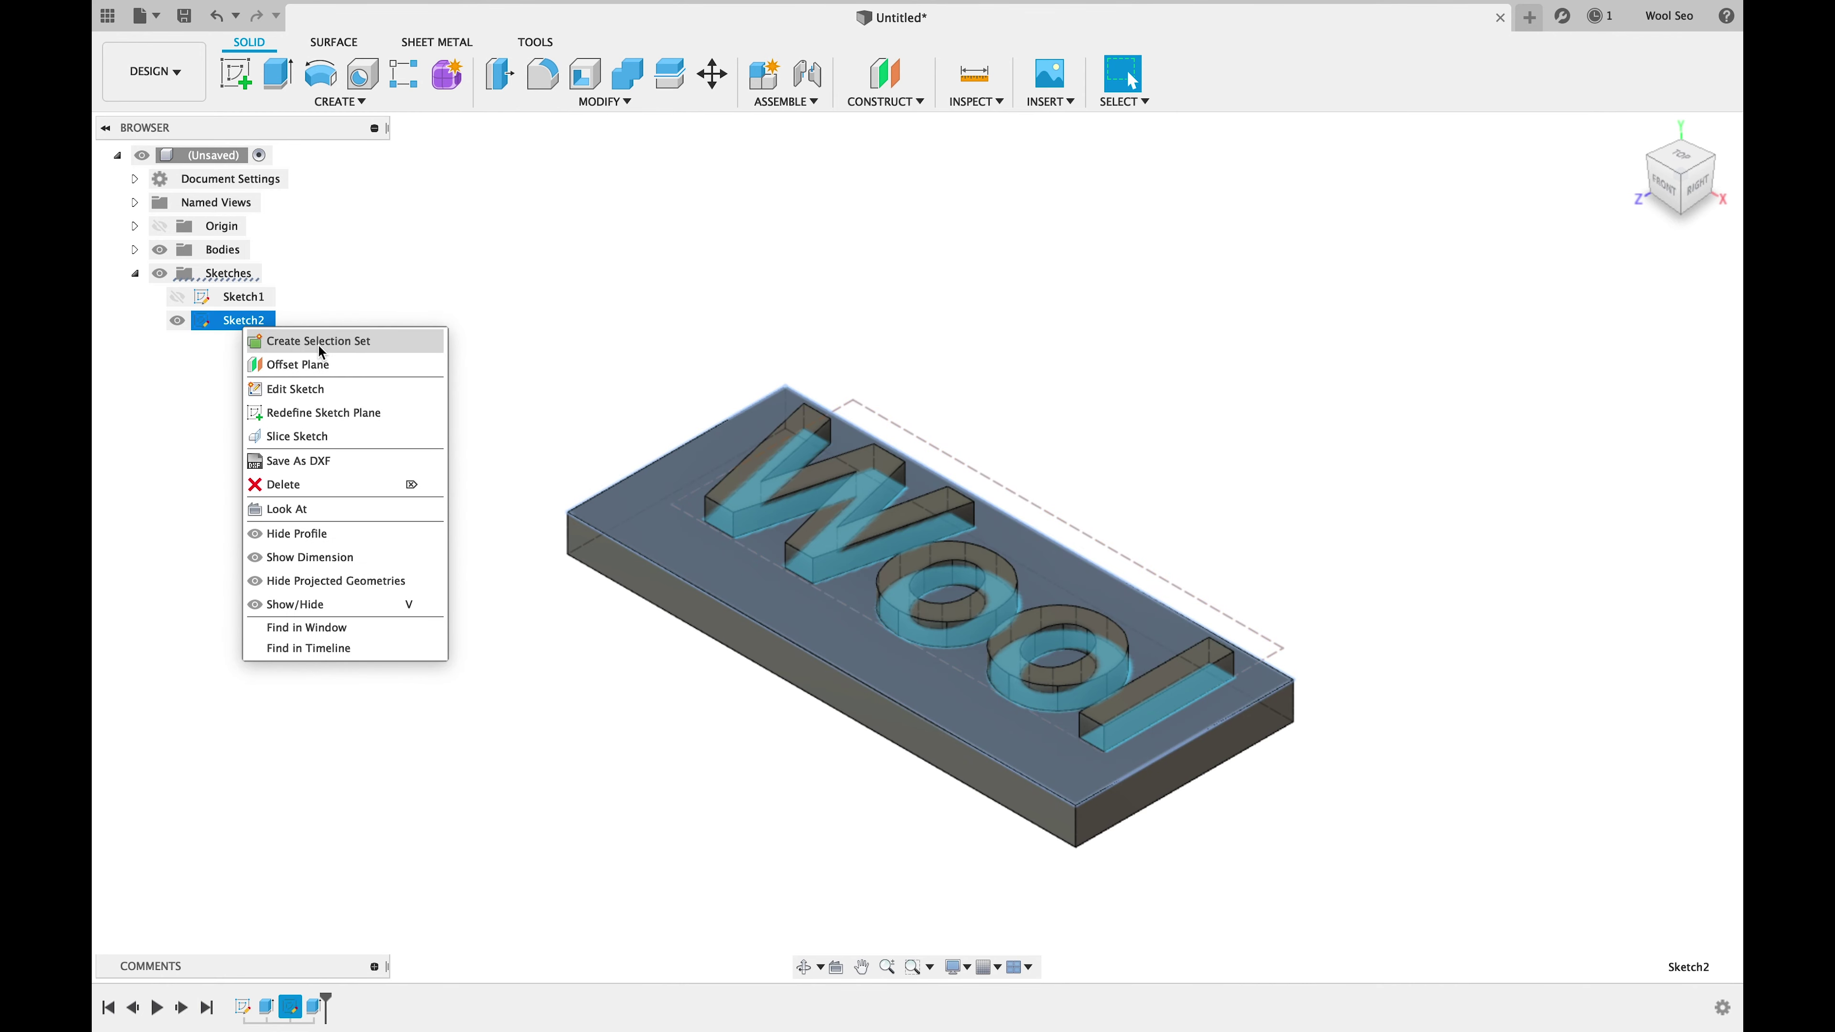
pyautogui.click(379, 388)
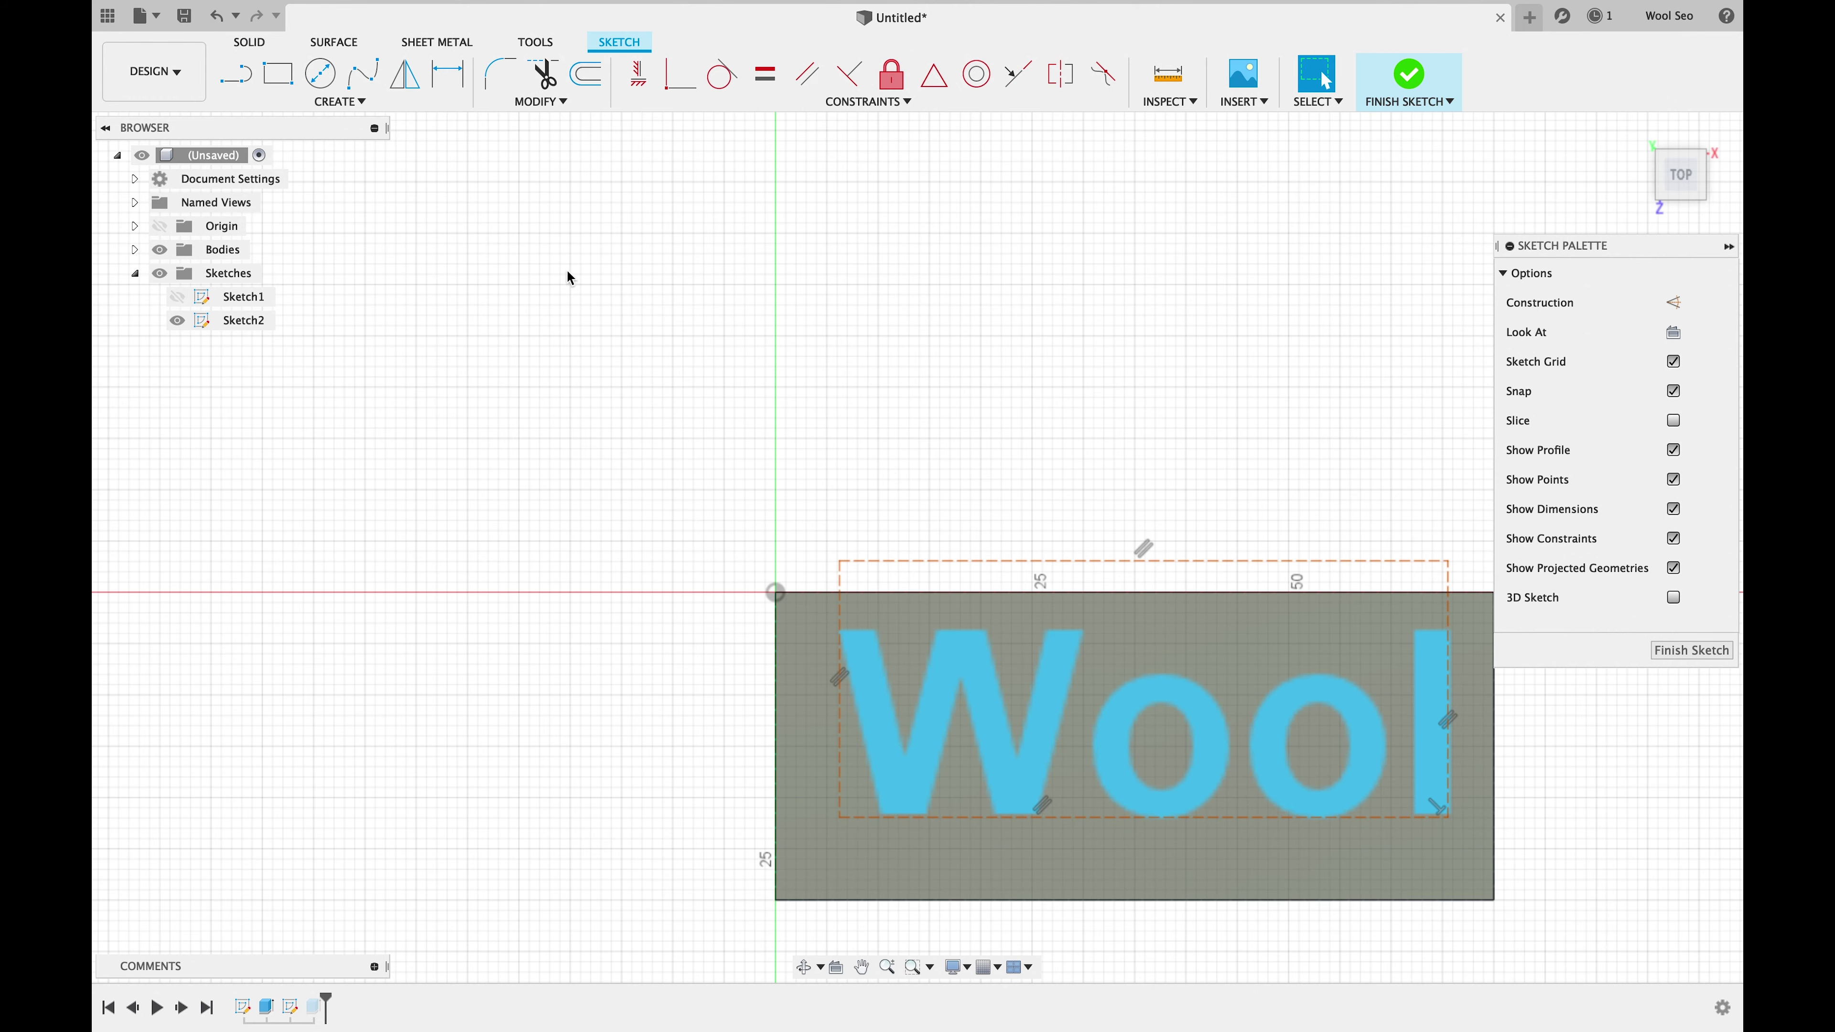
# Step: Draw a small center-diameter circle near the plate's left corner and finish the sketch
pyautogui.click(320, 78)
pyautogui.moveTo(622, 742); pyautogui.dragTo(575, 487, button='middle')
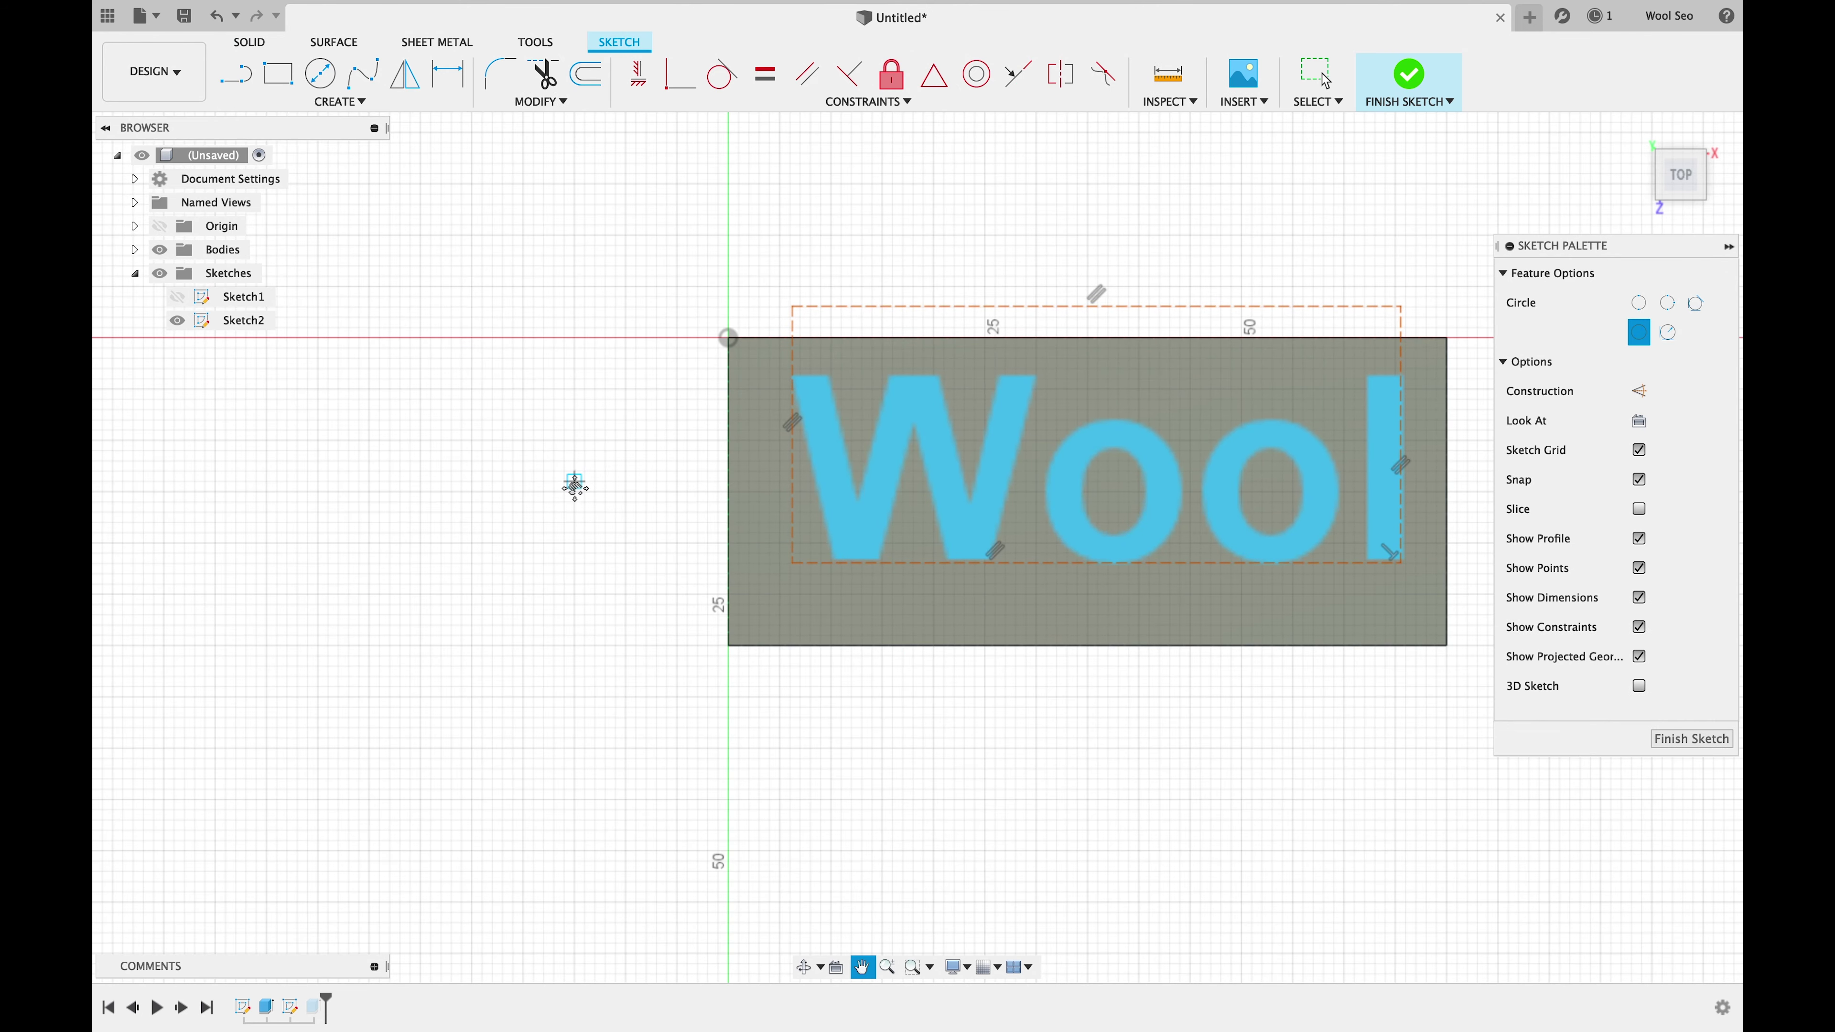
pyautogui.scroll(2, 872, 694)
pyautogui.scroll(2, 831, 676)
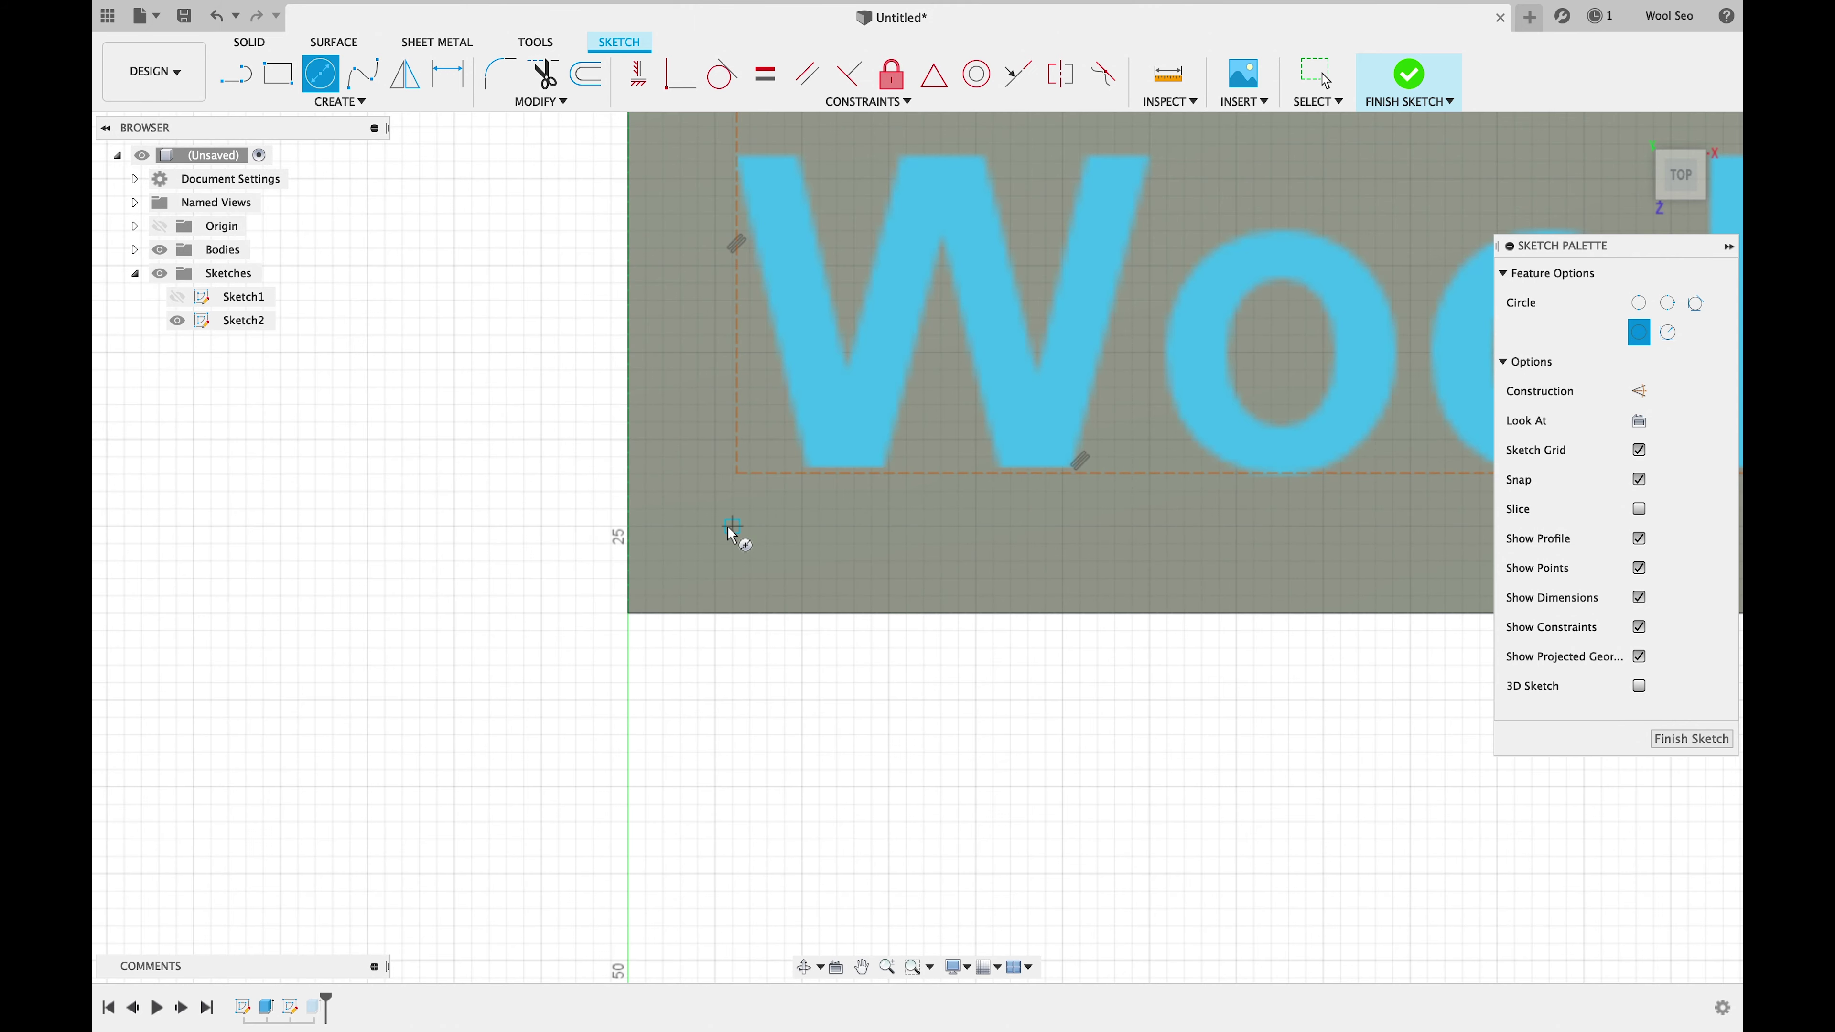
pyautogui.click(715, 527)
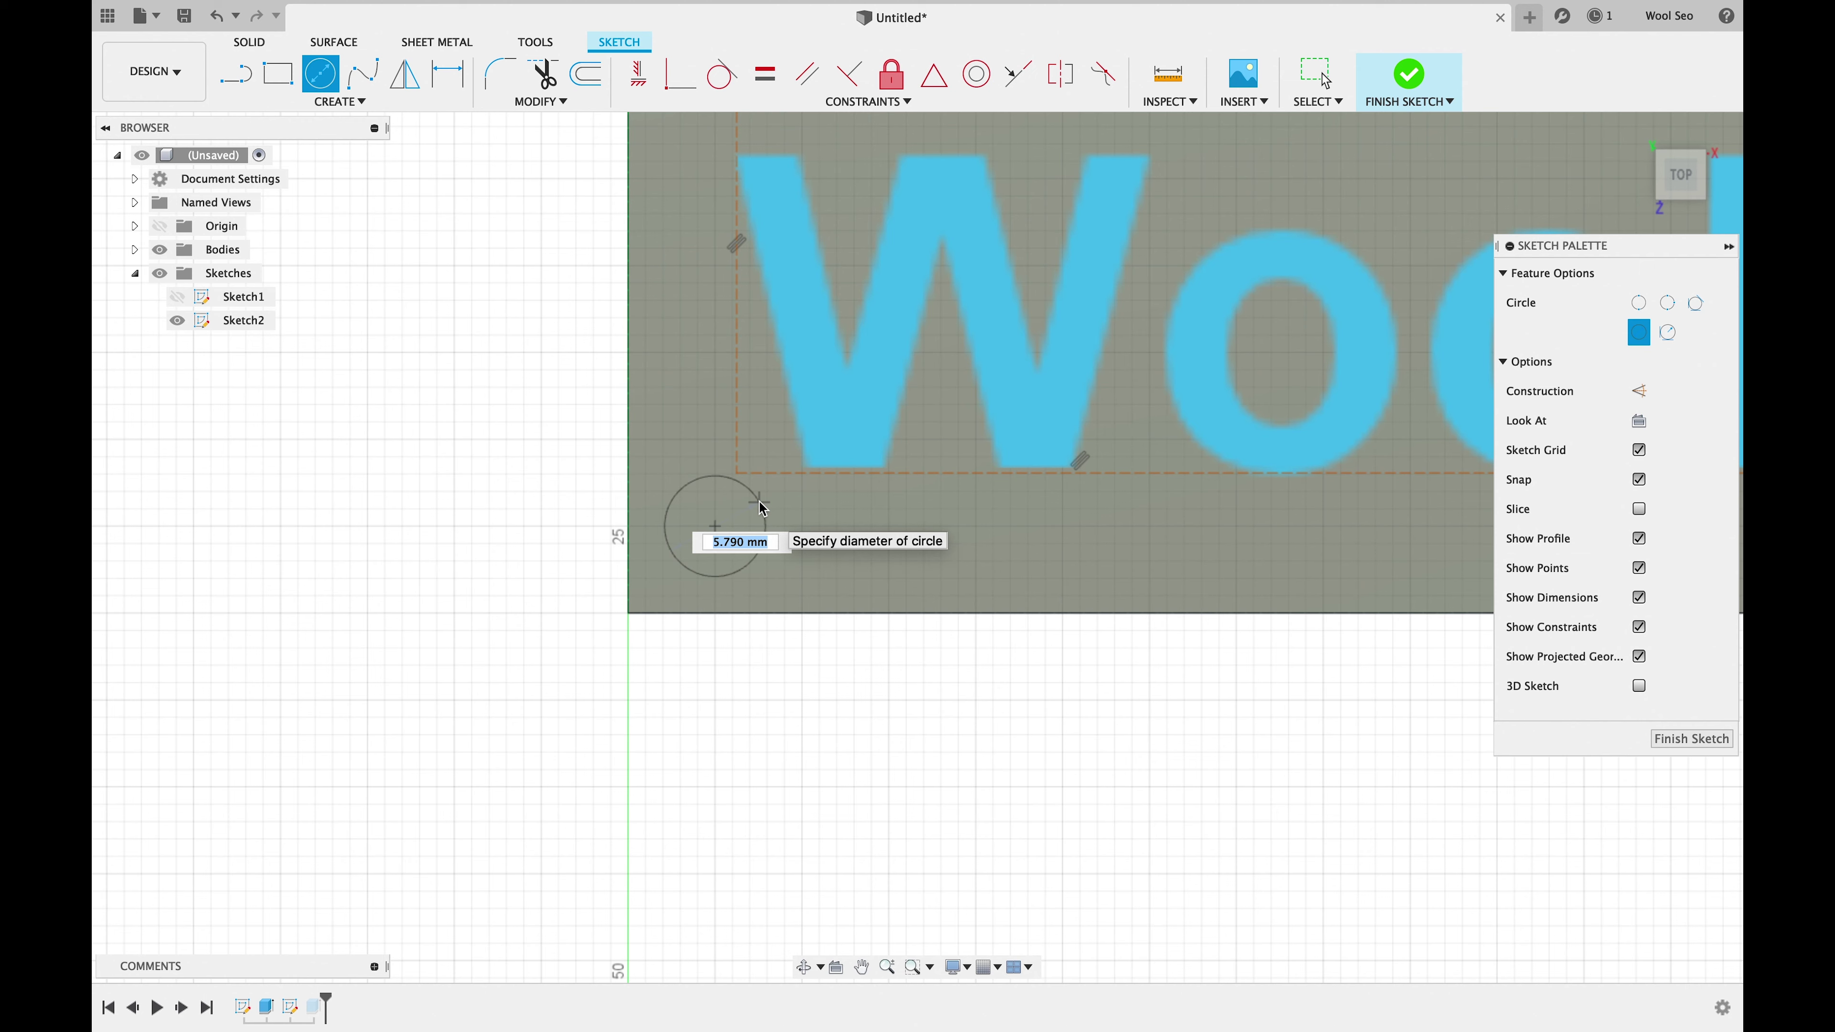
pyautogui.click(760, 504)
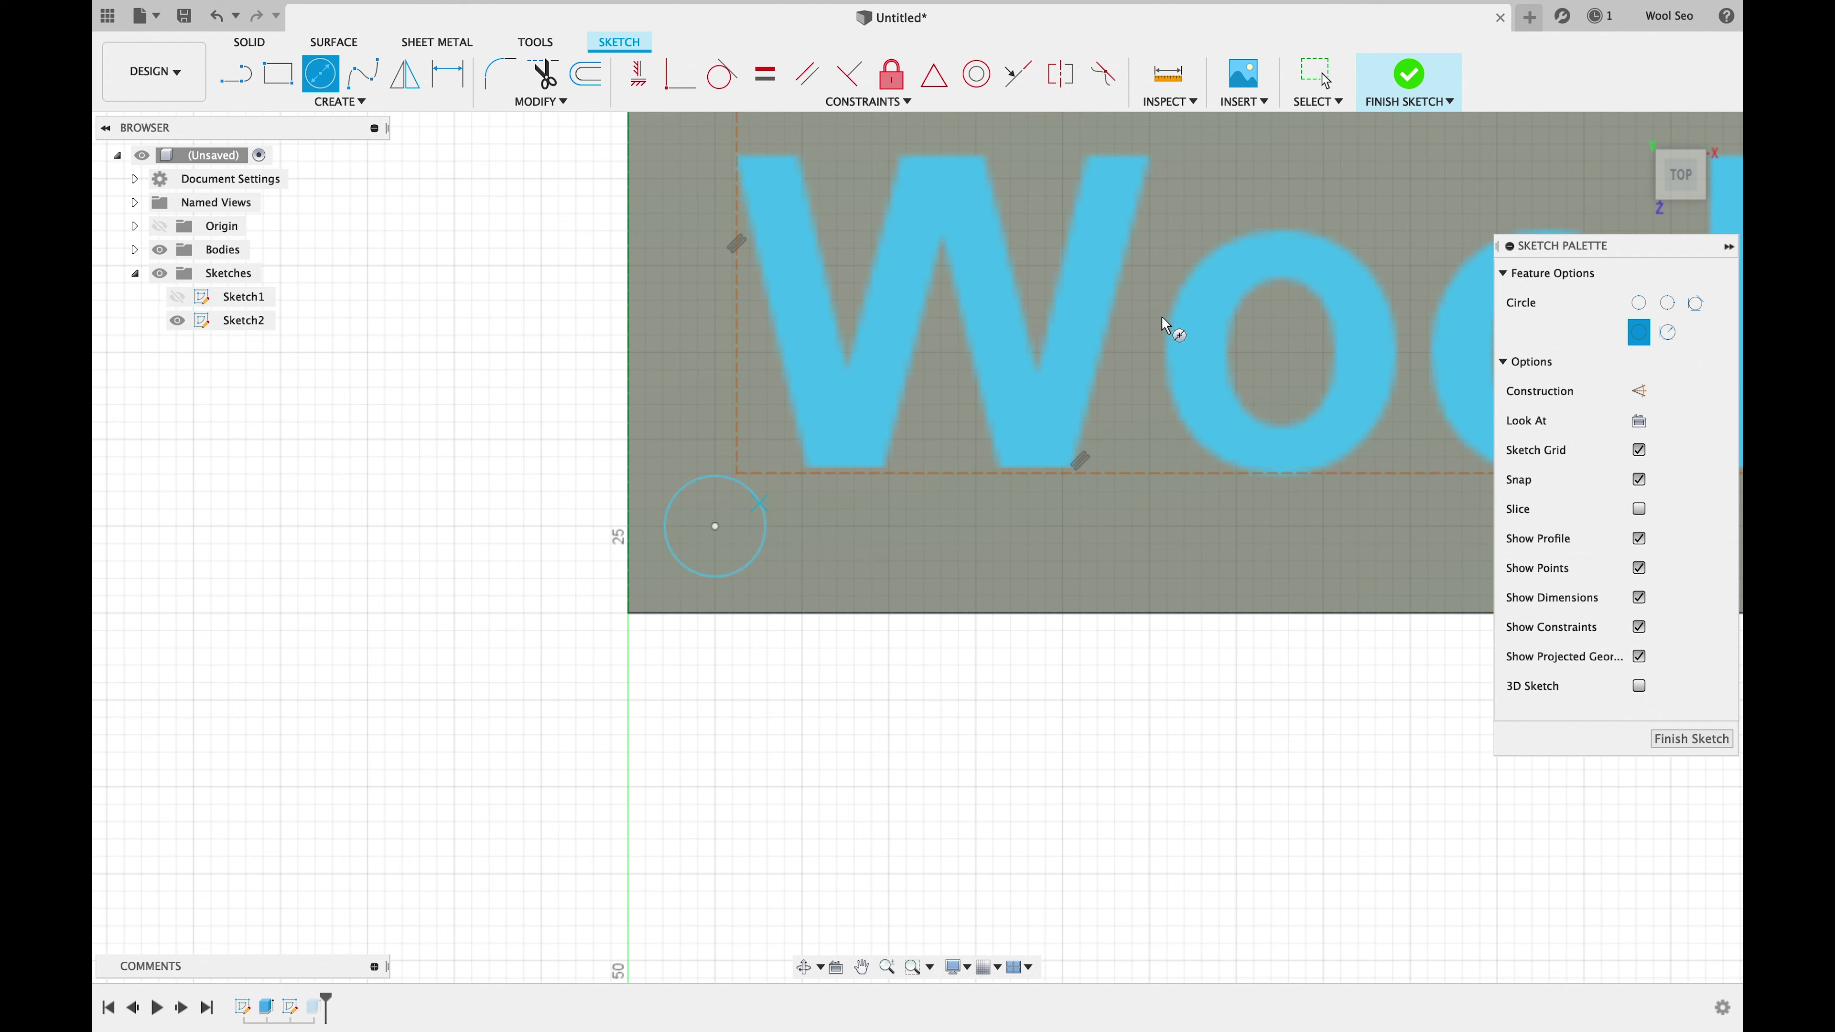
pyautogui.click(1411, 90)
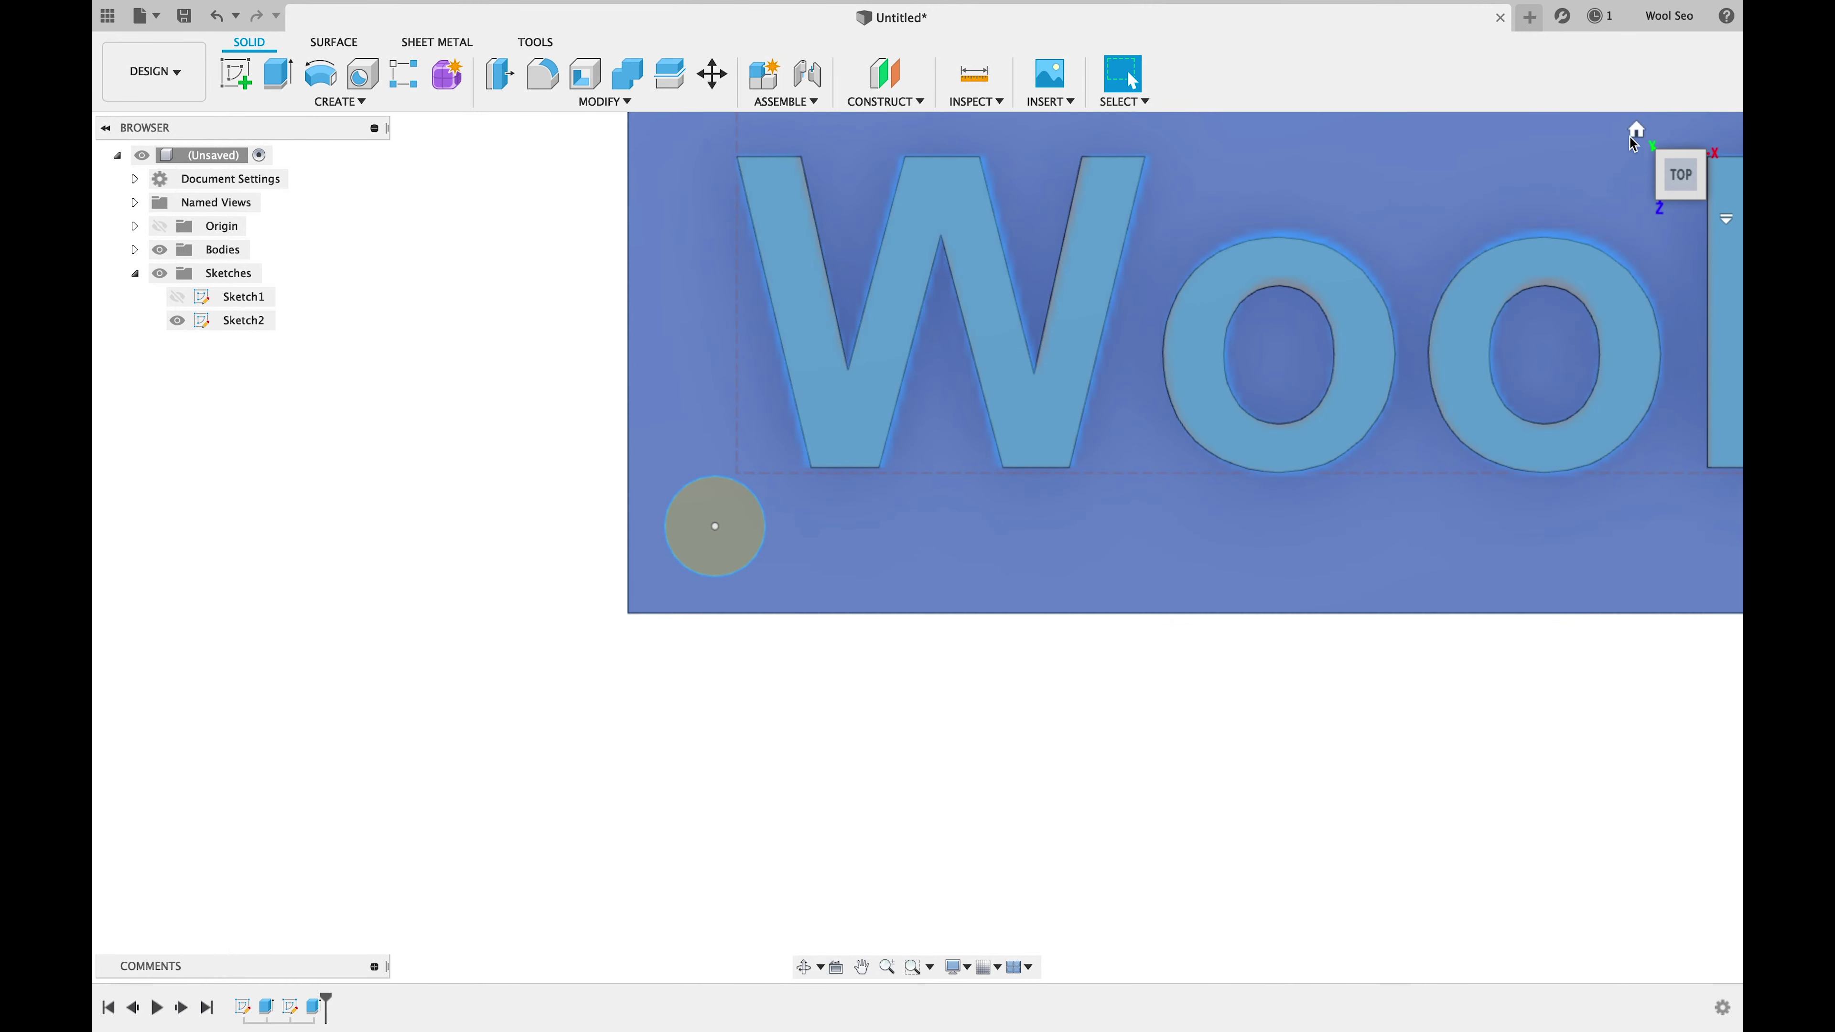
# Step: Press Pull the circle profile -15 mm as a Cut through the plate
pyautogui.click(1635, 137)
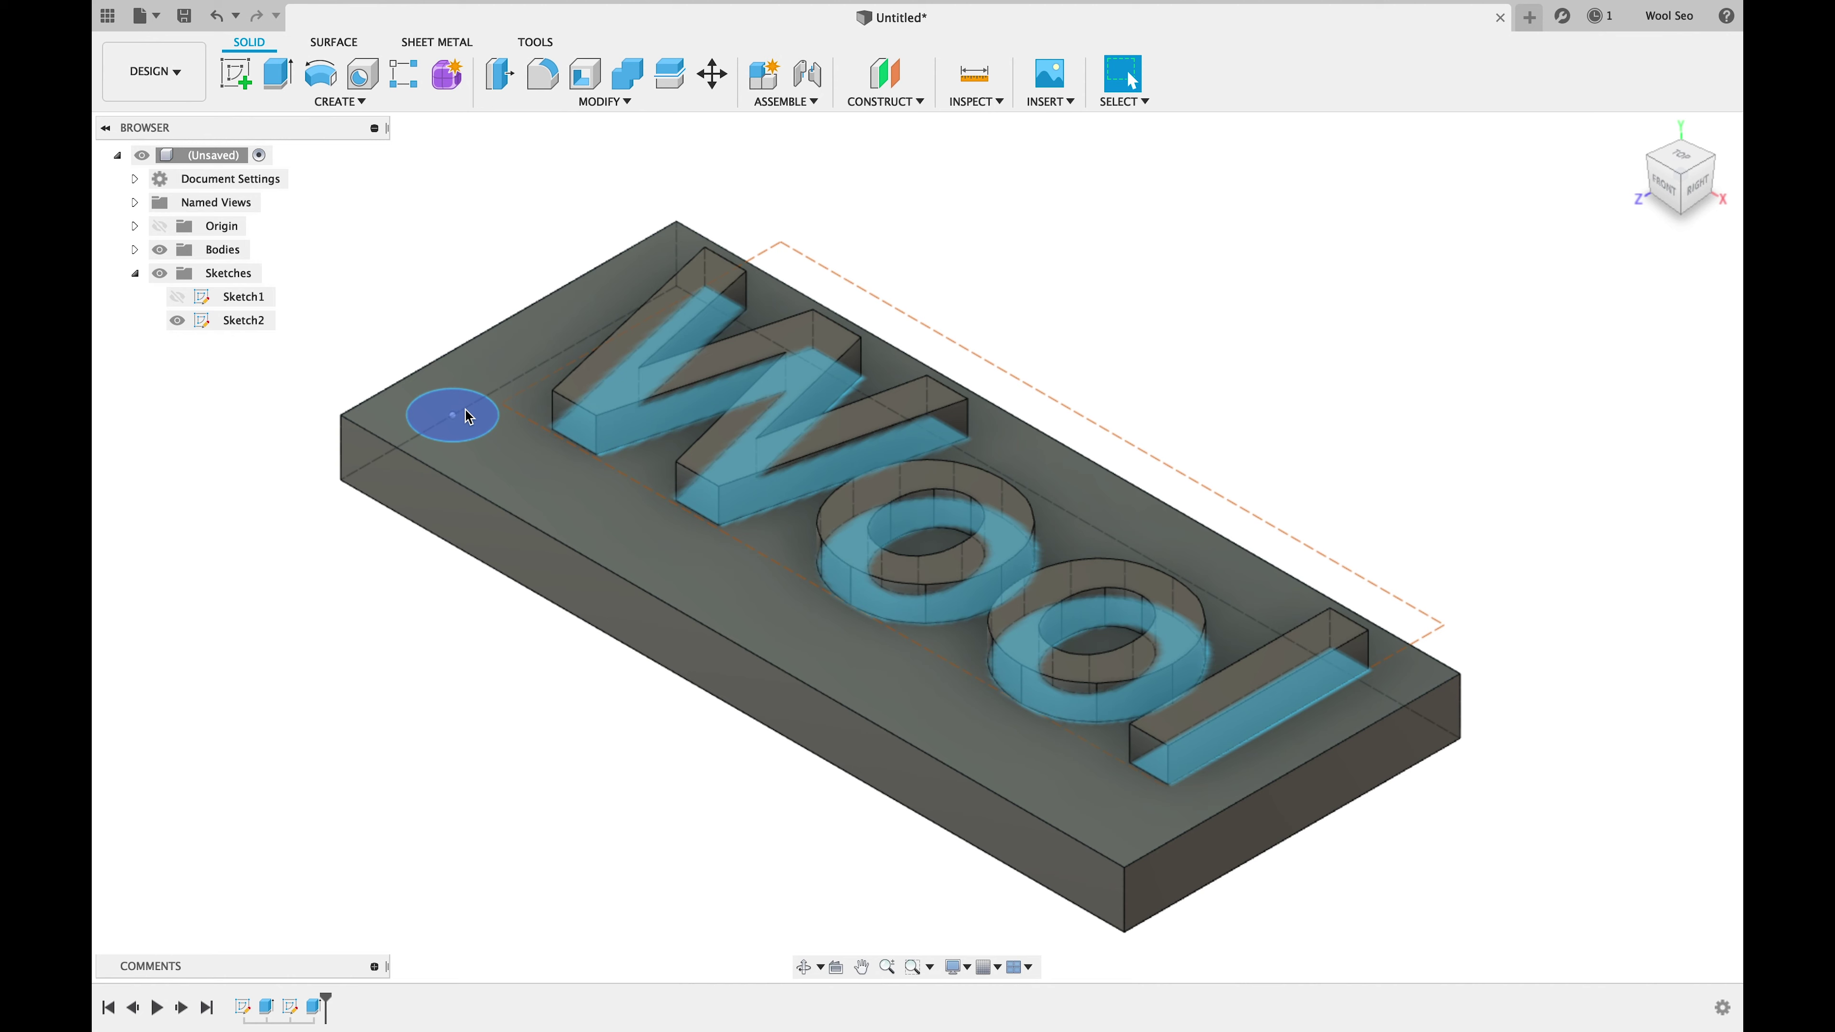
pyautogui.click(469, 417)
pyautogui.rightClick(468, 410)
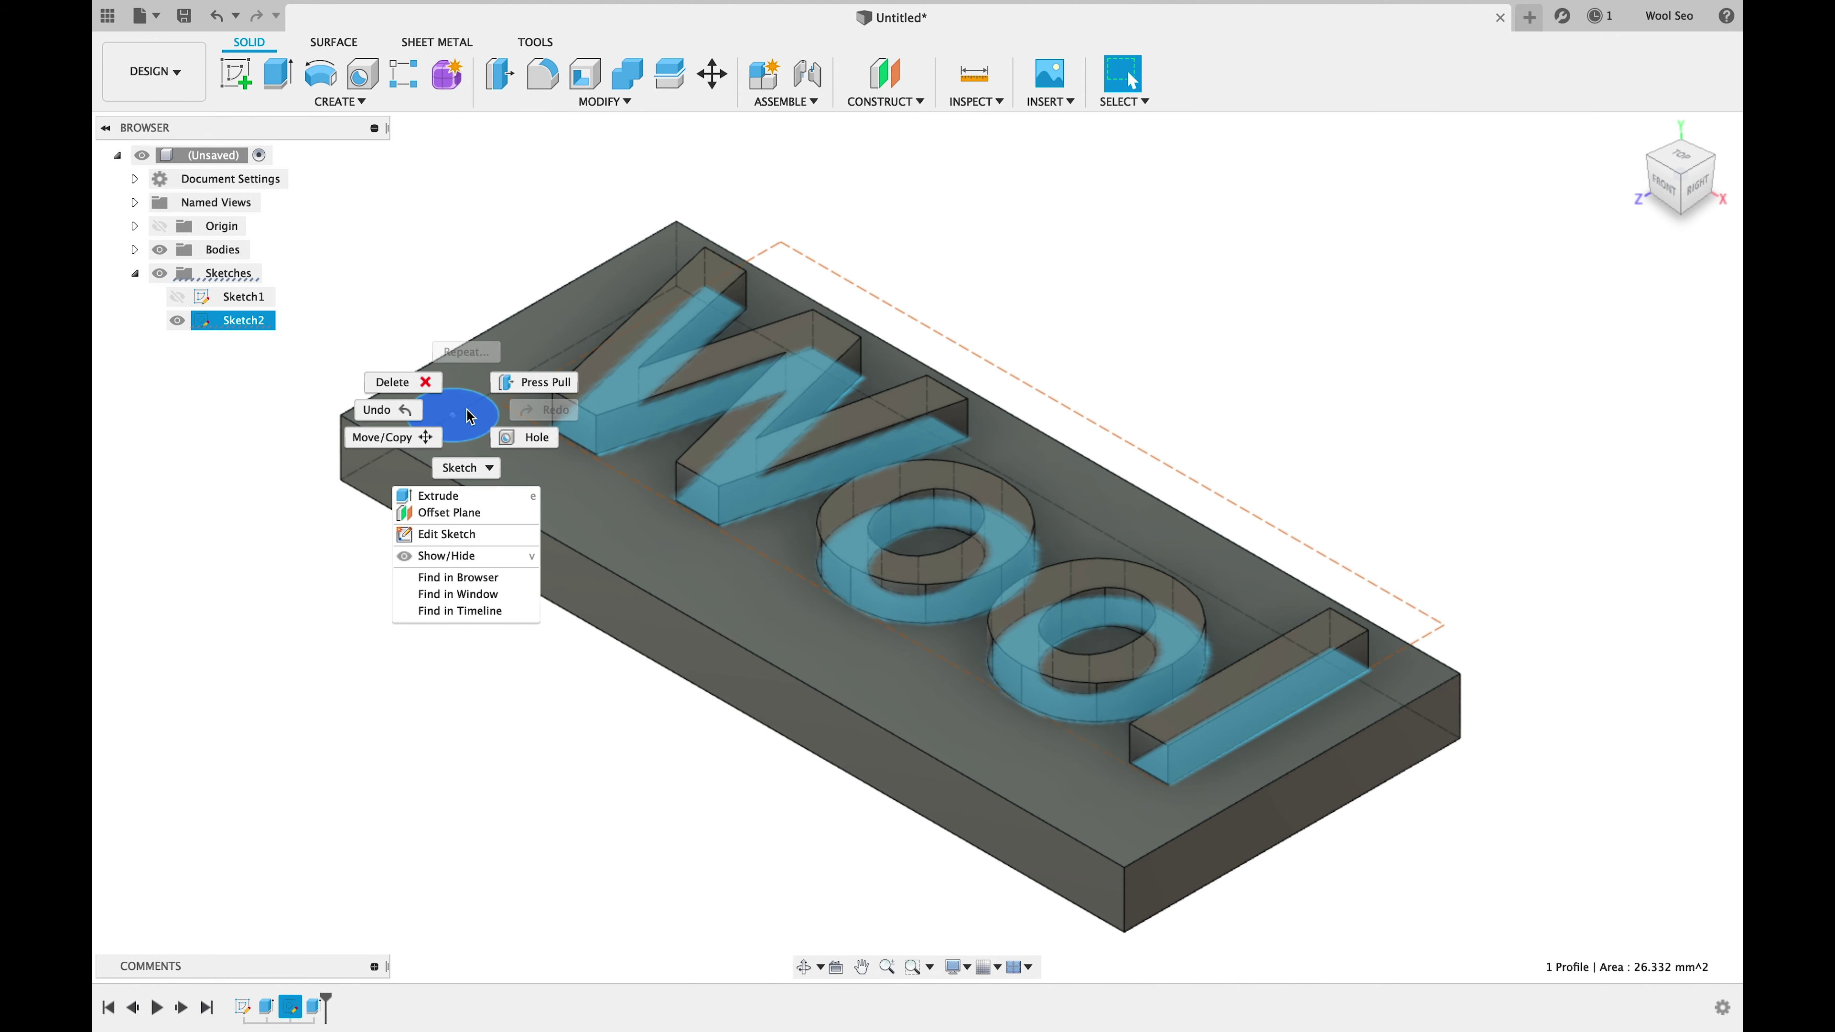
pyautogui.click(538, 391)
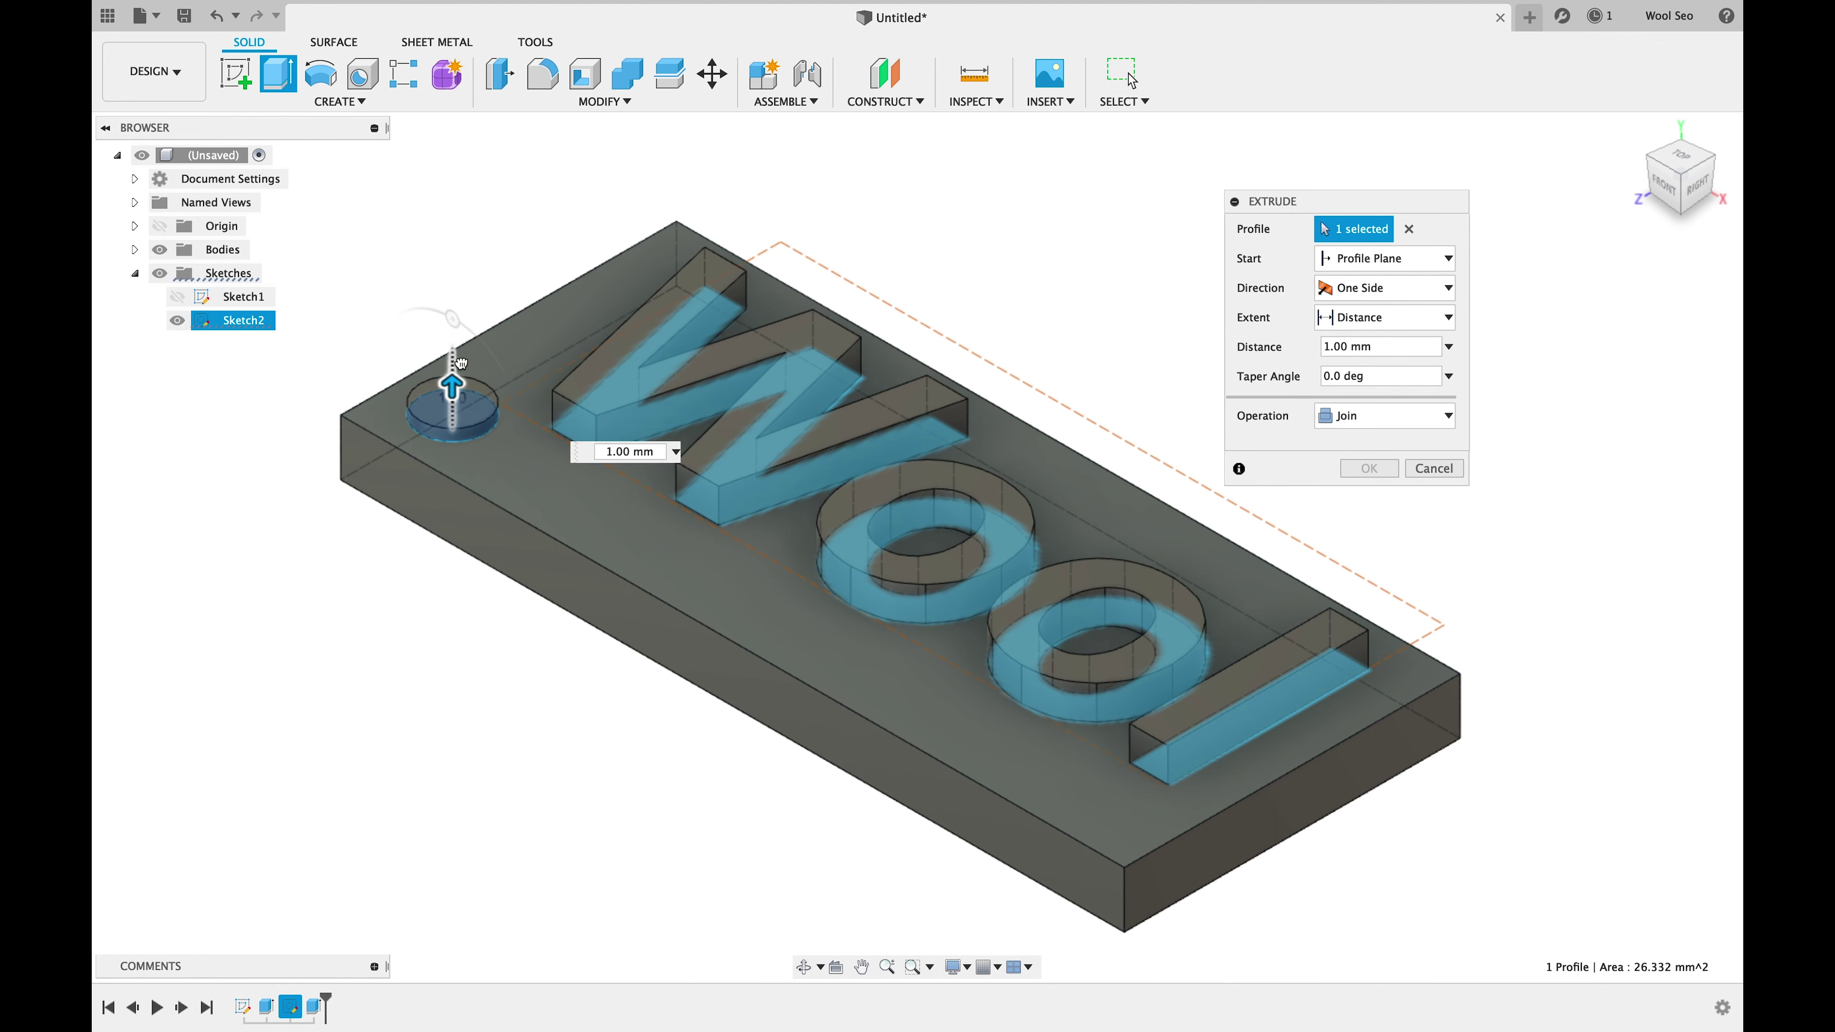
pyautogui.moveTo(460, 364)
pyautogui.mouseDown()
pyautogui.moveTo(445, 449)
pyautogui.moveTo(433, 278)
pyautogui.moveTo(471, 589)
pyautogui.mouseUp()
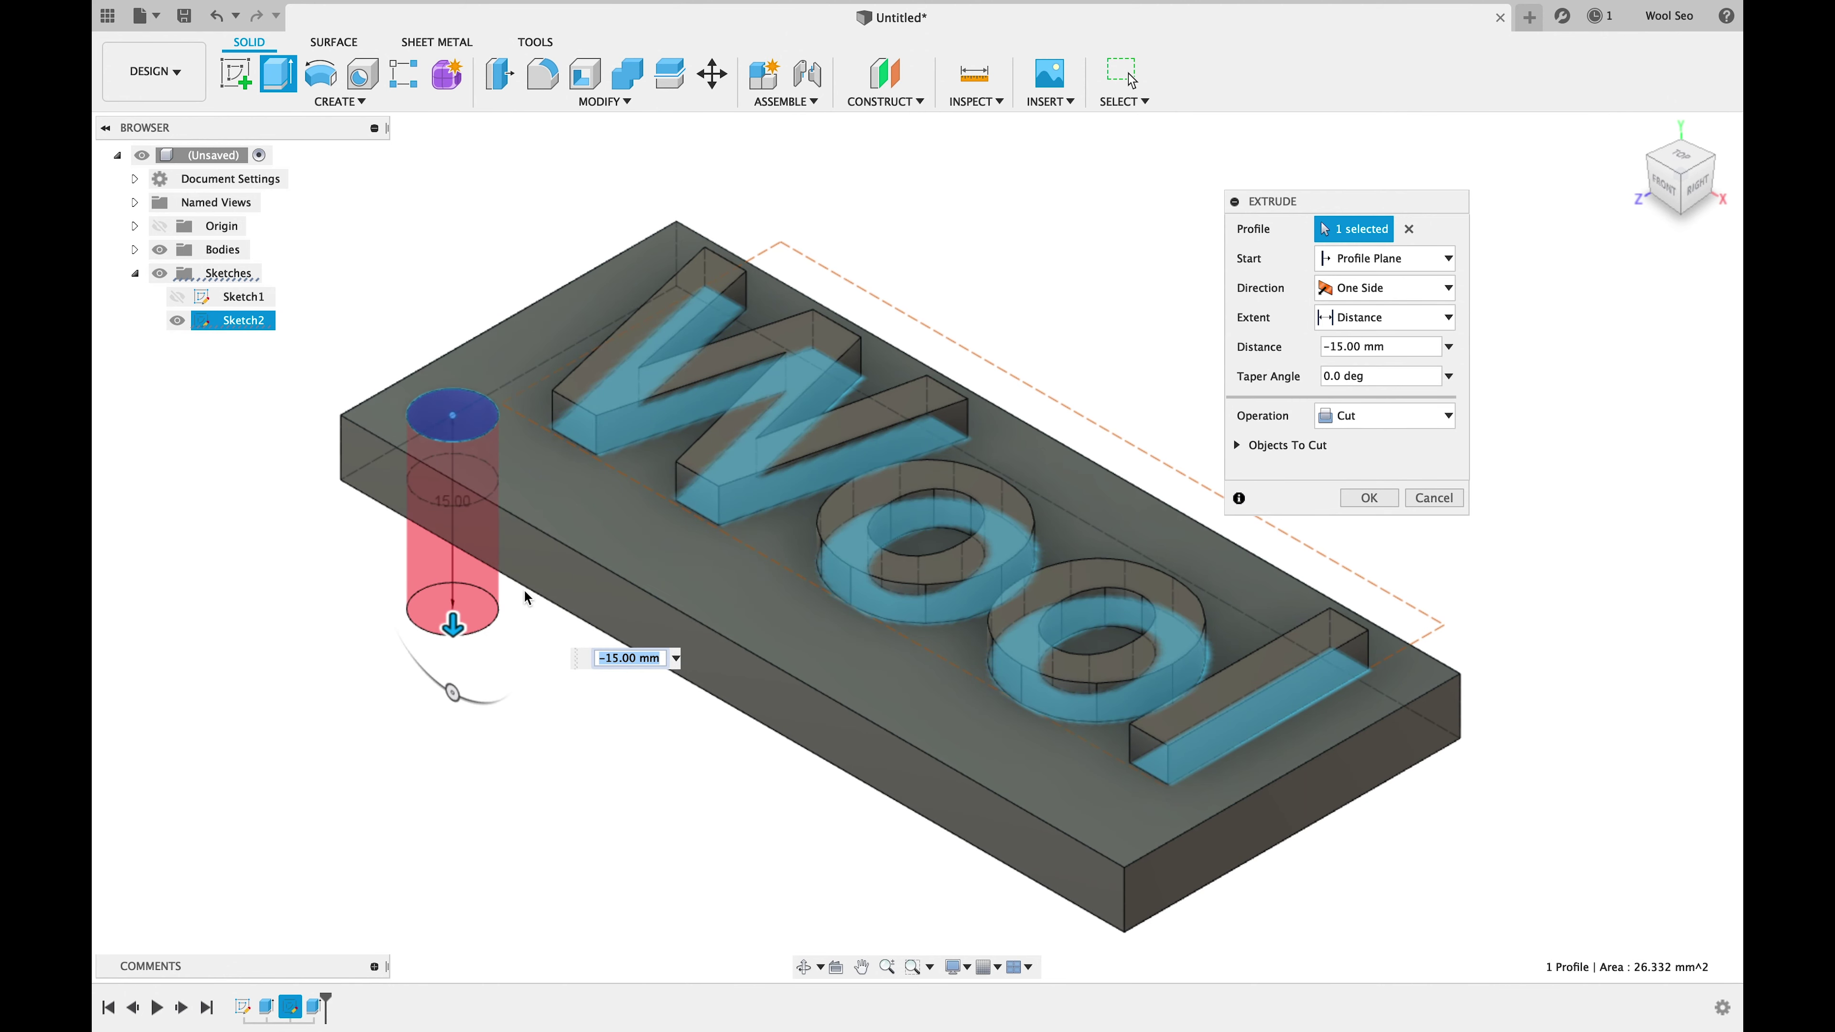
pyautogui.click(1376, 502)
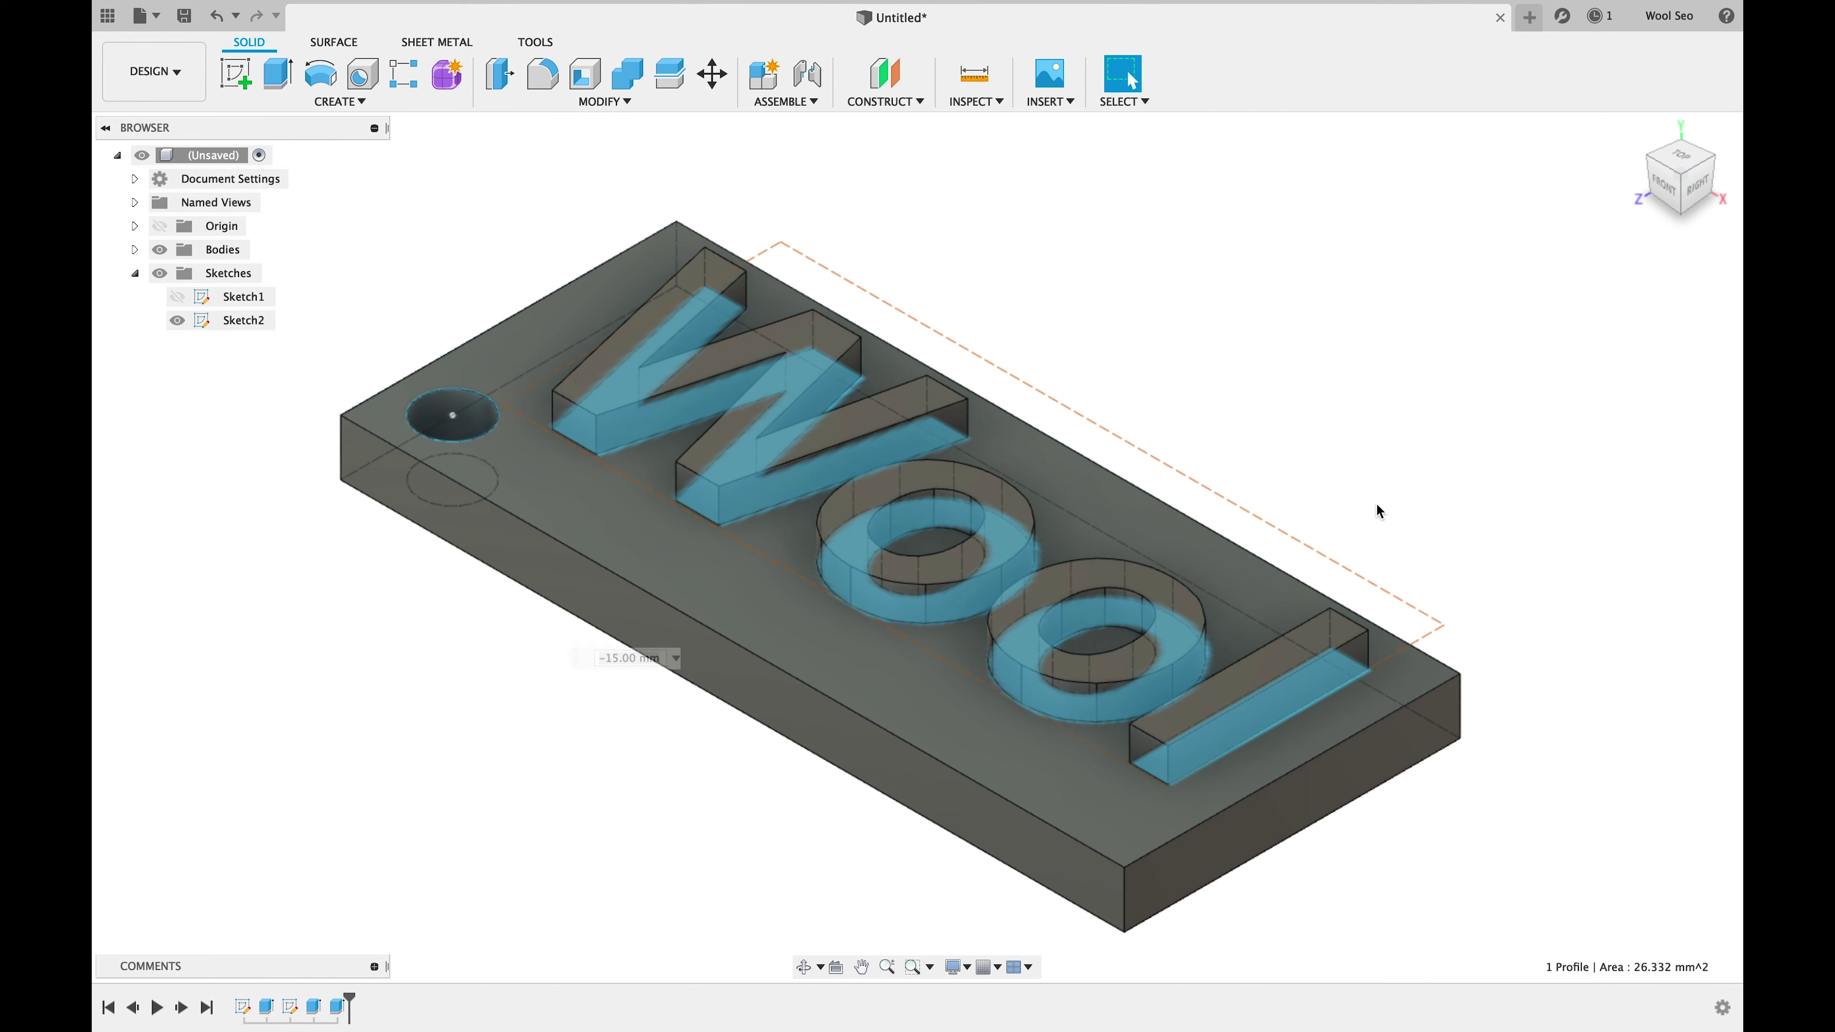
# Step: Zoom and pan in close to the front right corner of the tag's base
pyautogui.keyDown('shift'); pyautogui.moveTo(1262, 399); pyautogui.dragTo(1131, 79, button='middle'); pyautogui.keyUp('shift')
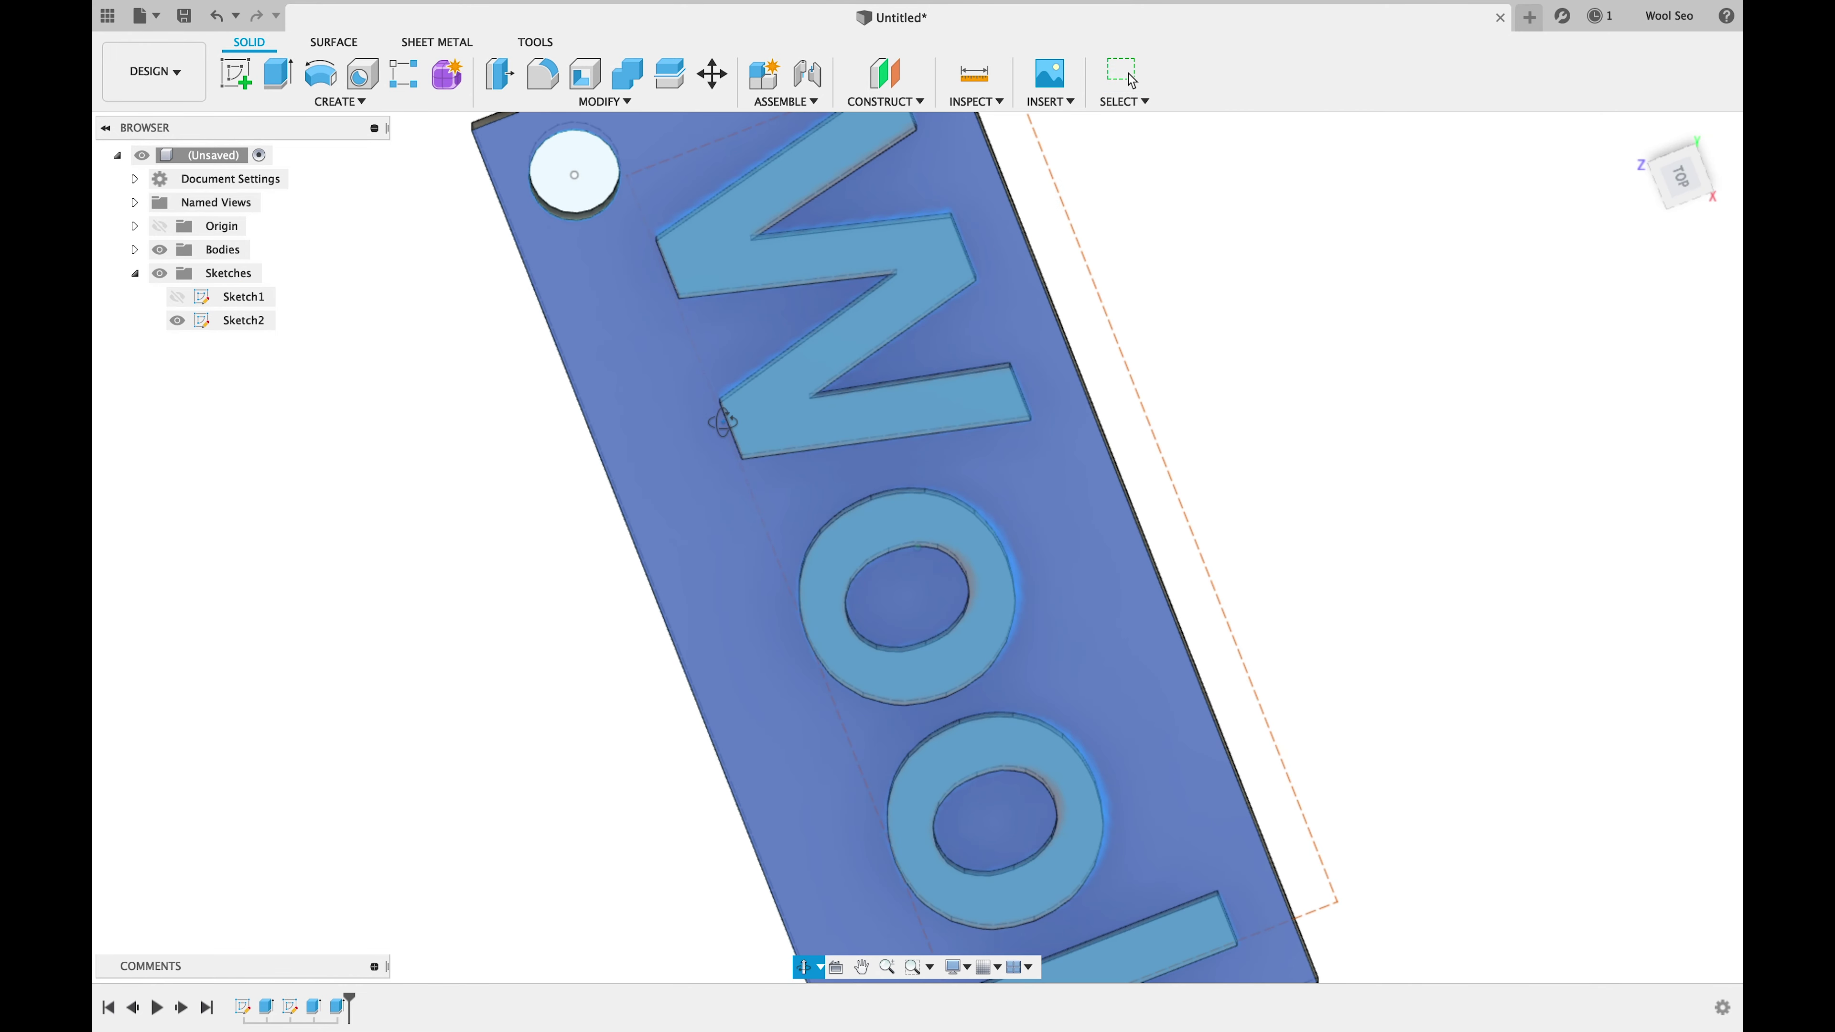
pyautogui.press('Escape')
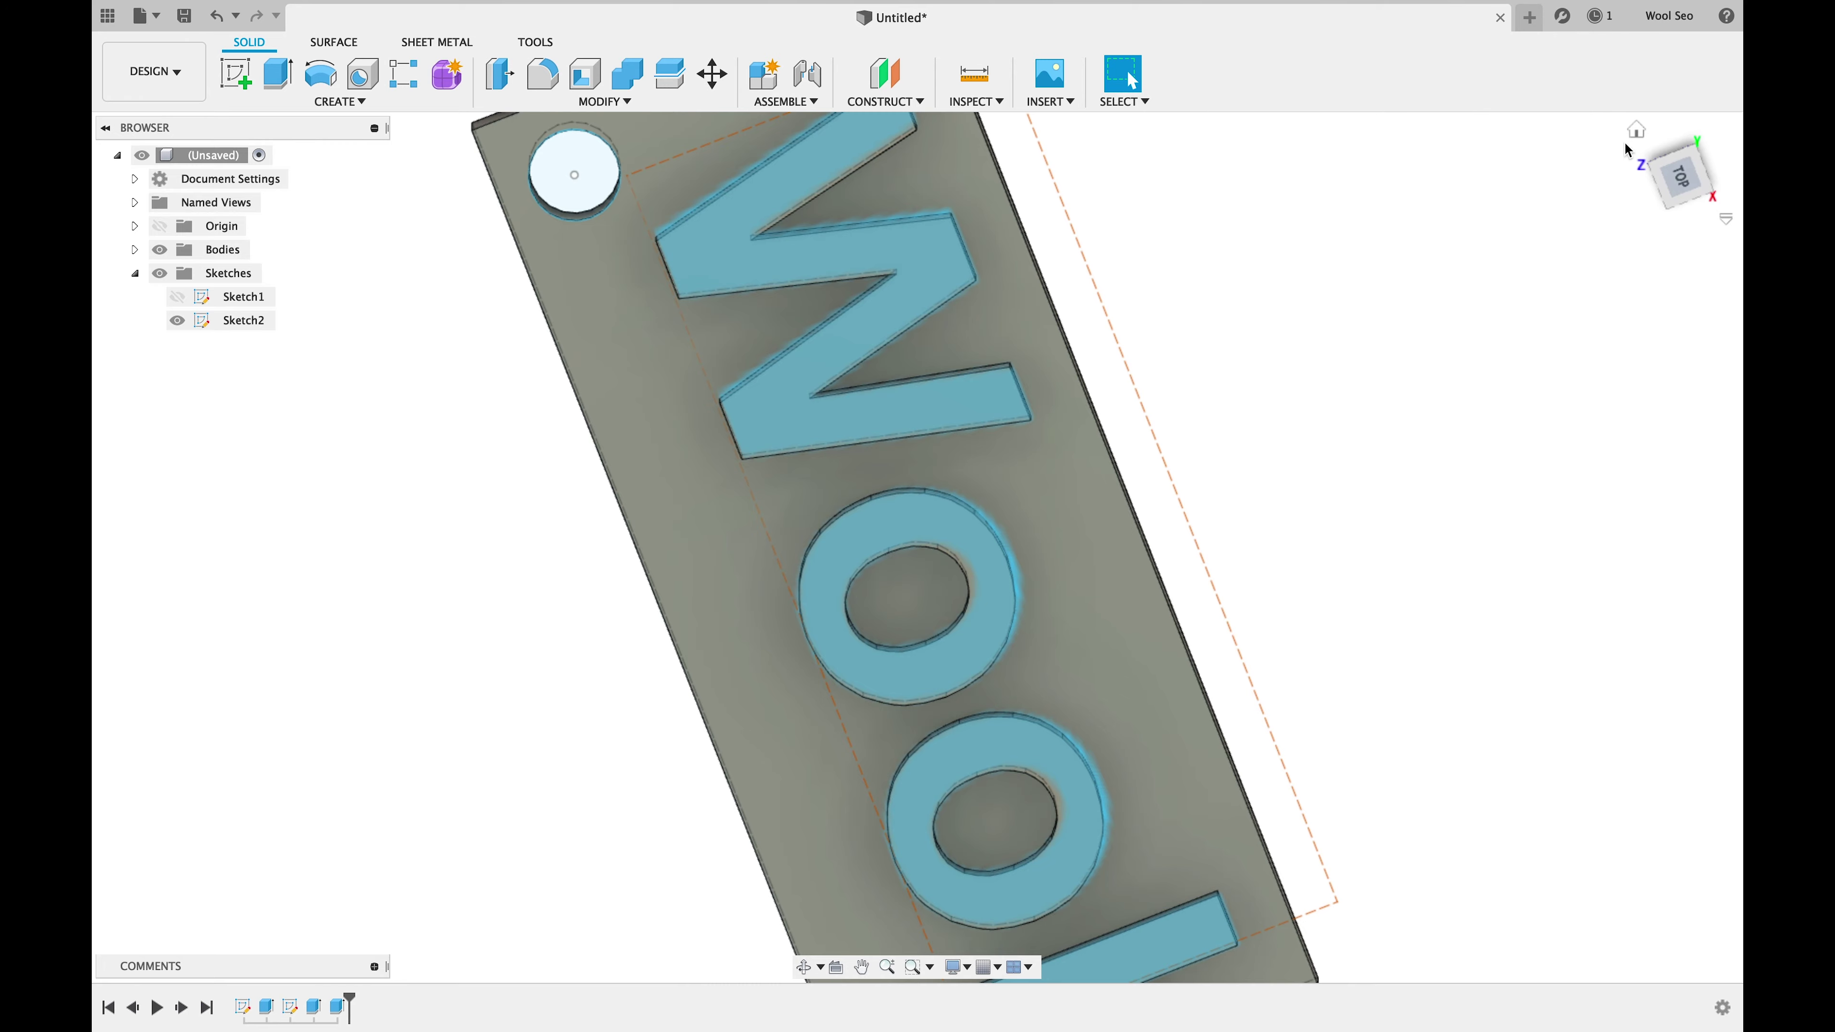
pyautogui.click(1636, 132)
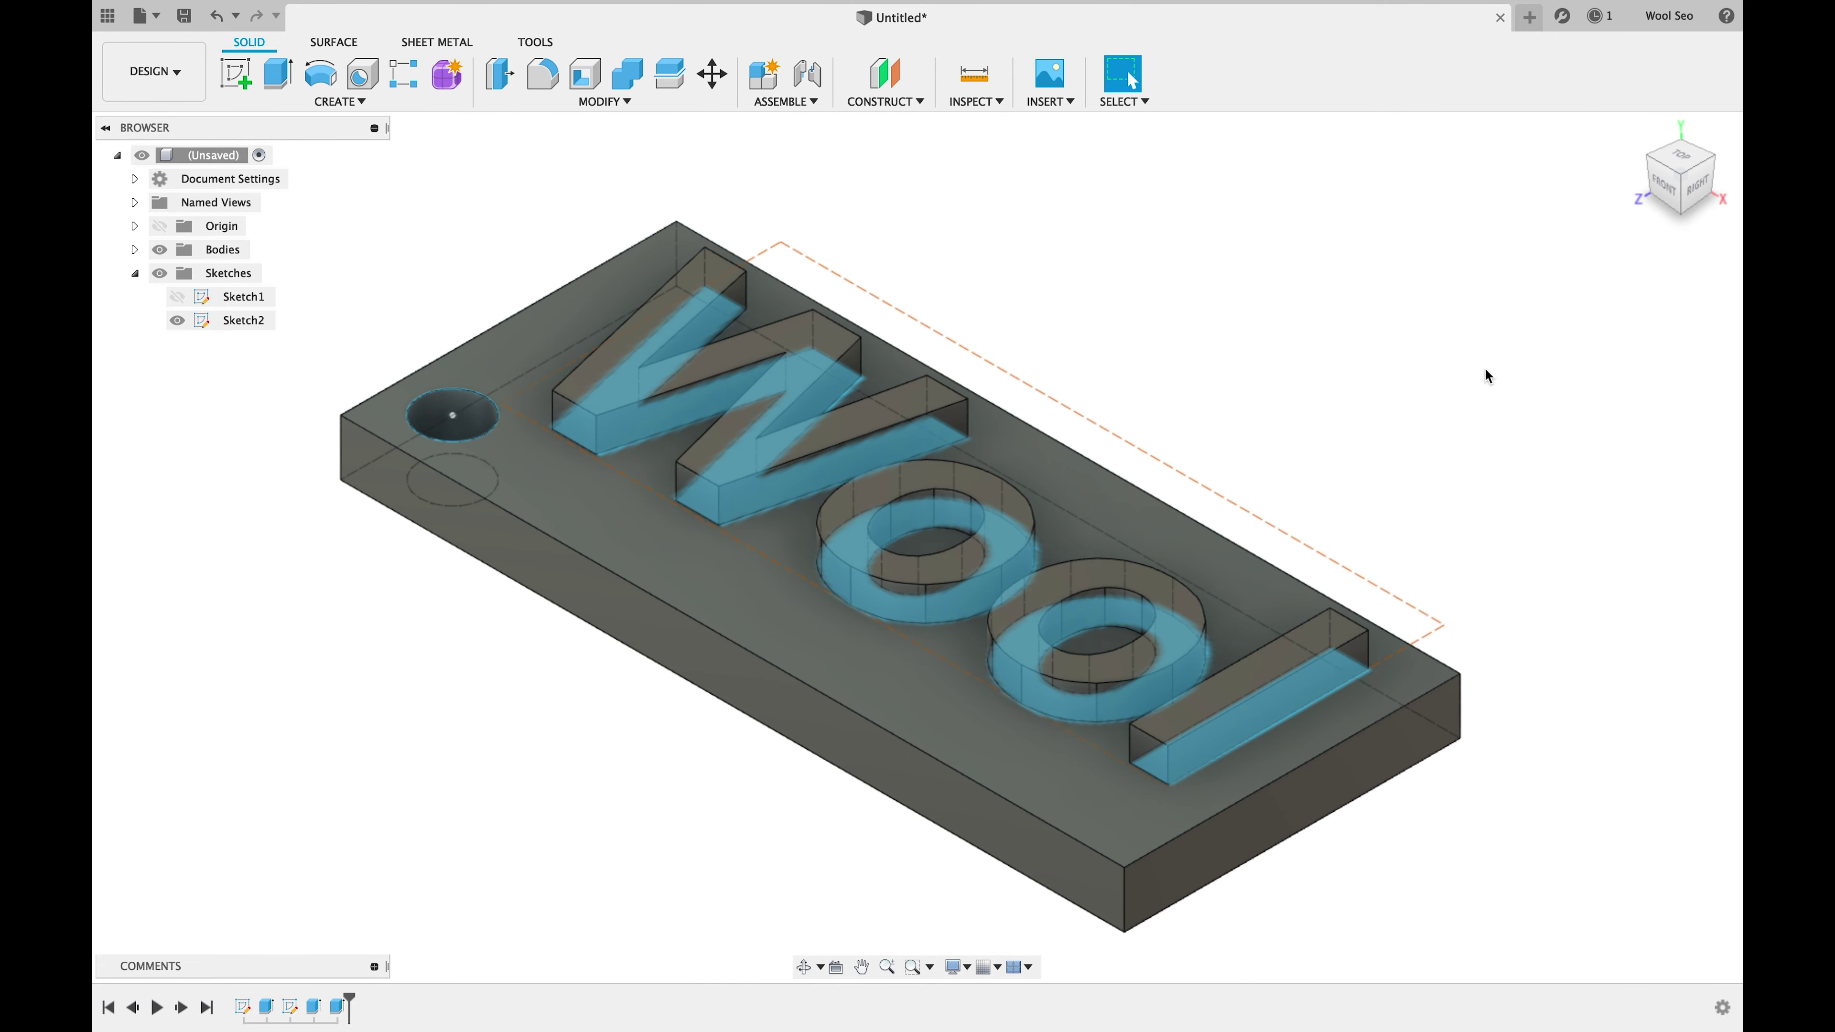
pyautogui.scroll(2, 1445, 513)
pyautogui.scroll(5, 1344, 383)
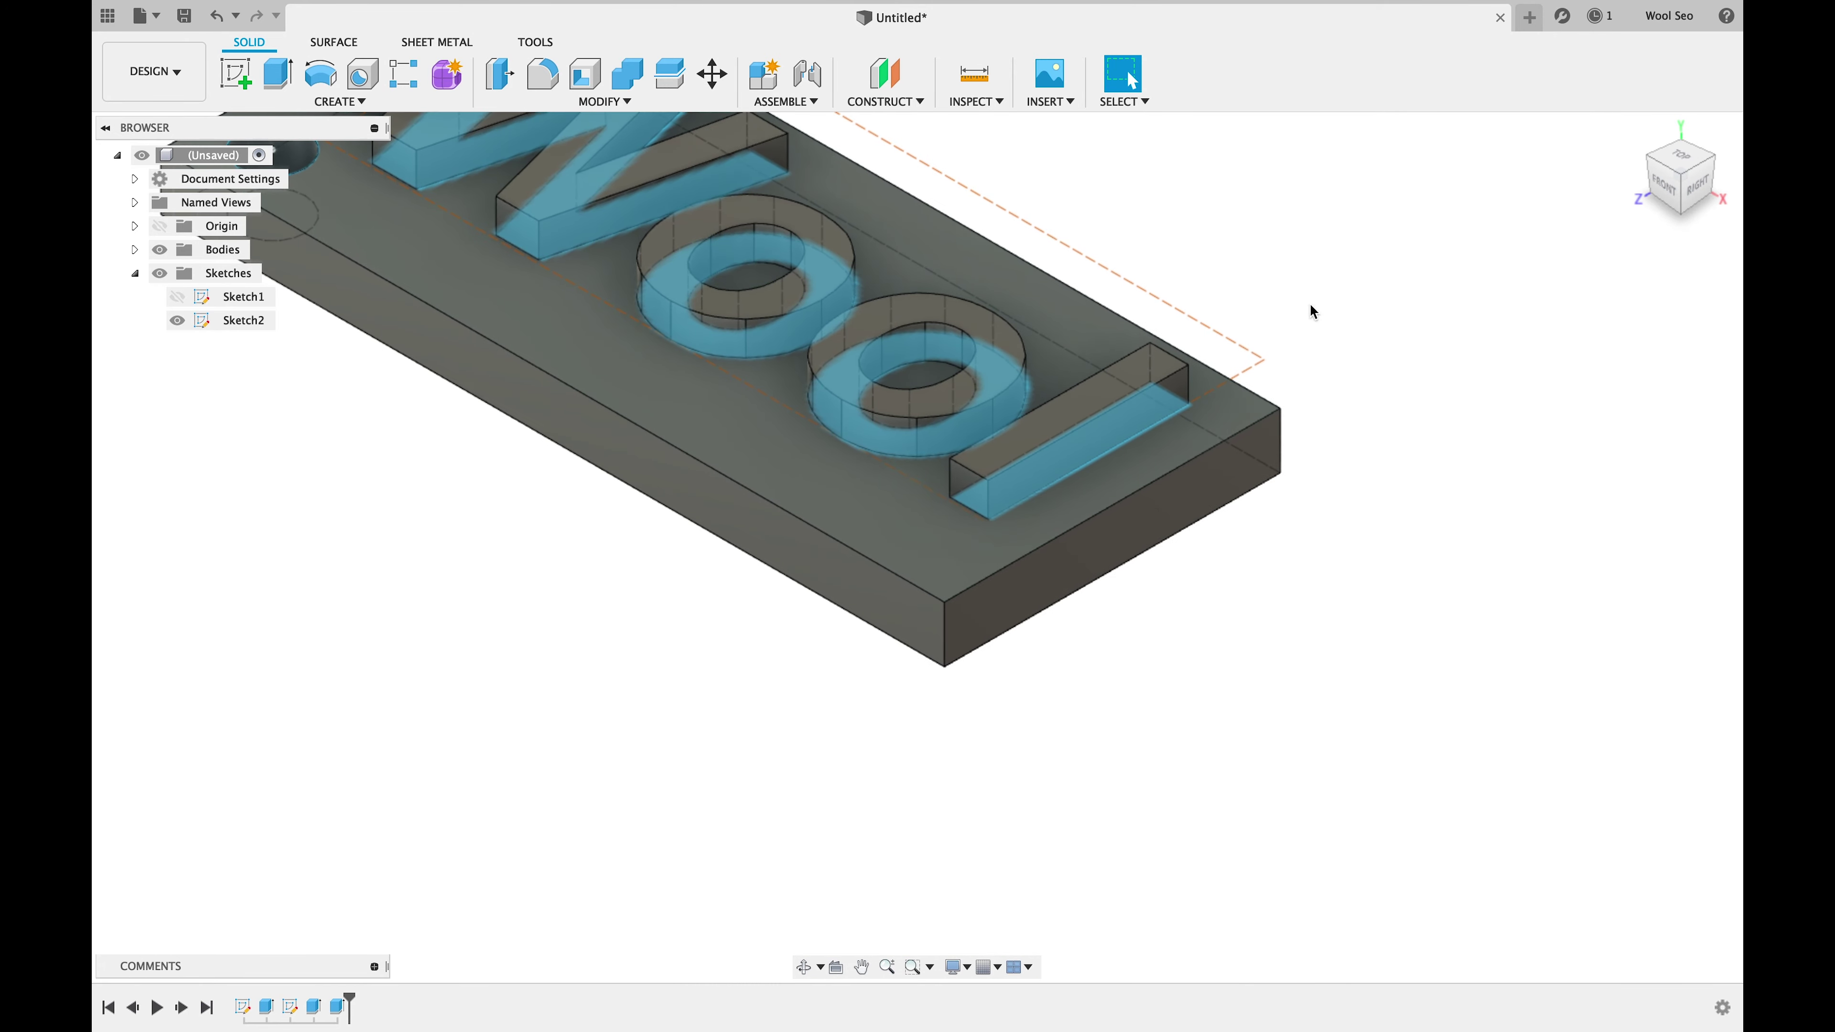
pyautogui.scroll(5, 1293, 368)
pyautogui.scroll(1, 1285, 428)
pyautogui.moveTo(873, 439); pyautogui.dragTo(1046, 296, button='middle')
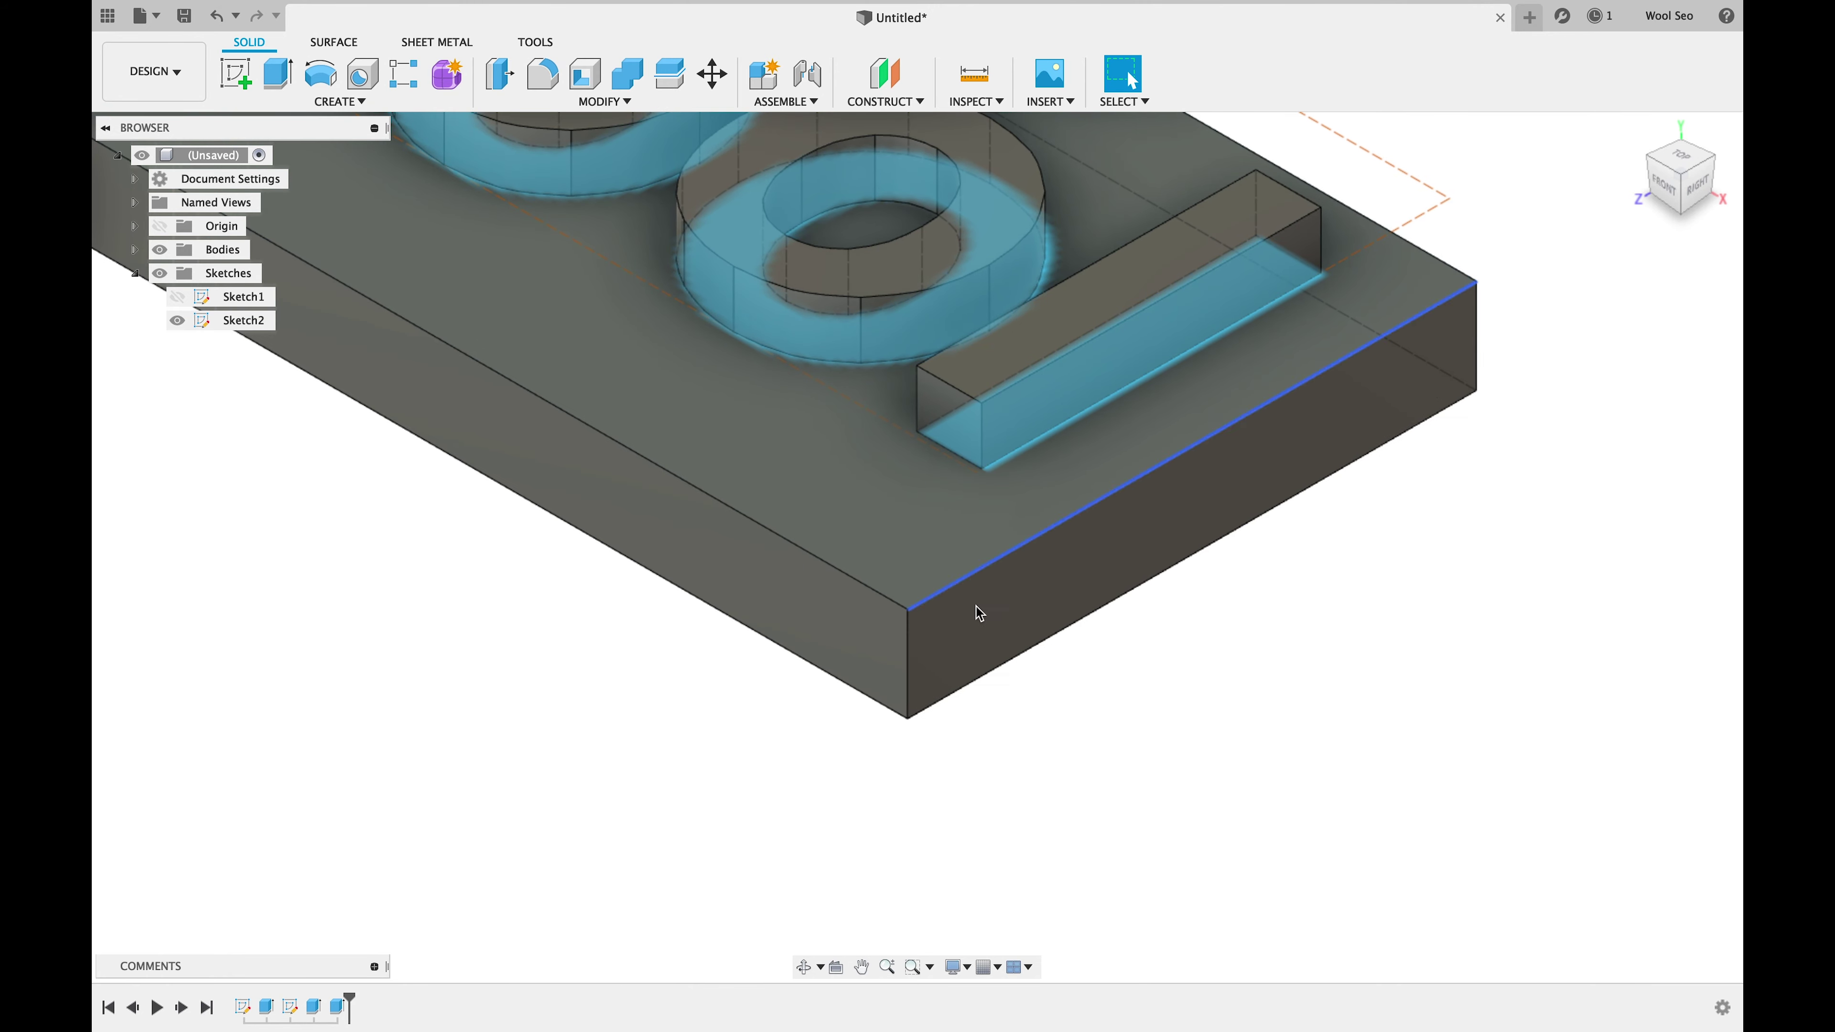
pyautogui.scroll(2, 1190, 677)
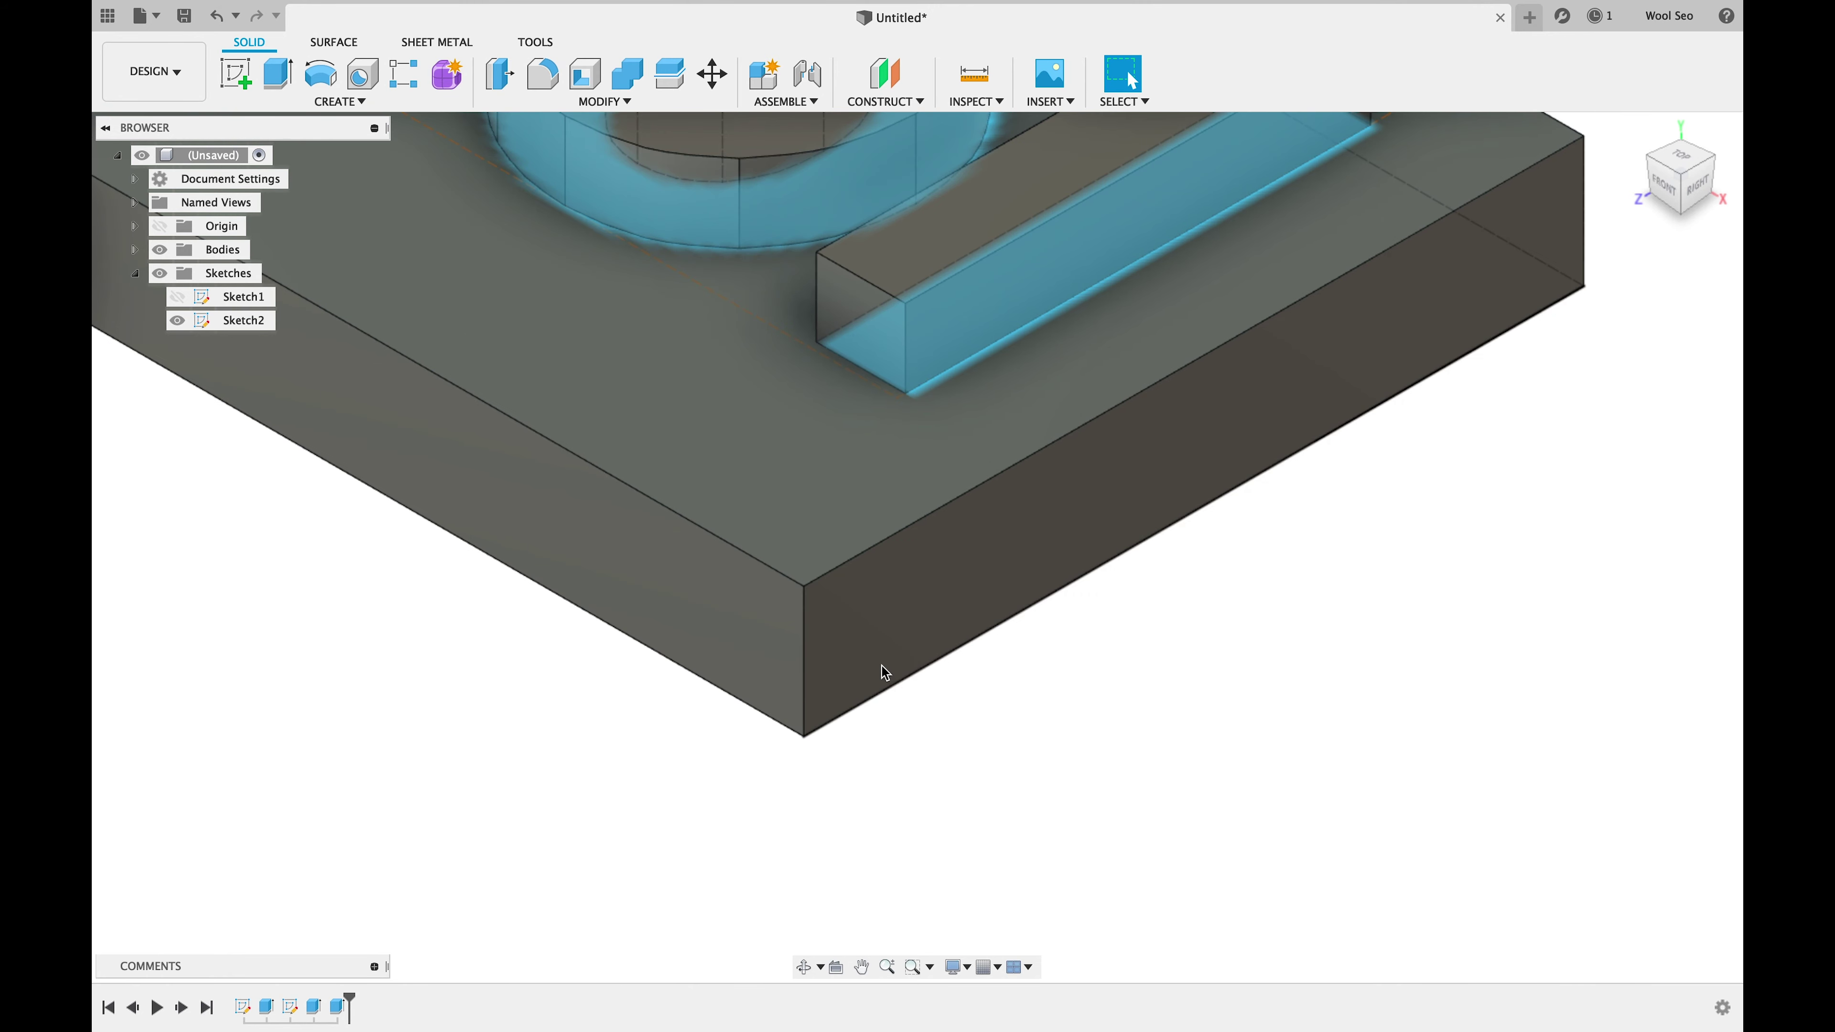
# Step: Test-select the vertical corner edge (5.00 mm) and end face (150 mm²), then clear the selection
pyautogui.click(805, 664)
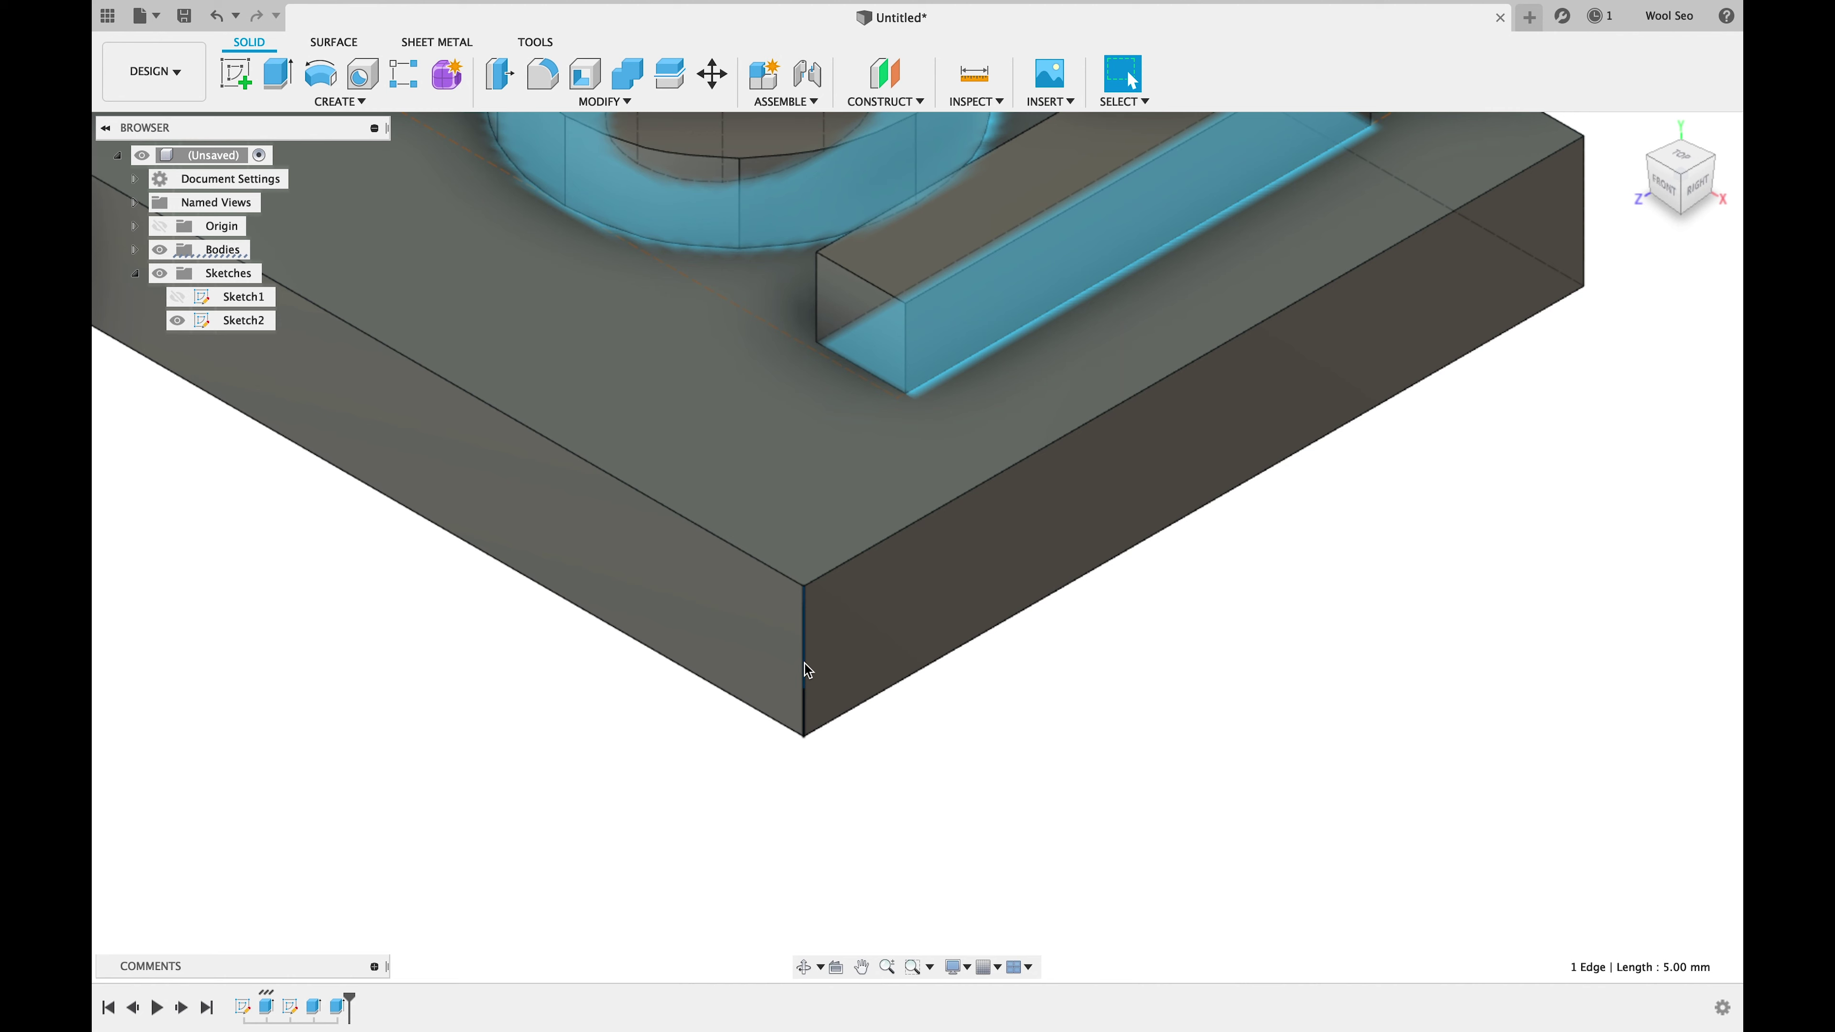
pyautogui.click(1233, 746)
pyautogui.click(803, 657)
pyautogui.click(972, 740)
pyautogui.click(848, 655)
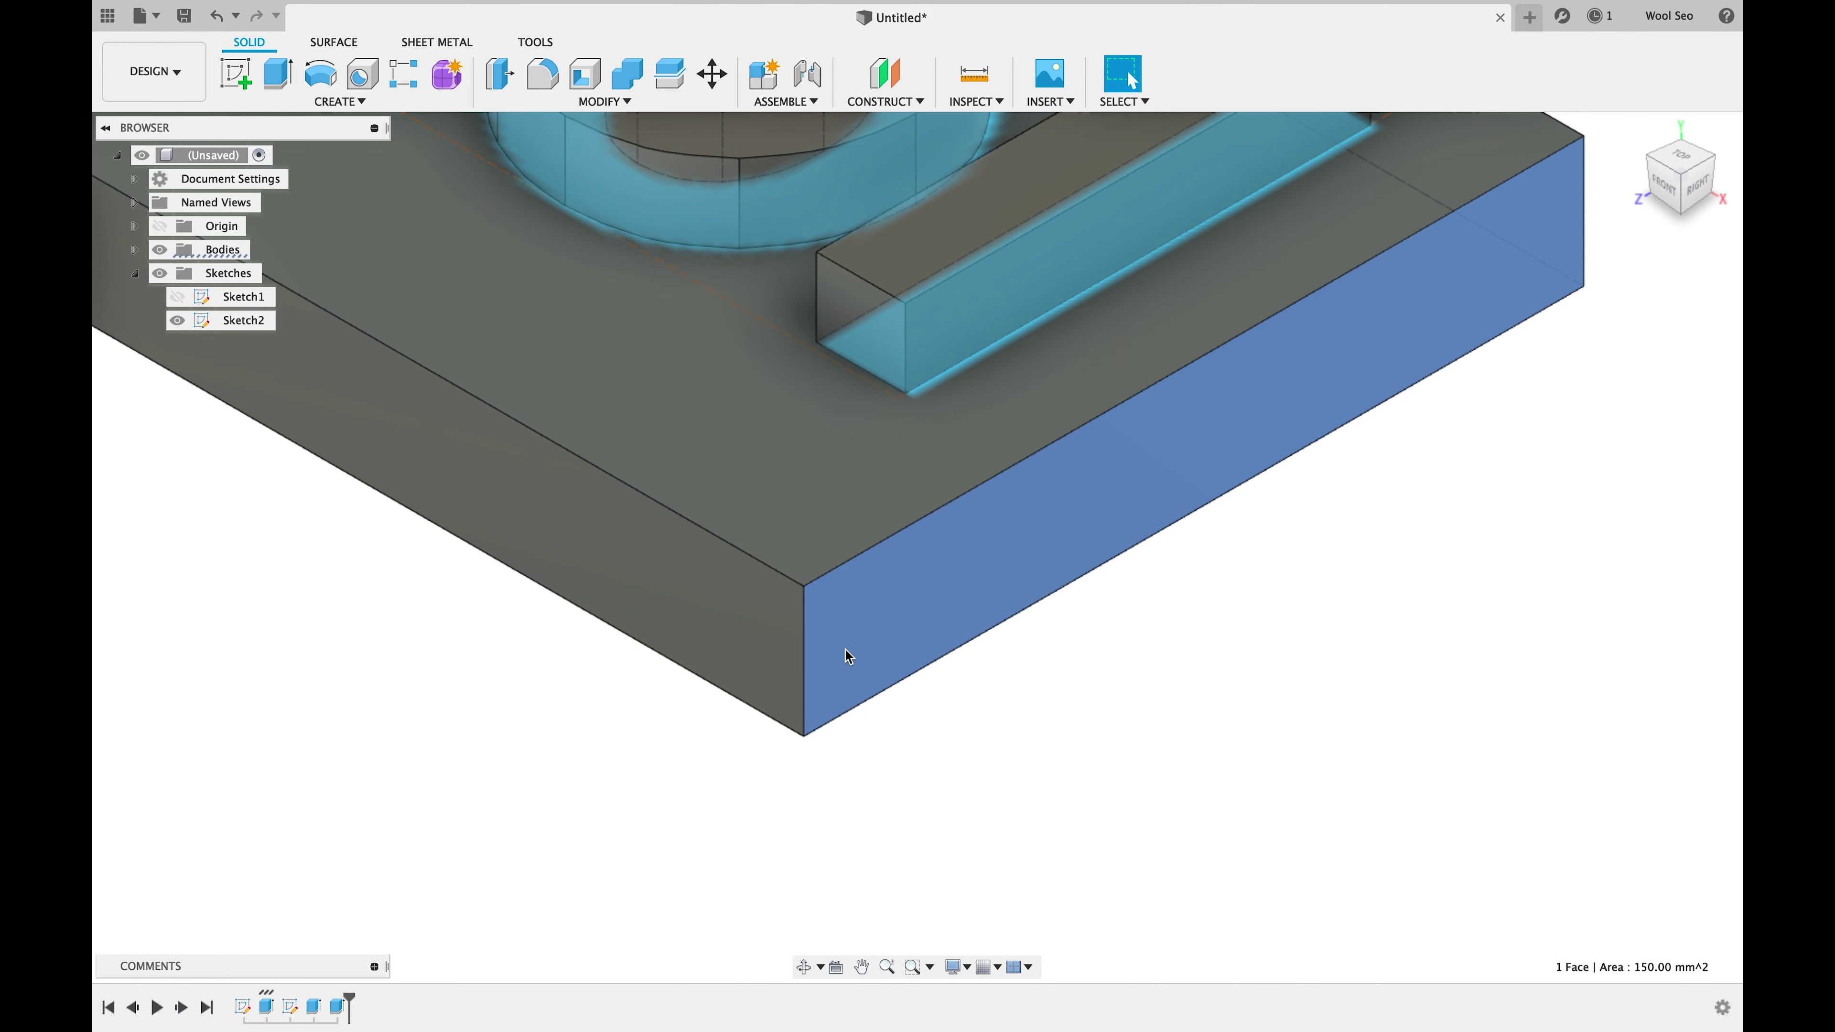
pyautogui.click(805, 655)
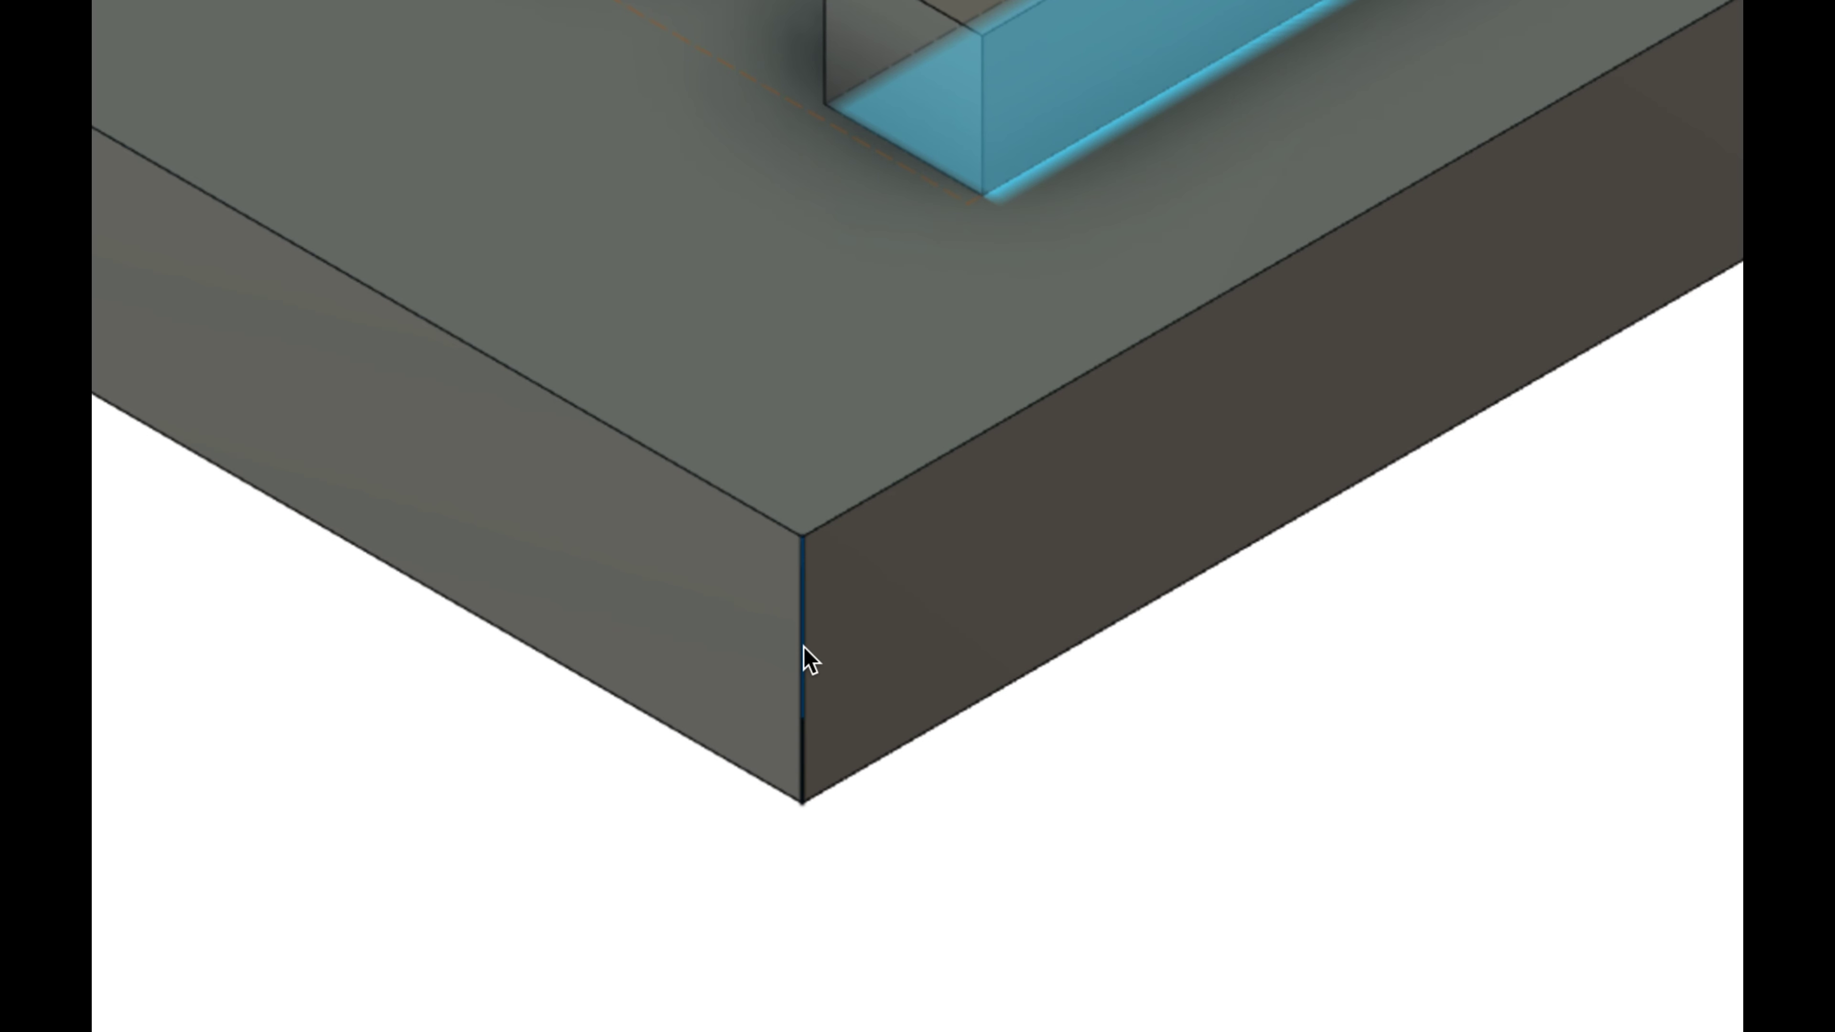
pyautogui.click(863, 804)
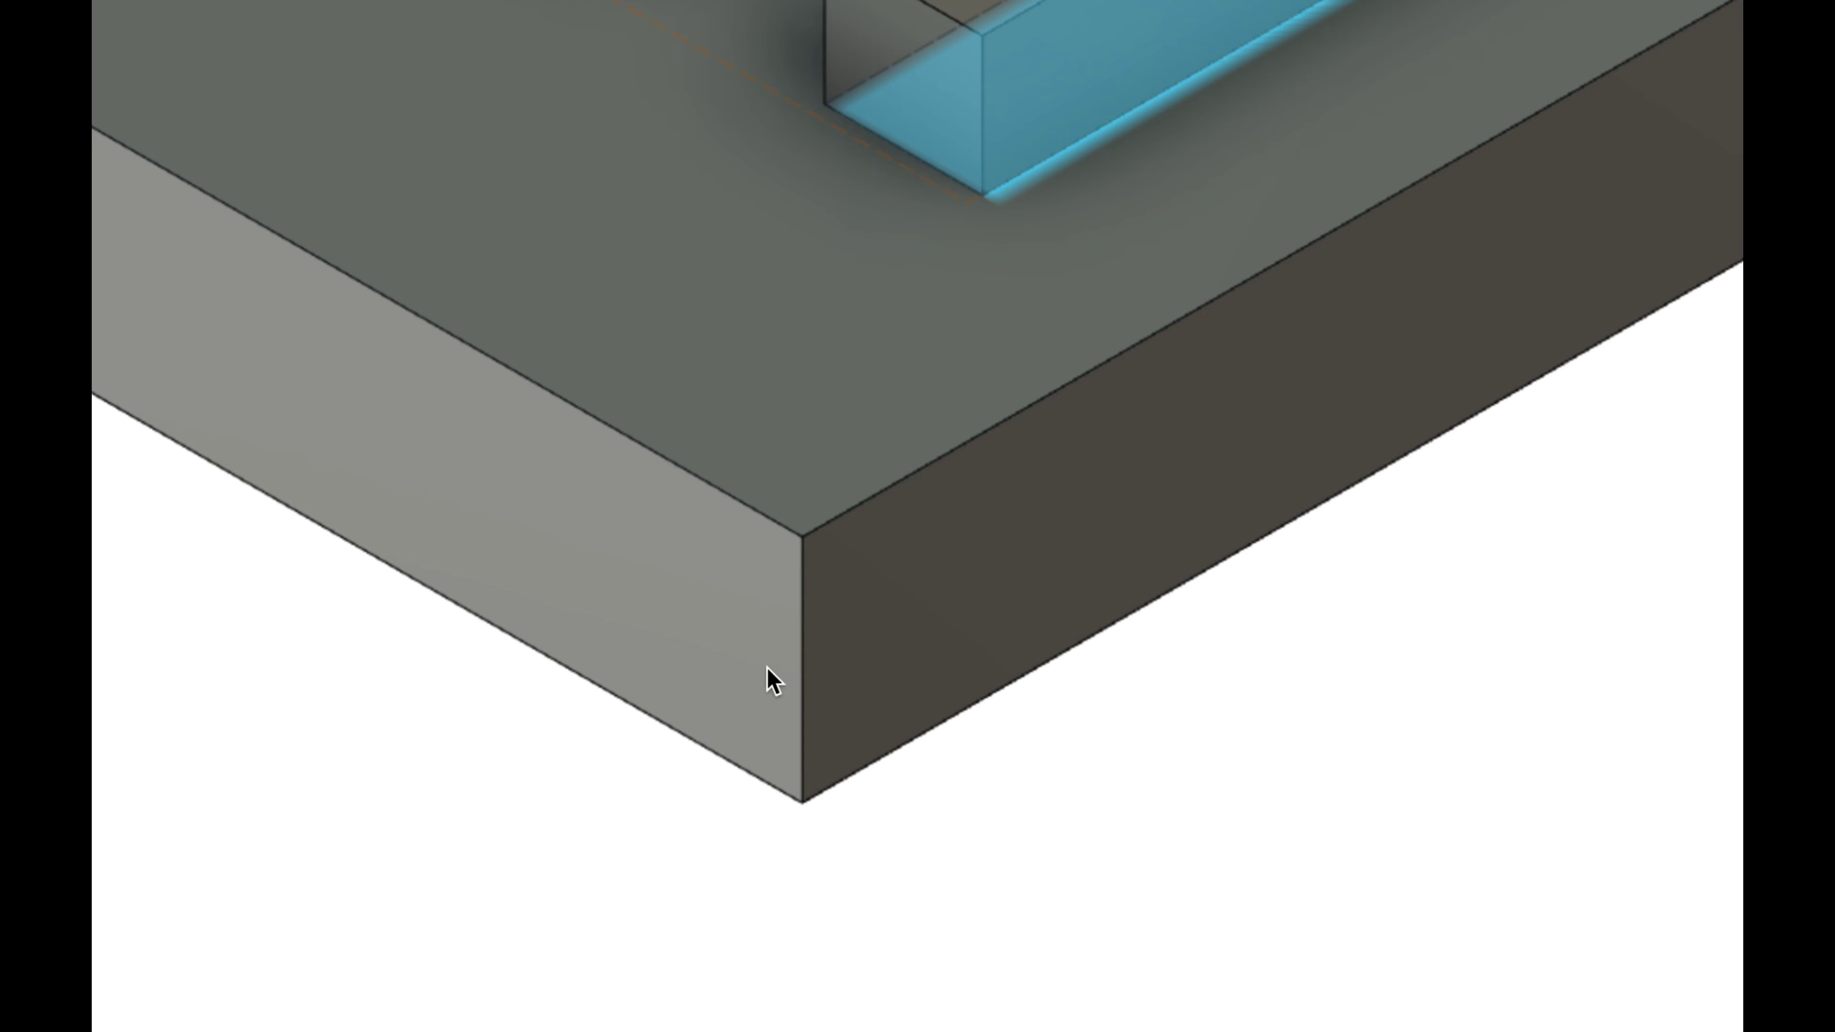
# Step: Fillet the selected vertical corner edge of the base with a 4 mm radius
pyautogui.click(804, 585)
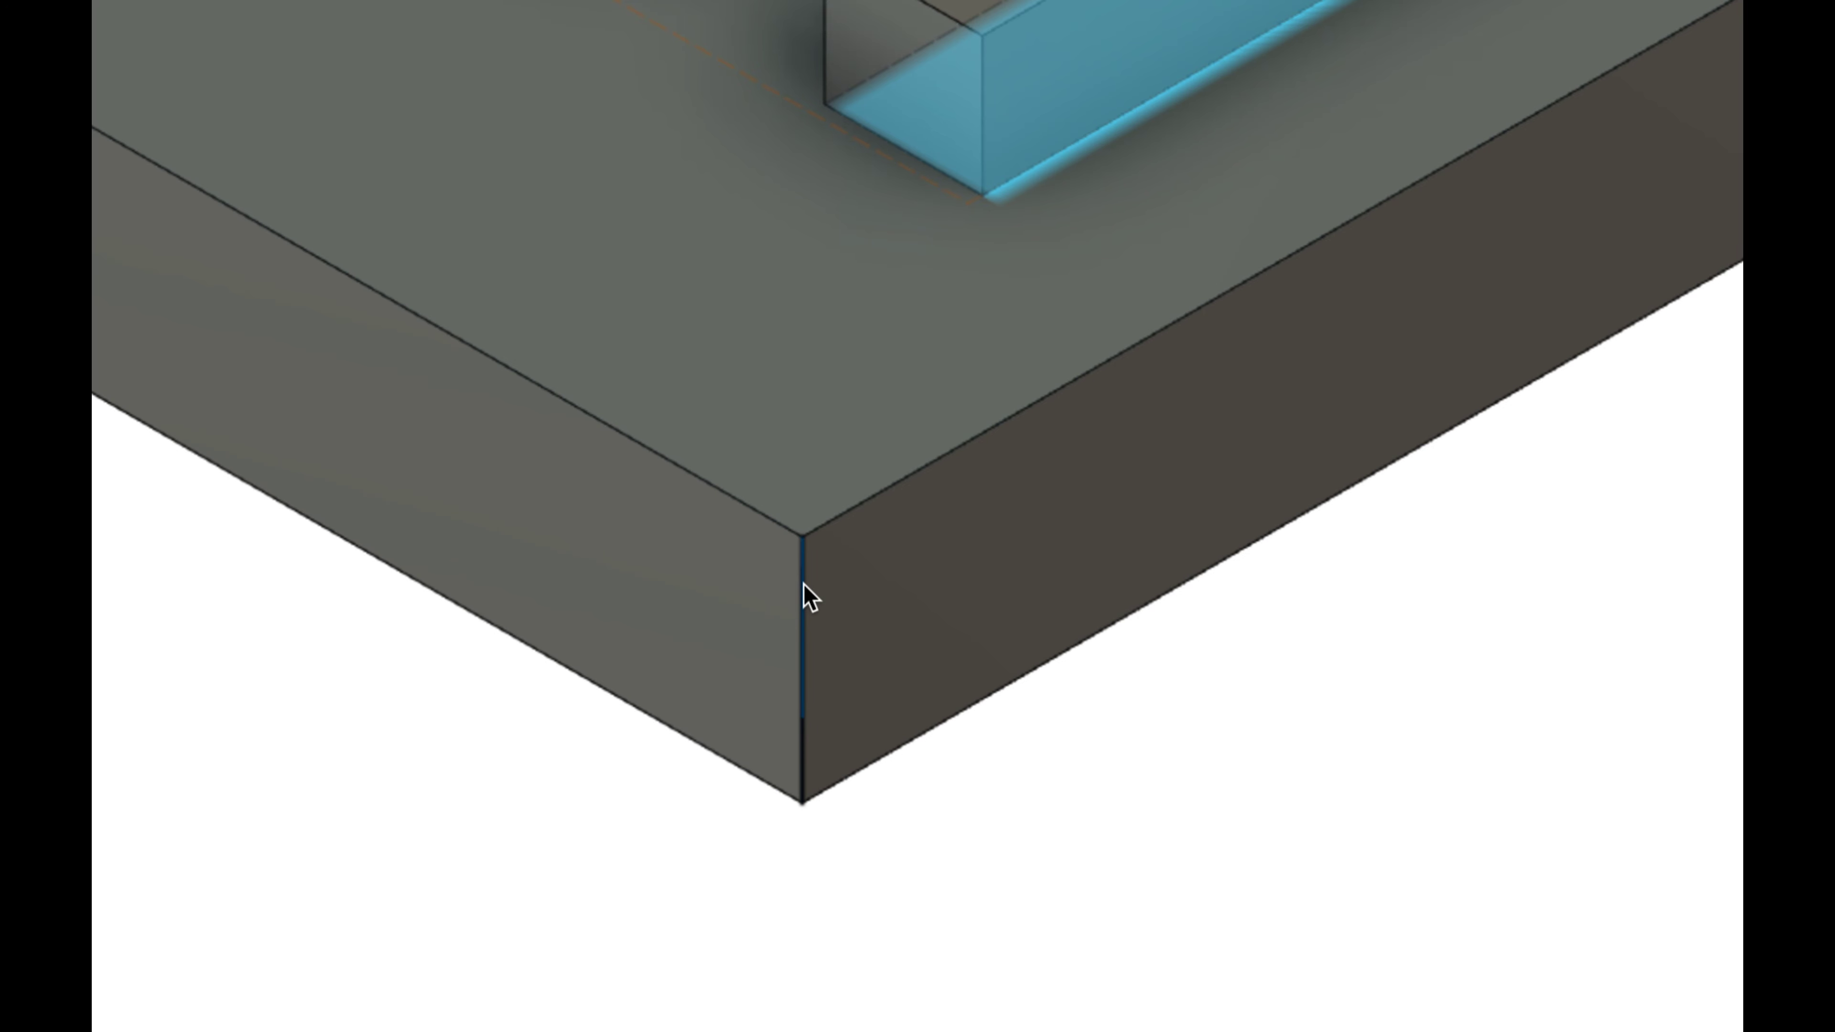
pyautogui.rightClick(803, 586)
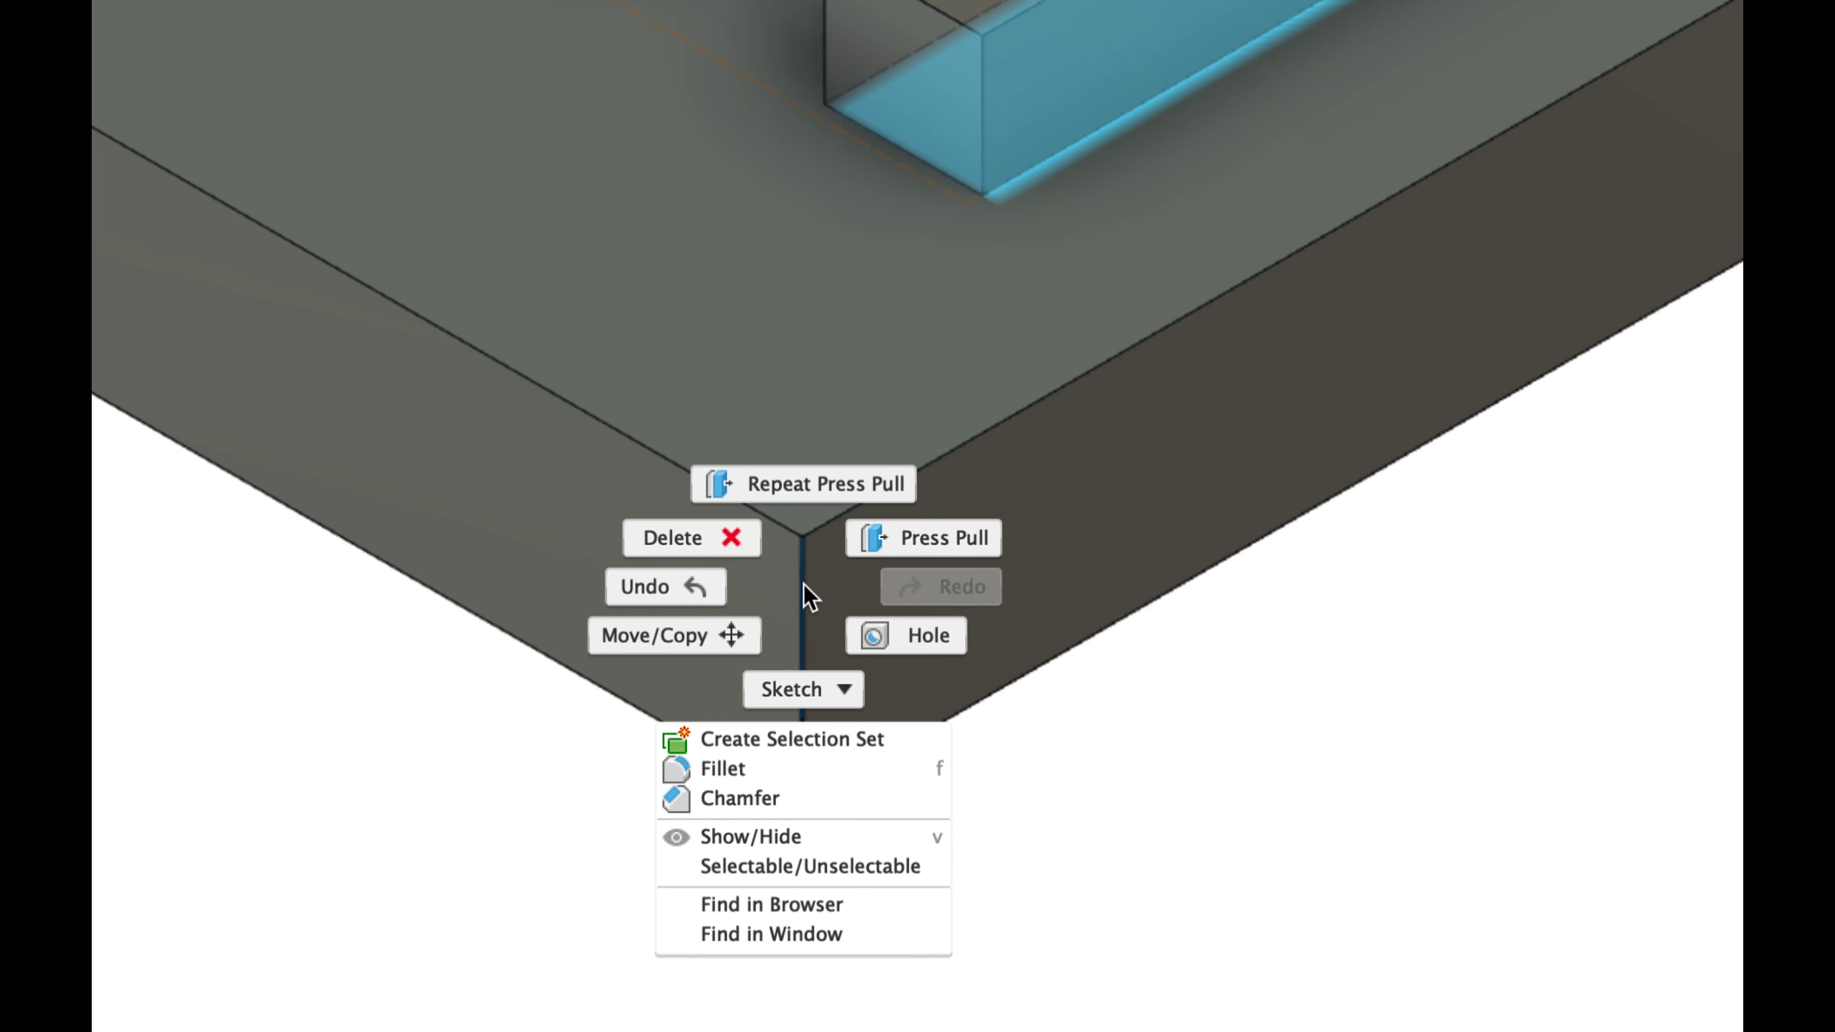
pyautogui.click(810, 772)
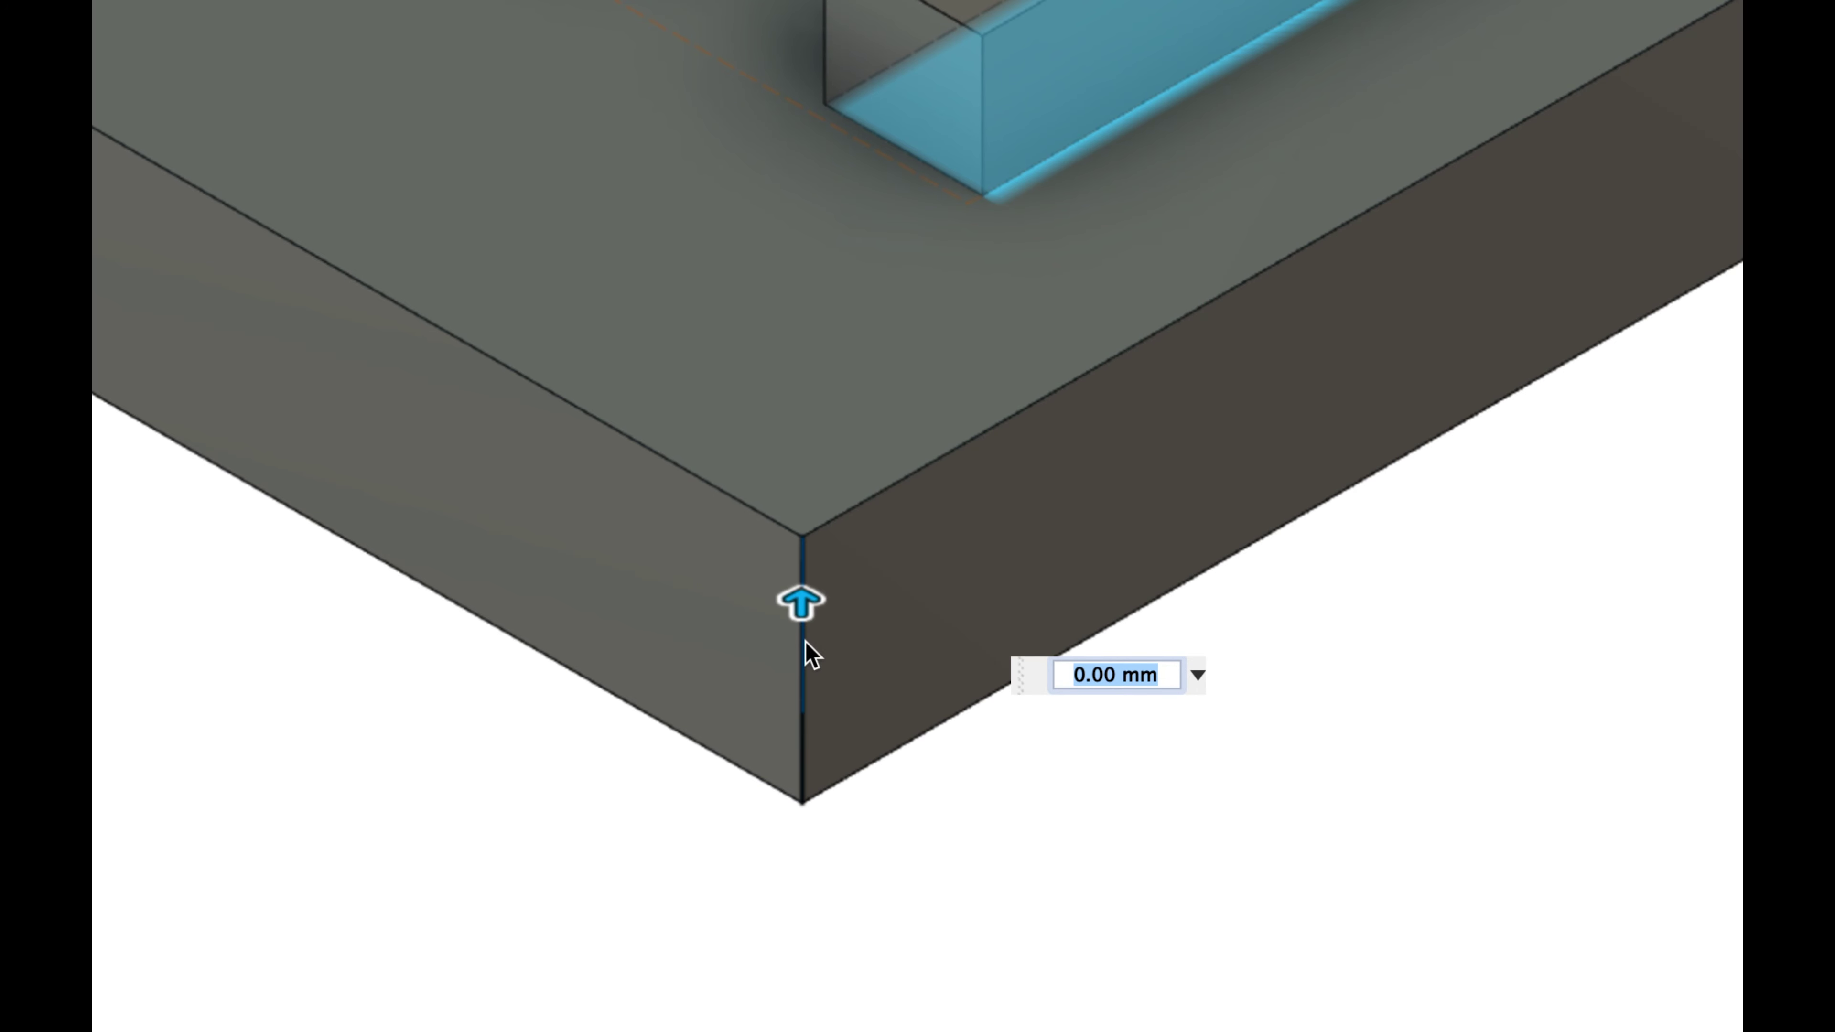
pyautogui.moveTo(804, 616); pyautogui.dragTo(831, 560)
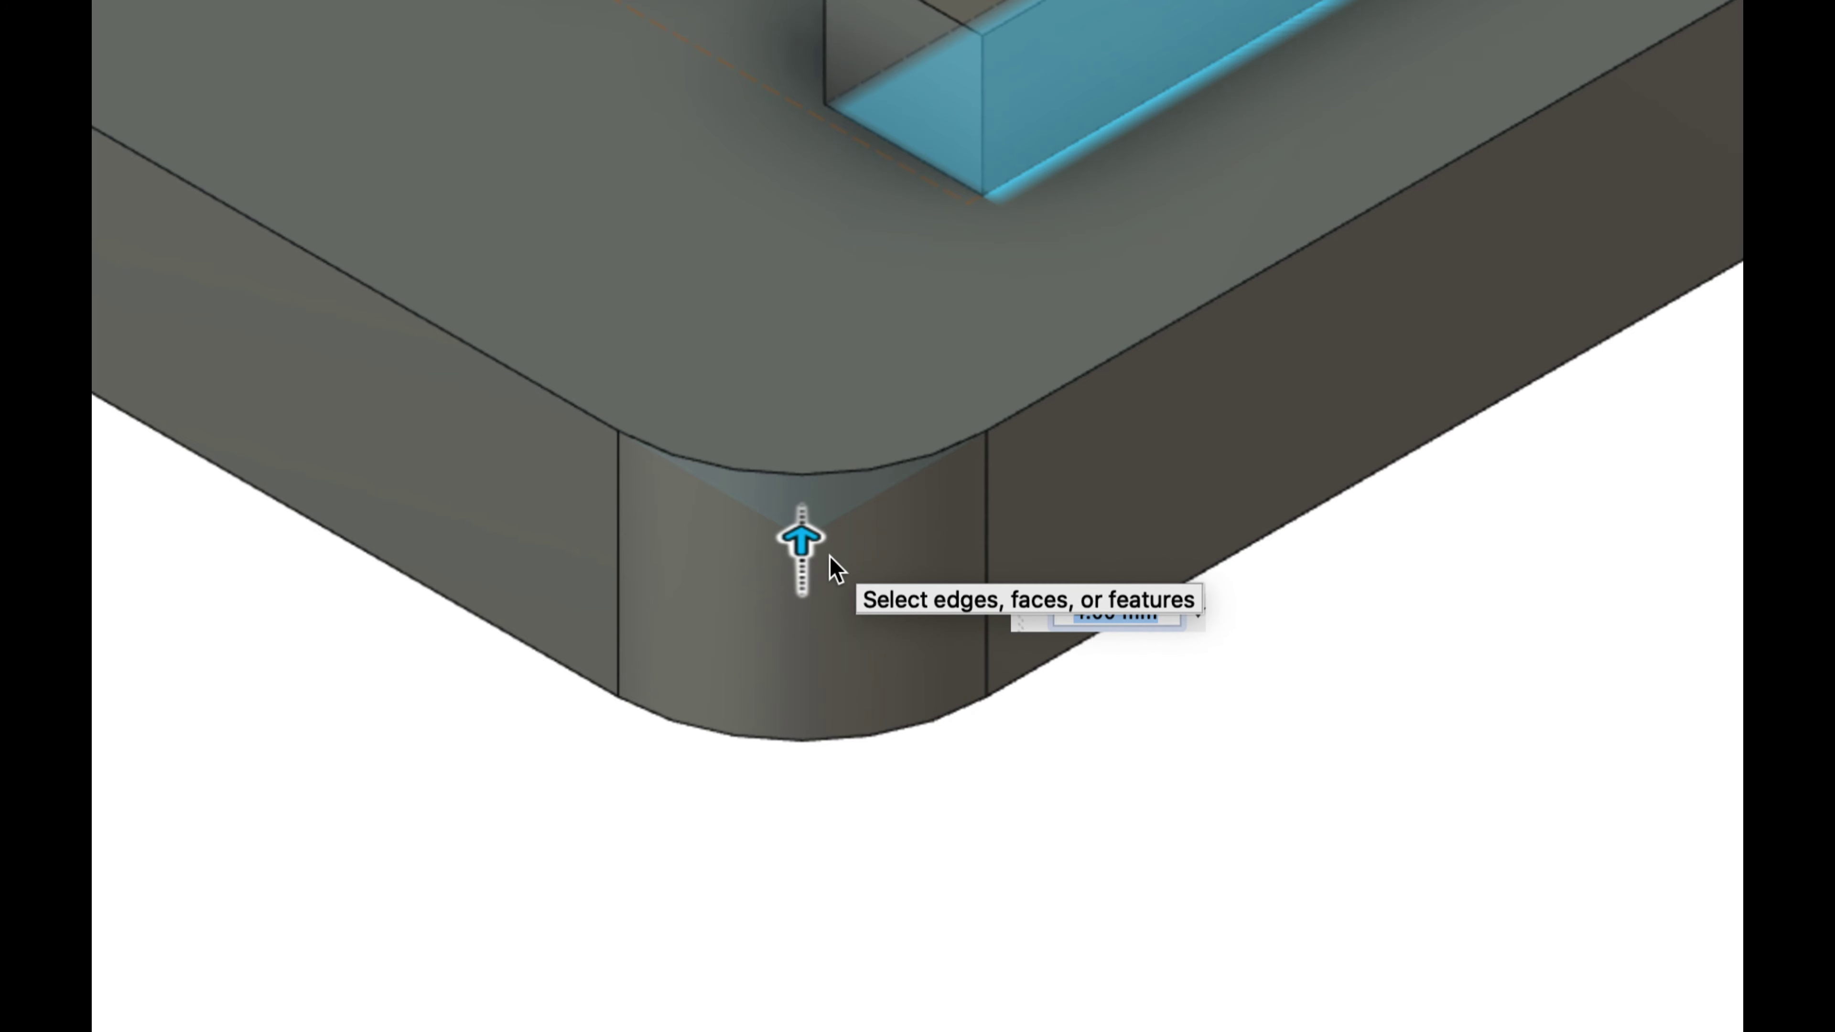
pyautogui.press('Return')
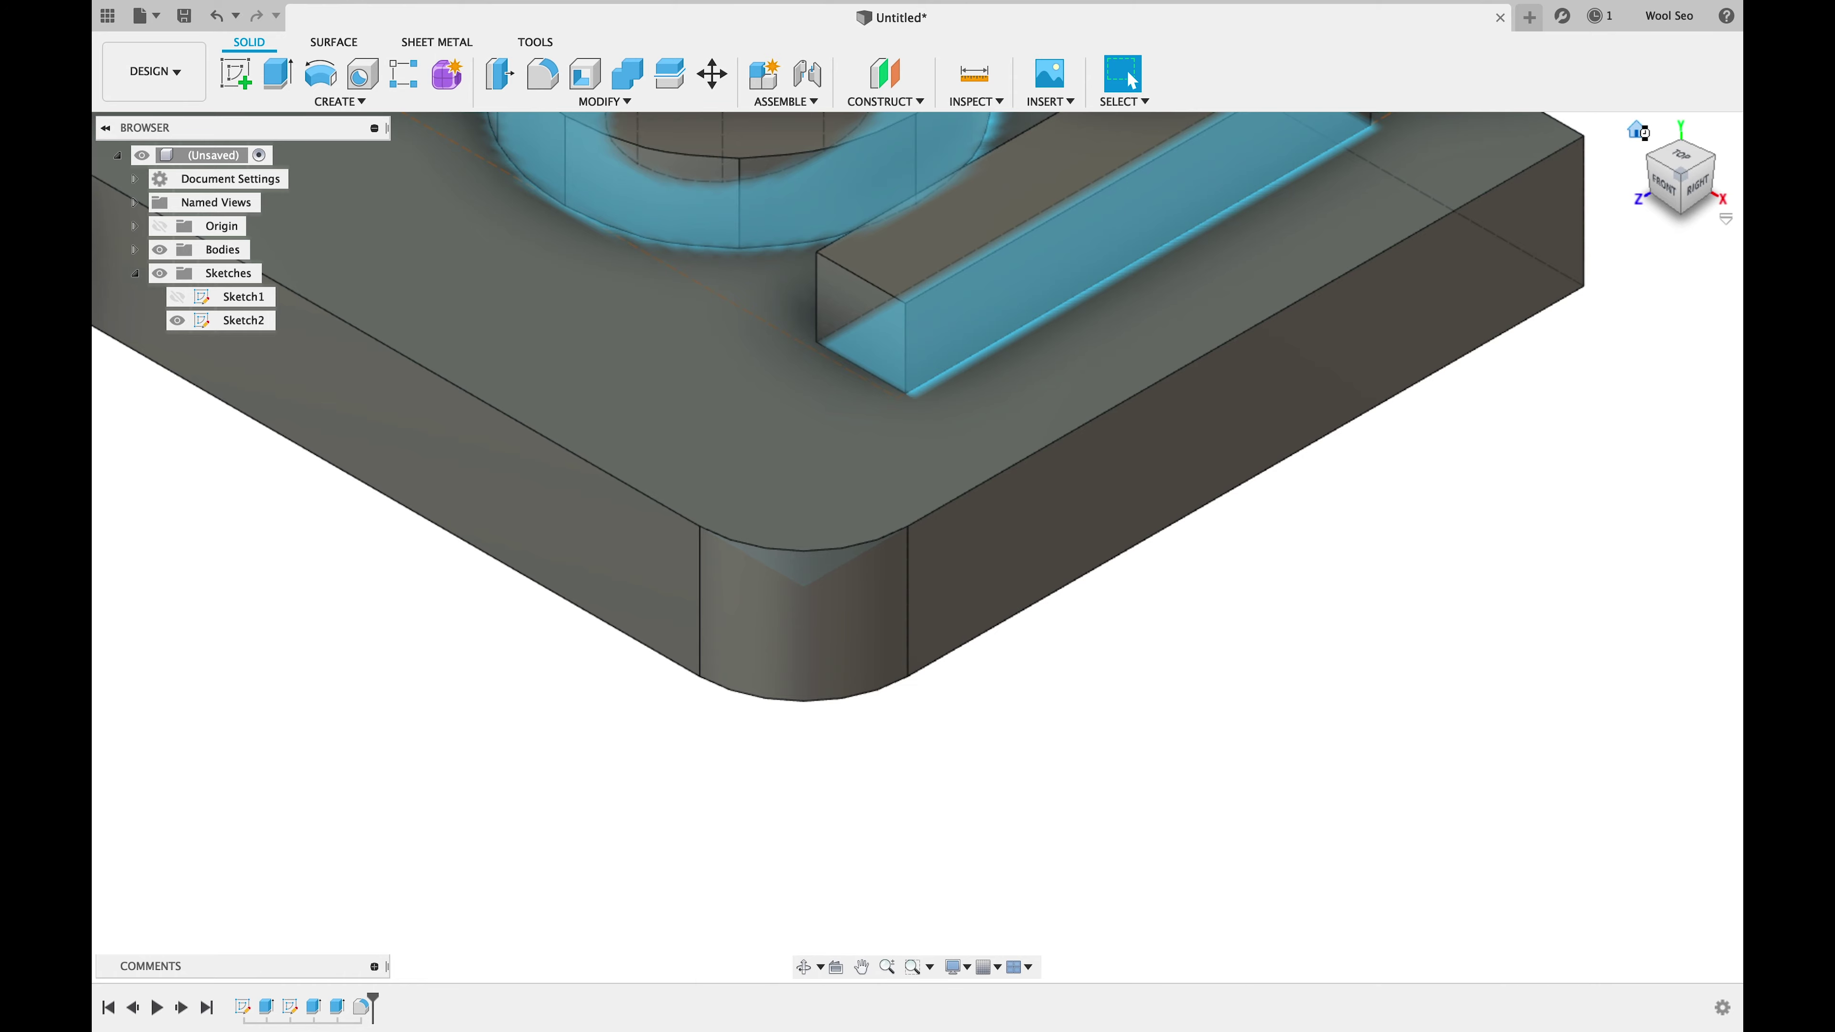
# Step: Return to the Home view and orbit to a more top-down angle
pyautogui.click(1637, 130)
pyautogui.press('F4')
pyautogui.moveTo(1143, 307); pyautogui.dragTo(1200, 367)
# Step: Orbit around the plate, select the other three vertical corner edges together, and start a Fillet
pyautogui.press('Escape')
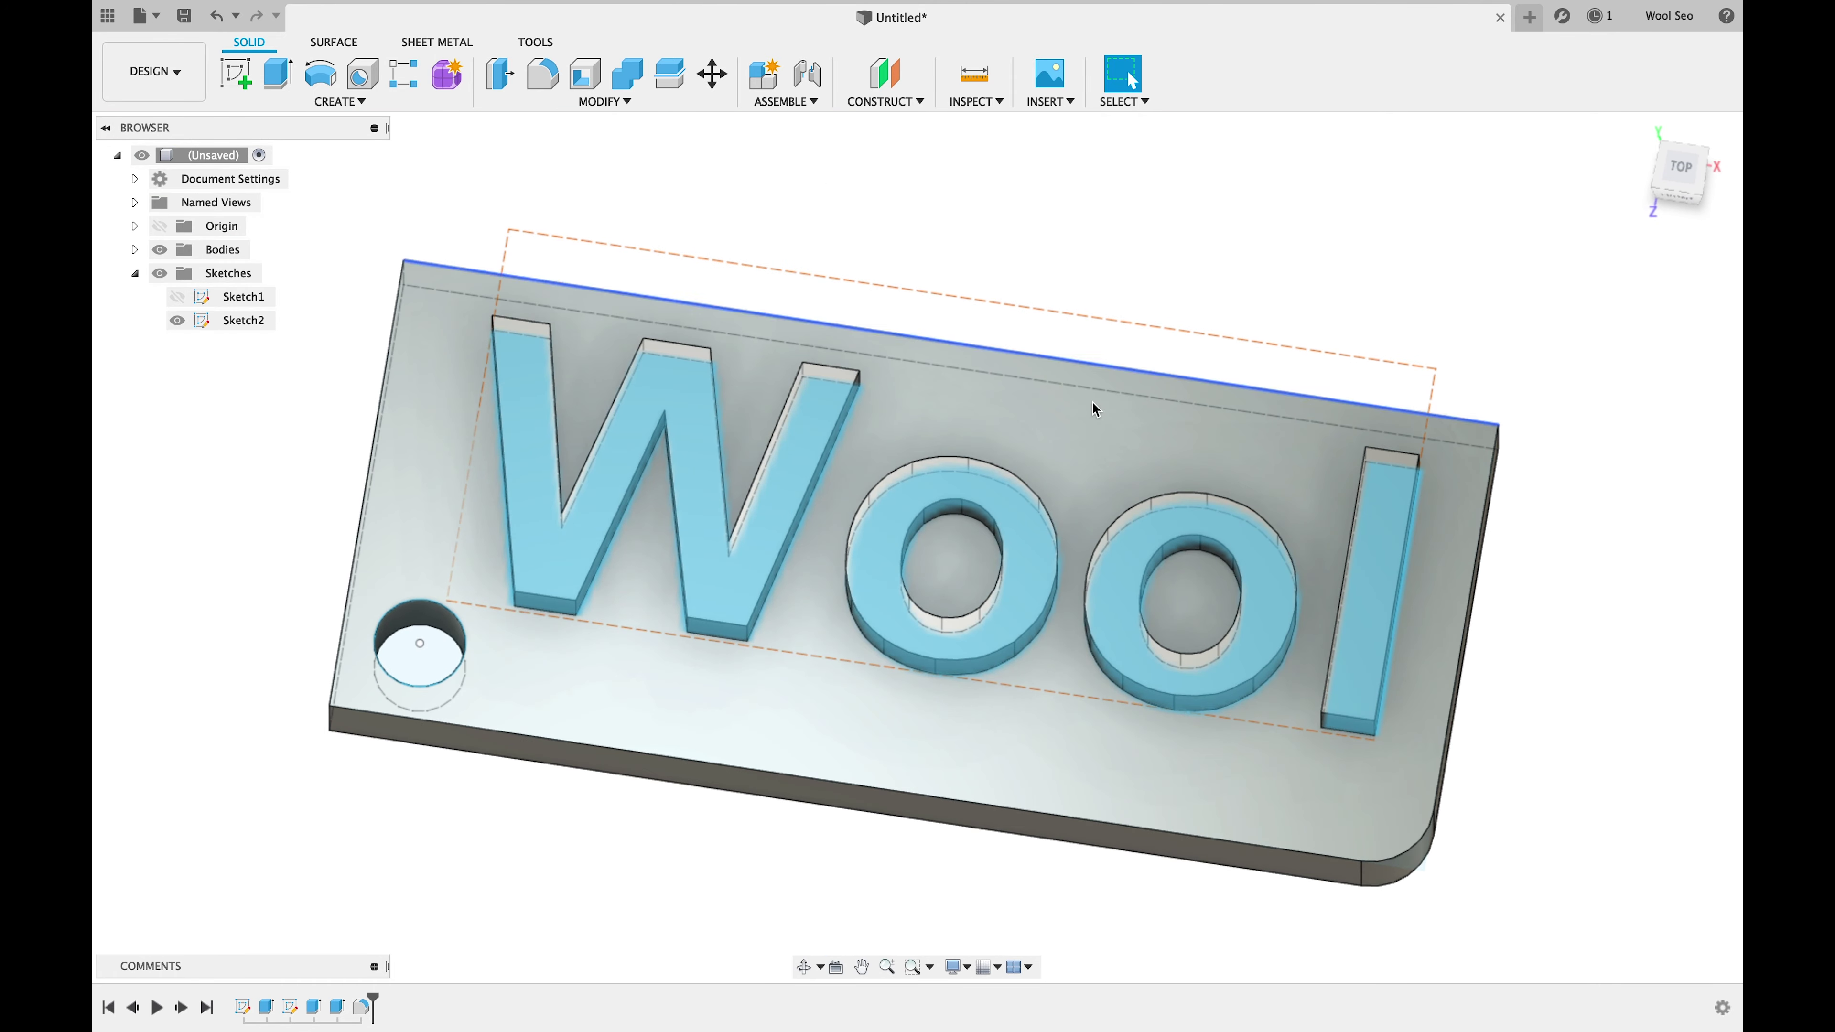
pyautogui.moveTo(620, 674)
pyautogui.keyDown('shift'); pyautogui.mouseDown(button='middle')
pyautogui.moveTo(807, 758)
pyautogui.moveTo(737, 643)
pyautogui.moveTo(746, 663)
pyautogui.mouseUp(button='middle'); pyautogui.keyUp('shift')
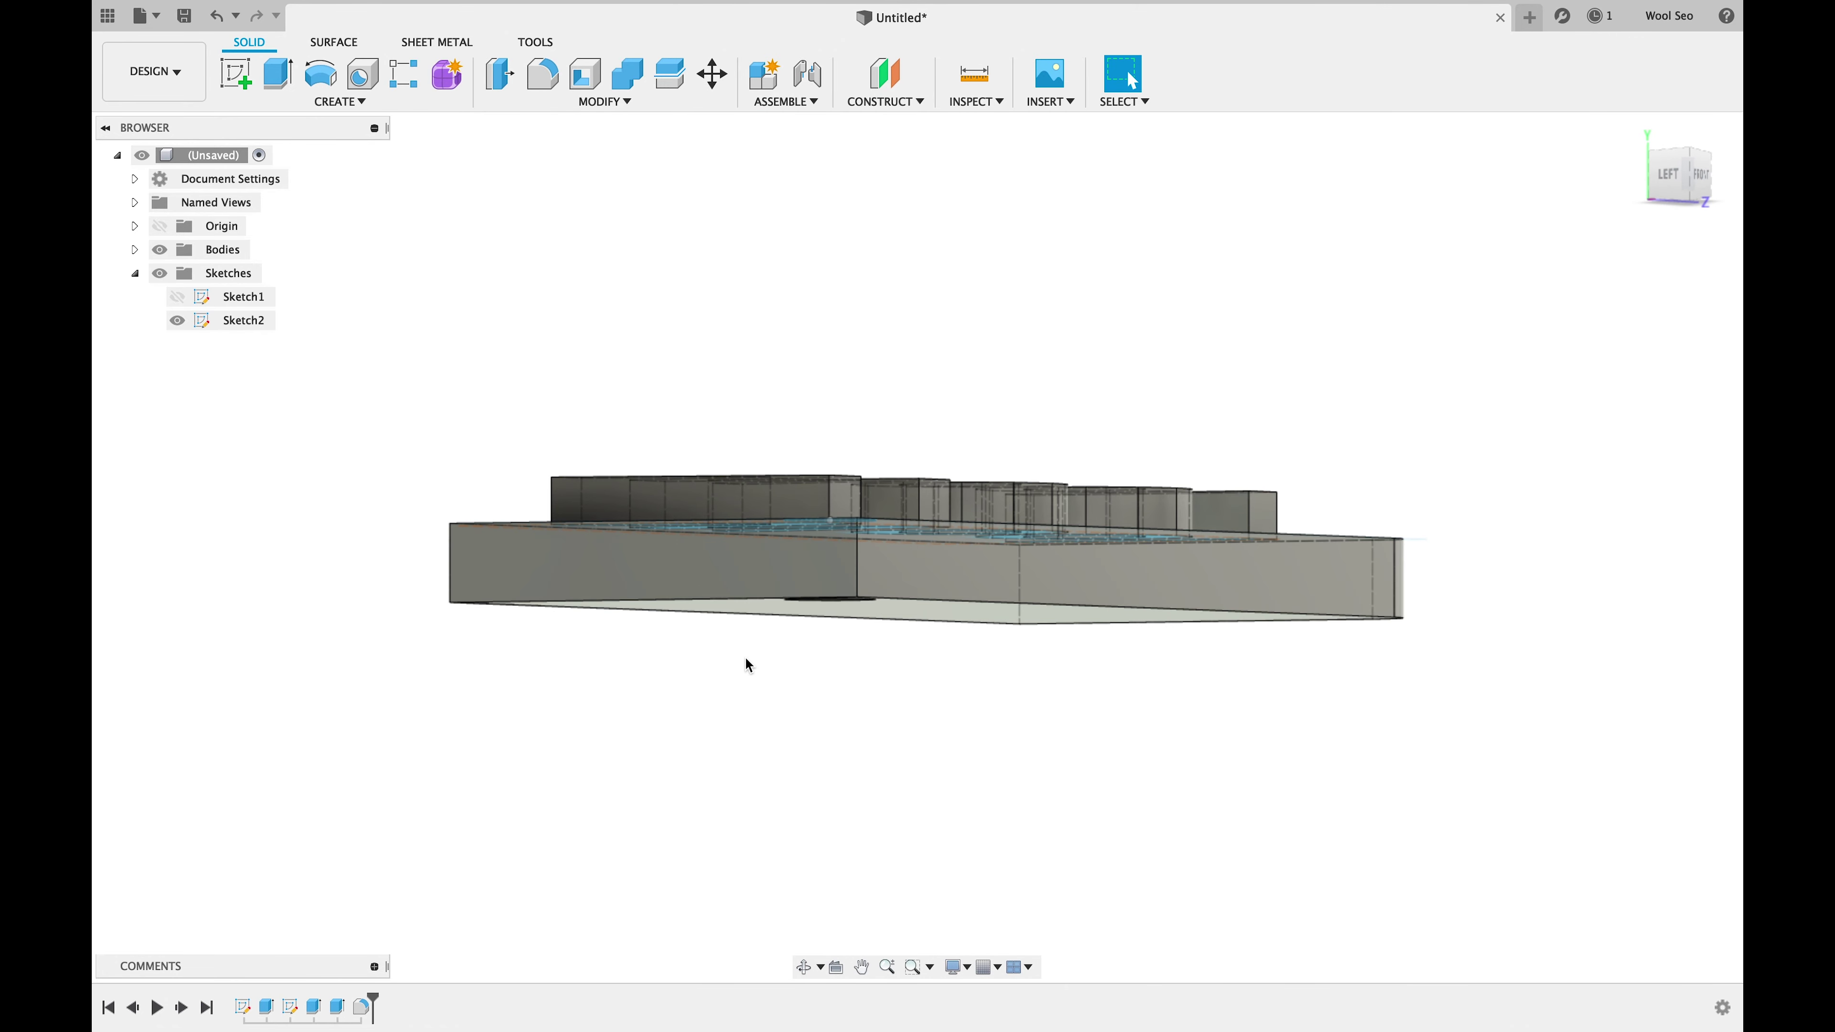
pyautogui.scroll(-2, 862, 618)
pyautogui.scroll(3, 862, 618)
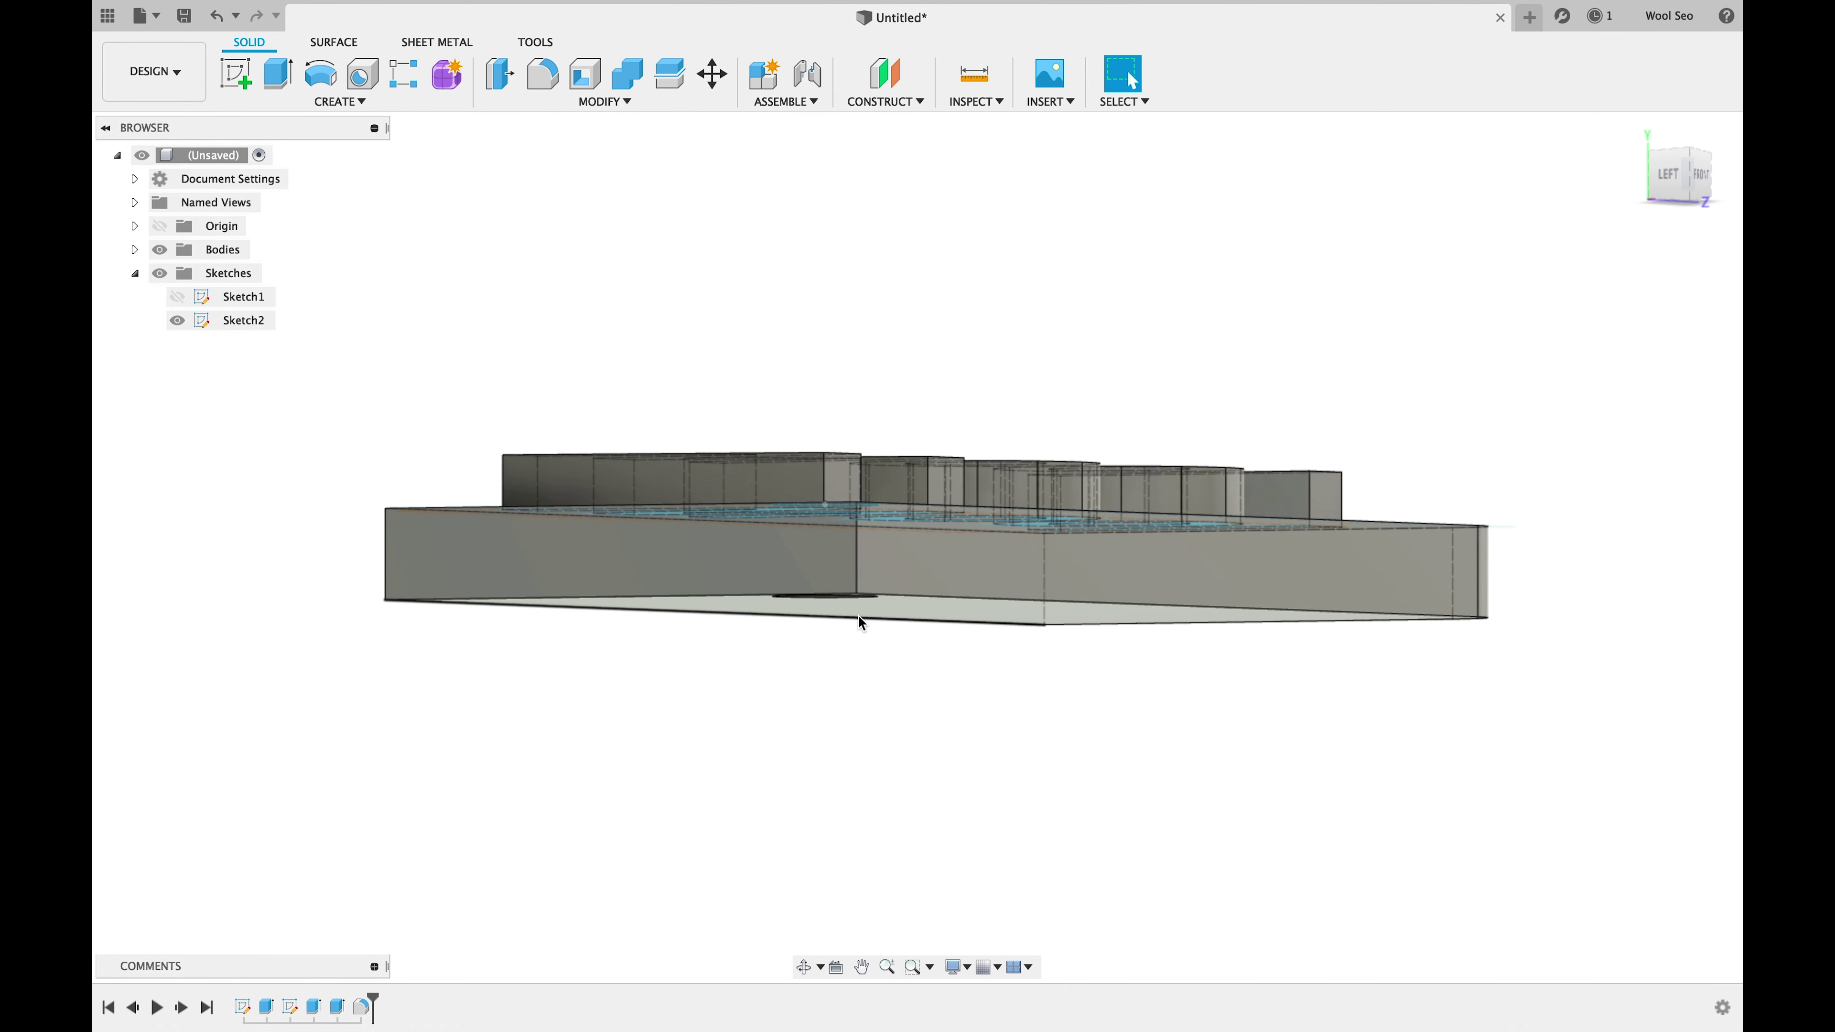
pyautogui.scroll(3, 850, 599)
pyautogui.click(858, 501)
pyautogui.moveTo(553, 655)
pyautogui.keyDown('shift'); pyautogui.mouseDown(button='middle')
pyautogui.moveTo(753, 679)
pyautogui.moveTo(655, 647)
pyautogui.moveTo(1033, 644)
pyautogui.mouseUp(button='middle'); pyautogui.keyUp('shift')
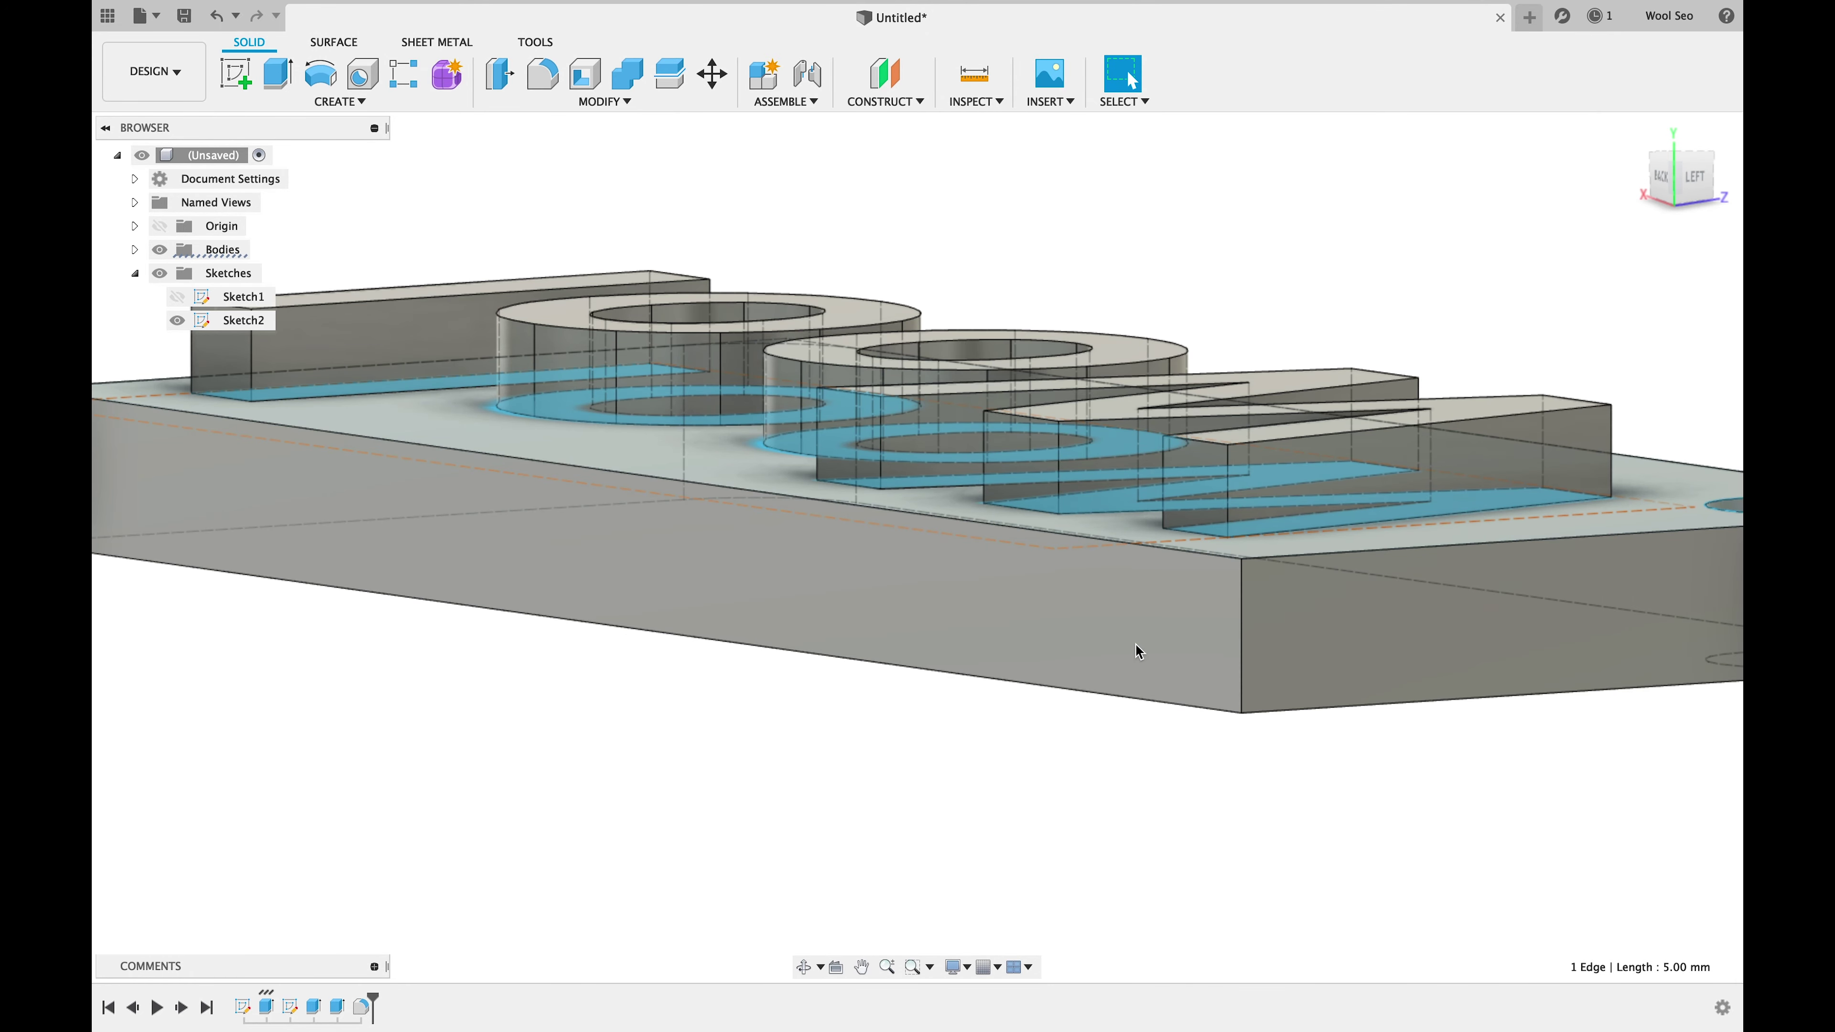
pyautogui.keyDown('shift'); pyautogui.click(1249, 657); pyautogui.keyUp('shift')
pyautogui.keyDown('shift'); pyautogui.moveTo(664, 669); pyautogui.dragTo(874, 688, button='middle'); pyautogui.keyUp('shift')
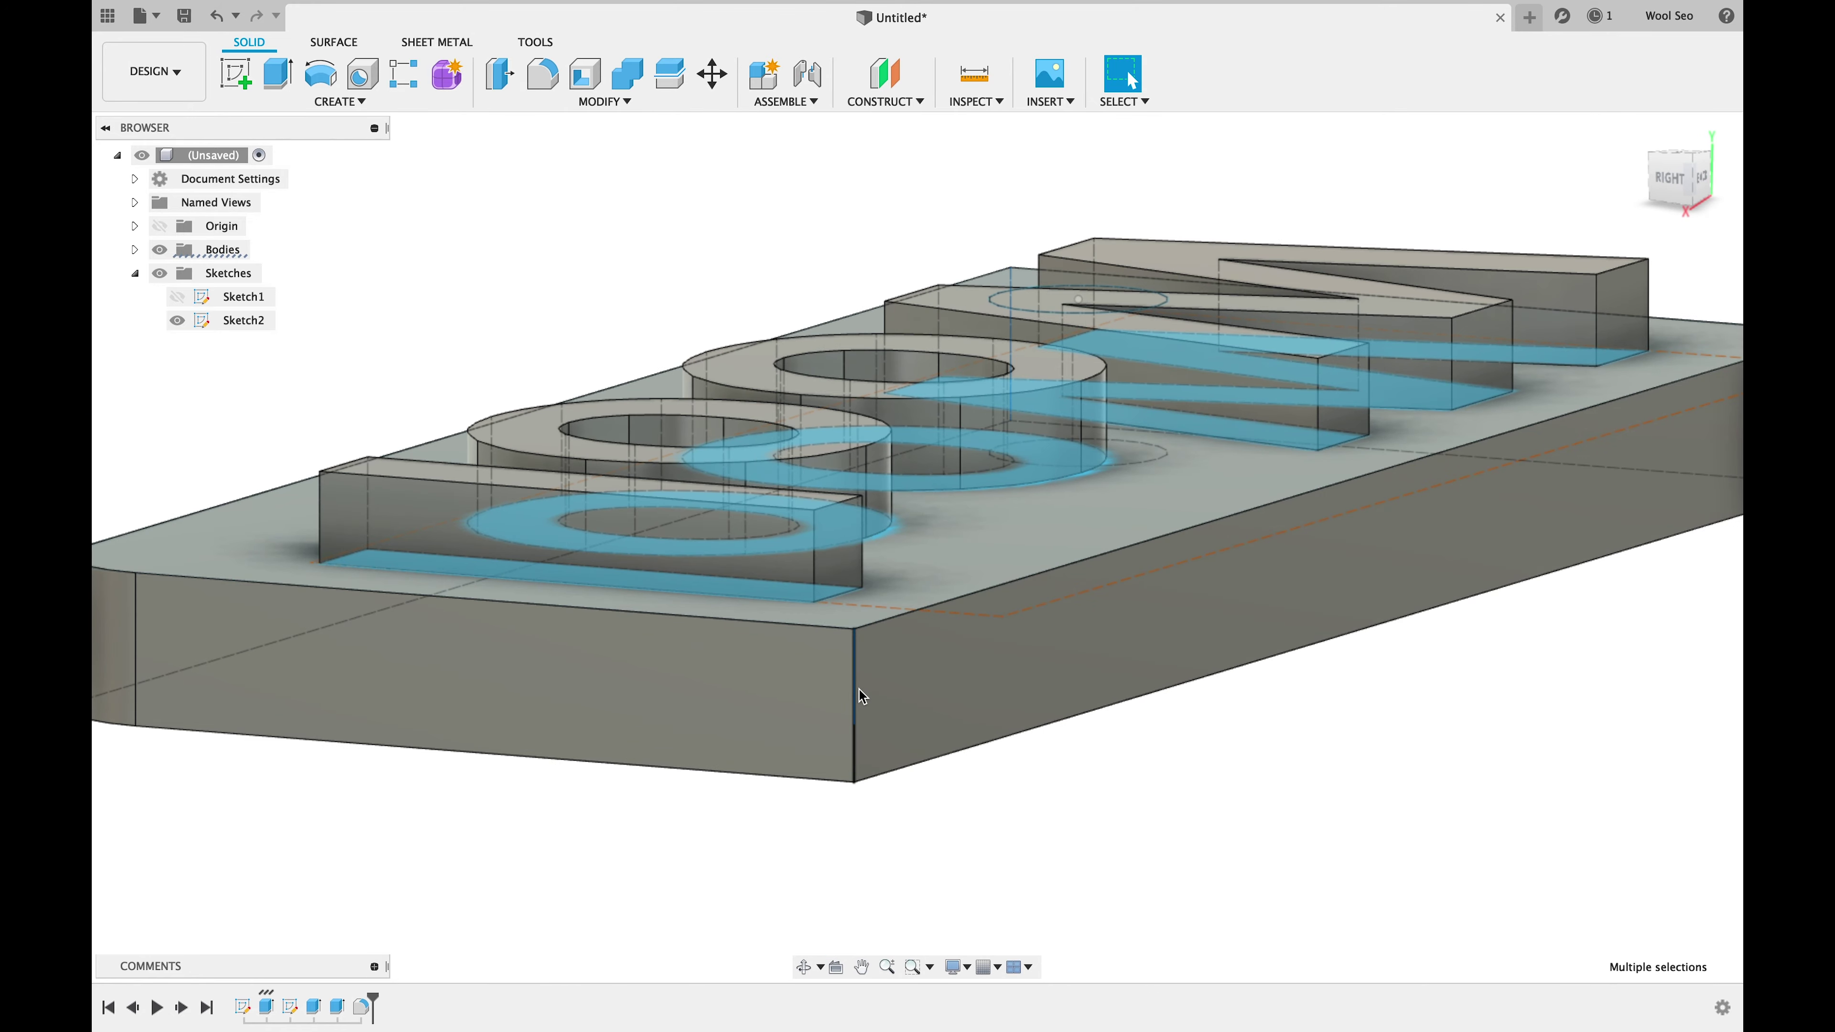
pyautogui.moveTo(1192, 683)
pyautogui.keyDown('shift'); pyautogui.mouseDown(button='middle')
pyautogui.moveTo(1219, 685)
pyautogui.moveTo(1170, 759)
pyautogui.mouseUp(button='middle'); pyautogui.keyUp('shift')
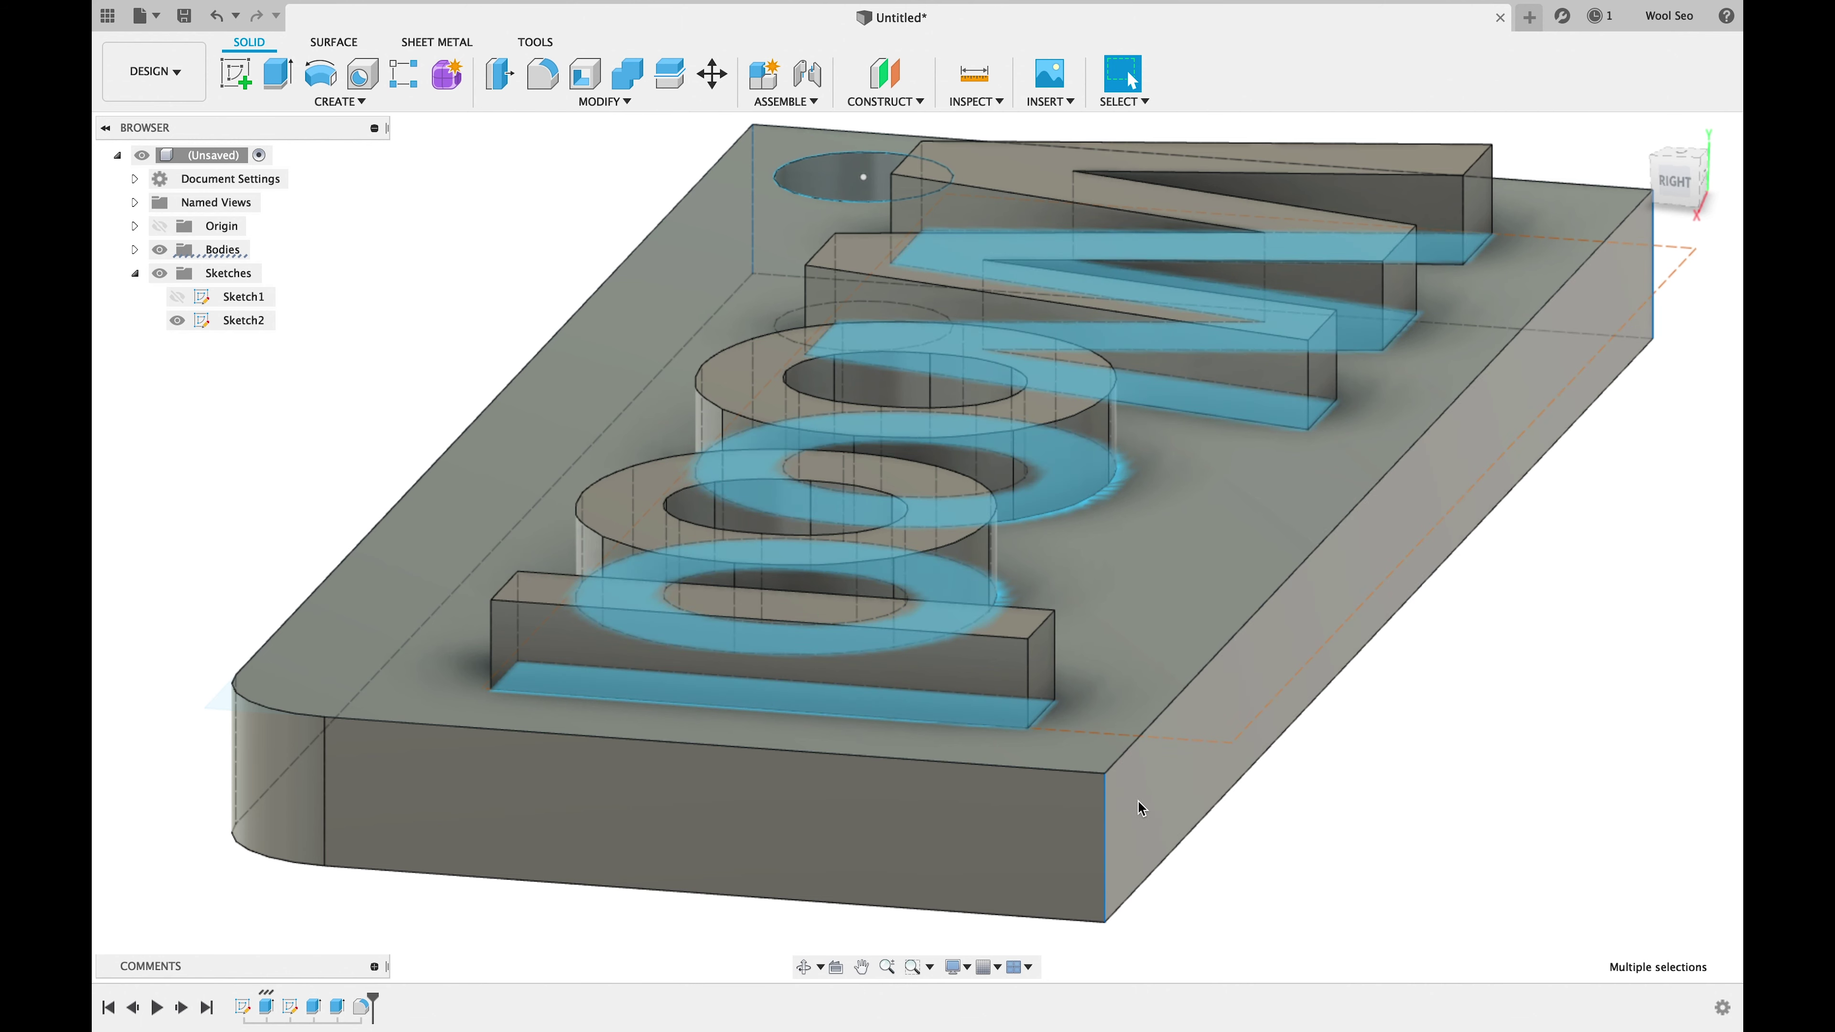
pyautogui.rightClick(1107, 810)
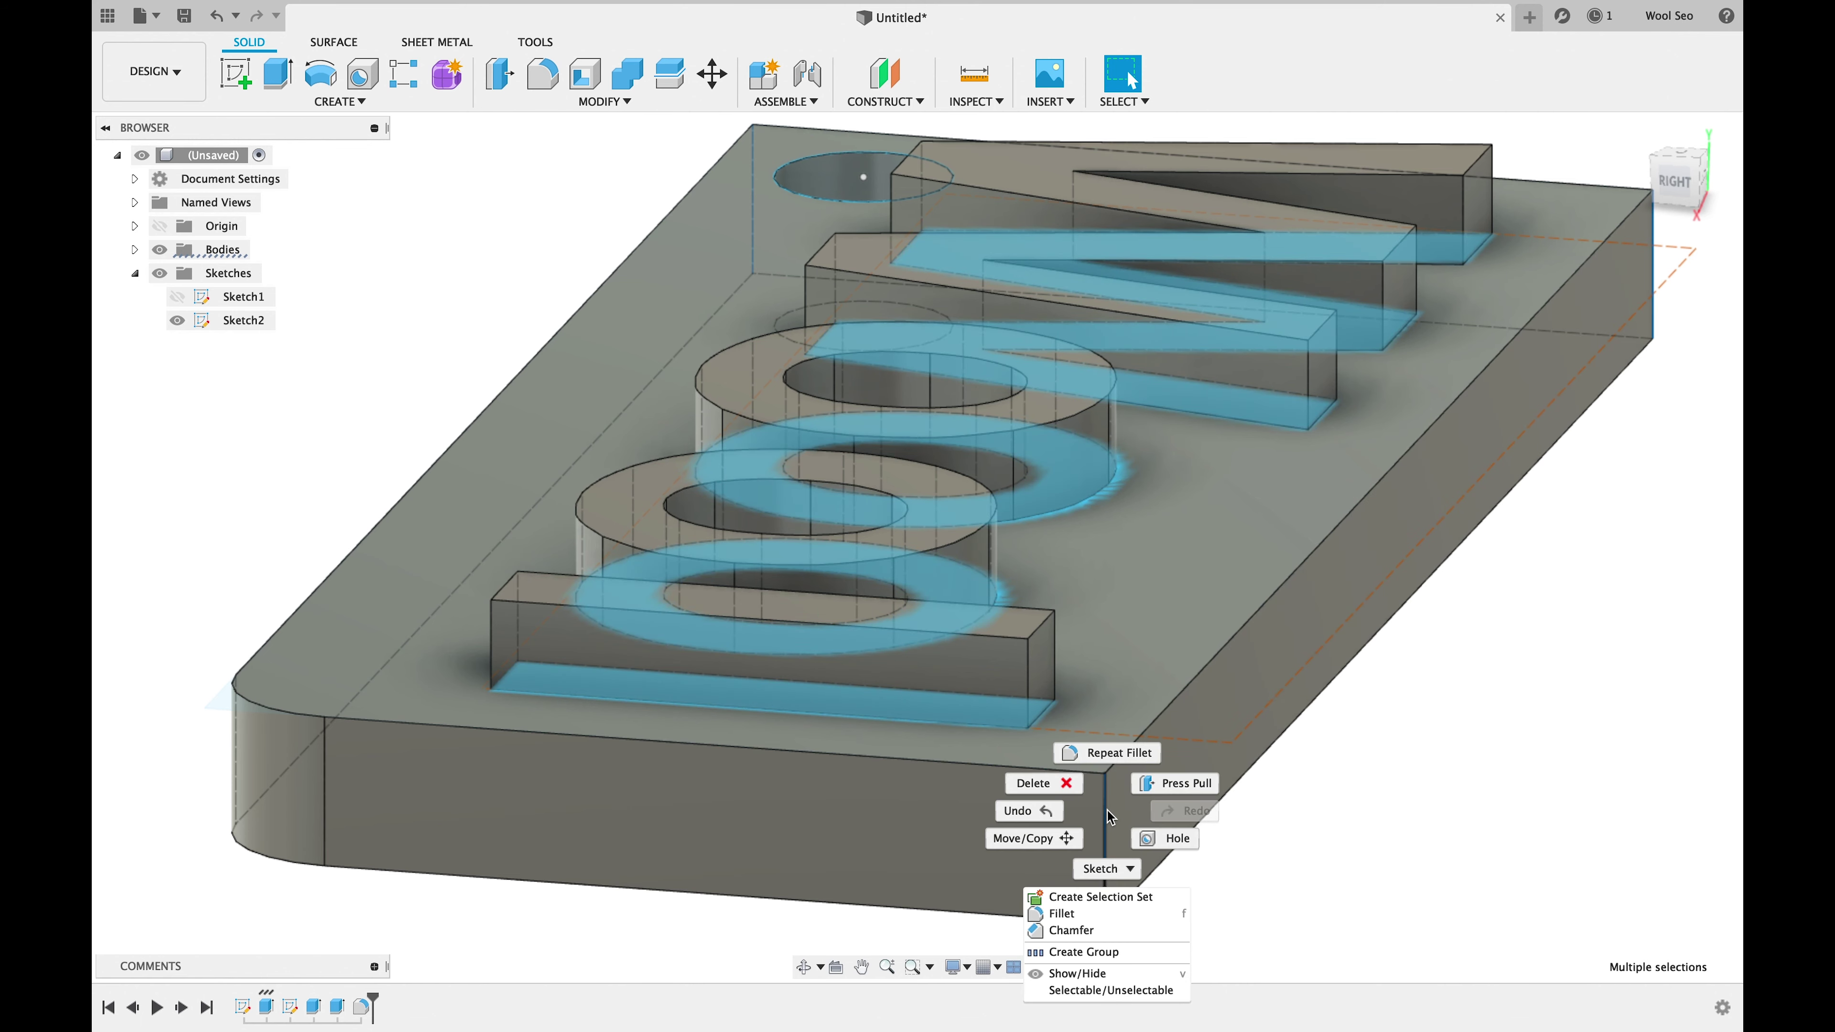
pyautogui.click(1105, 913)
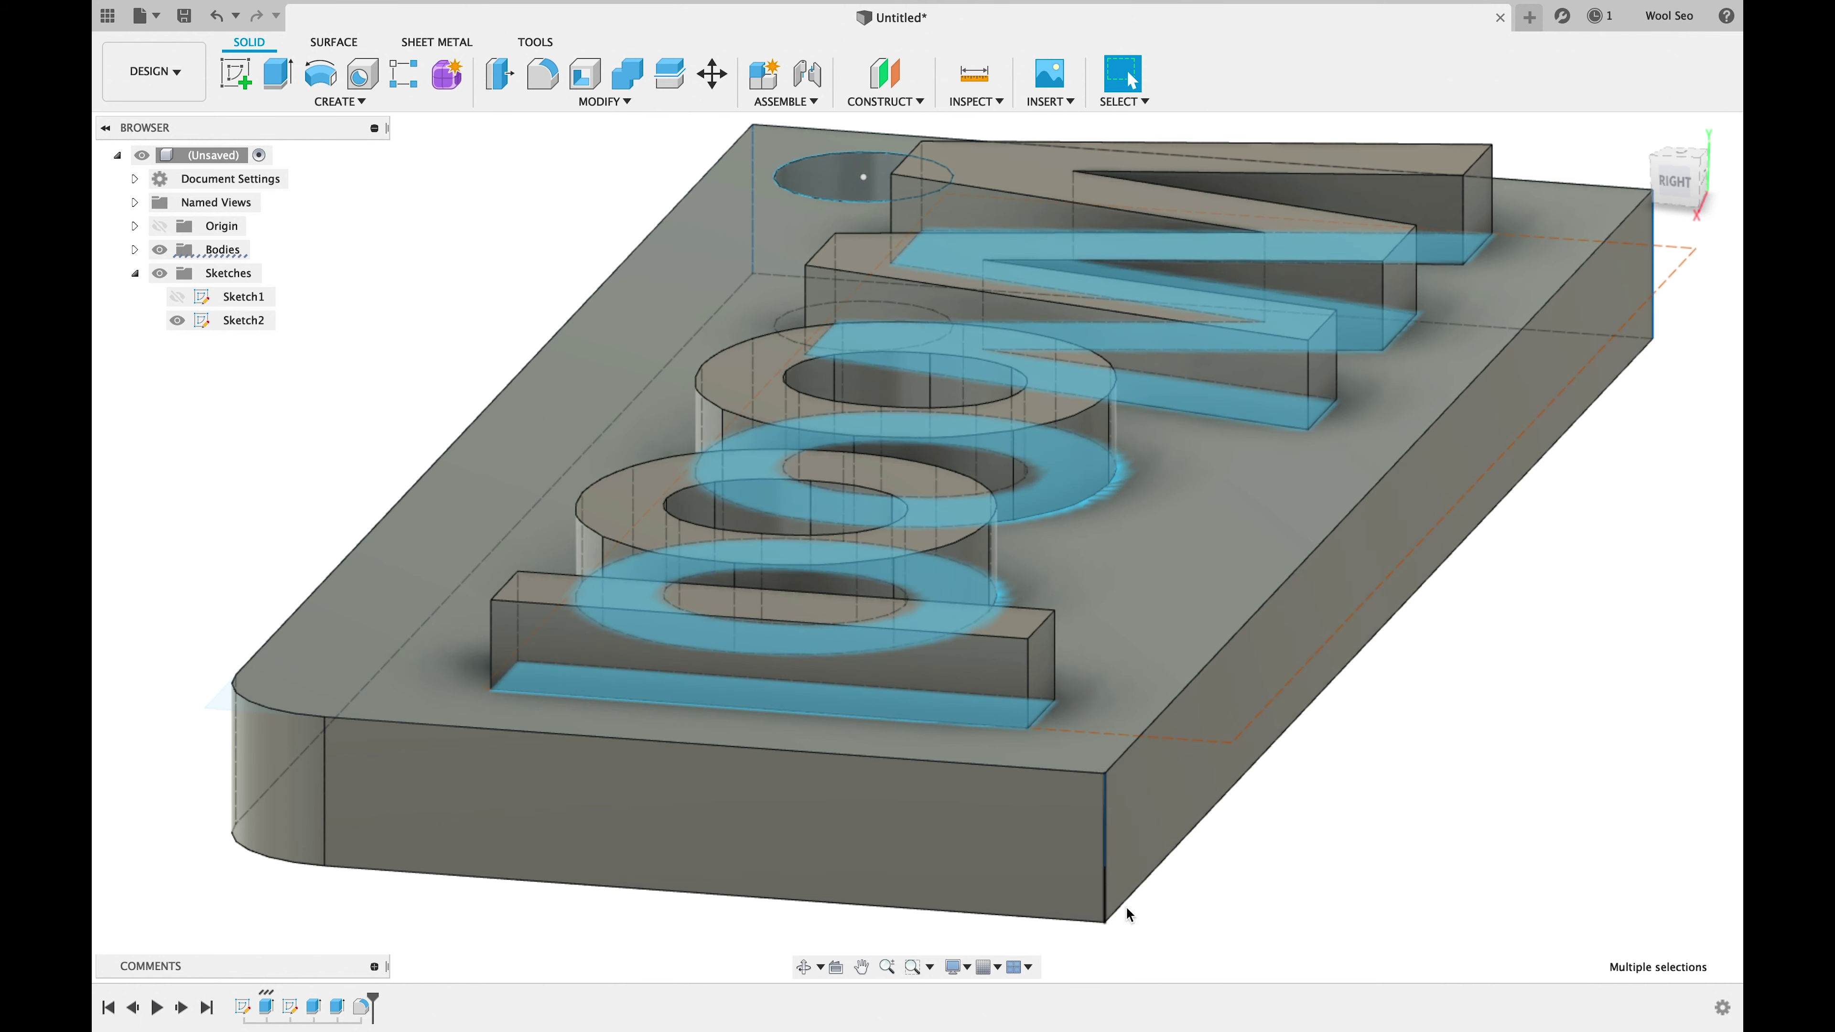
# Step: Give the three selected corner edges a 4.00 mm fillet radius and apply it
pyautogui.click(1644, 137)
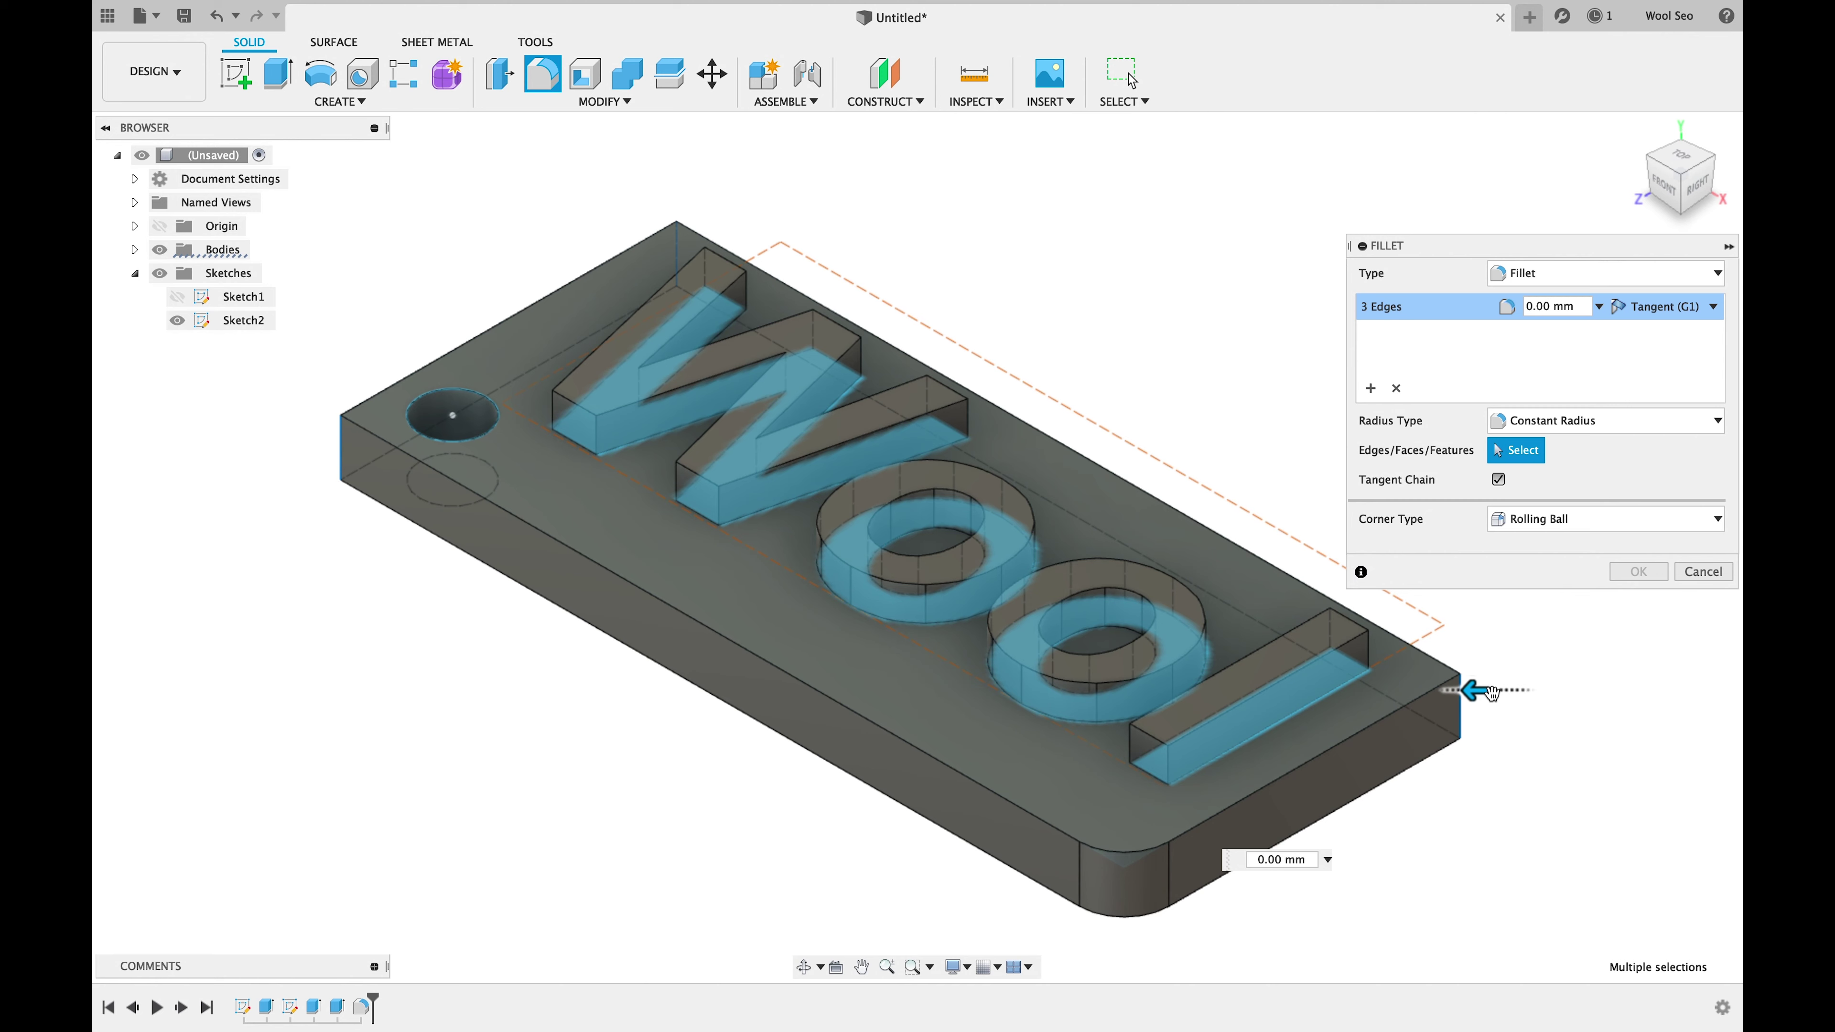
pyautogui.moveTo(1473, 687); pyautogui.dragTo(1464, 694)
pyautogui.click(1639, 575)
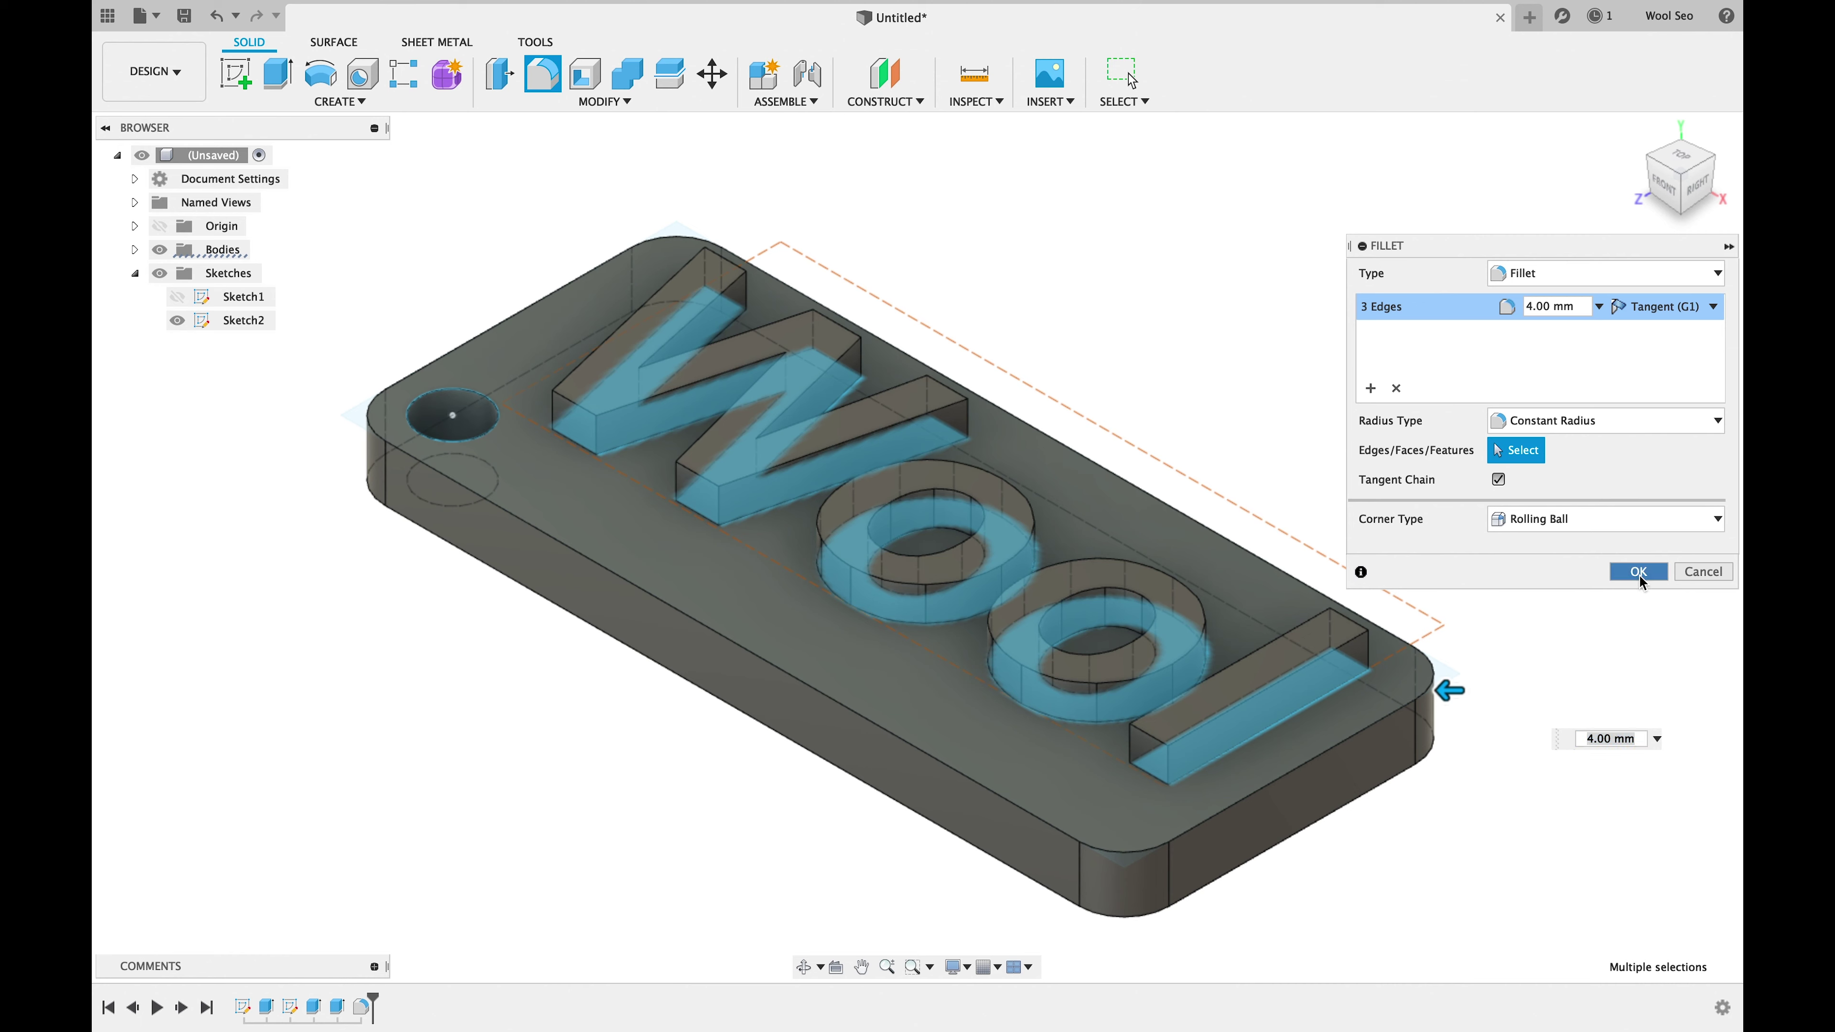
pyautogui.click(1639, 575)
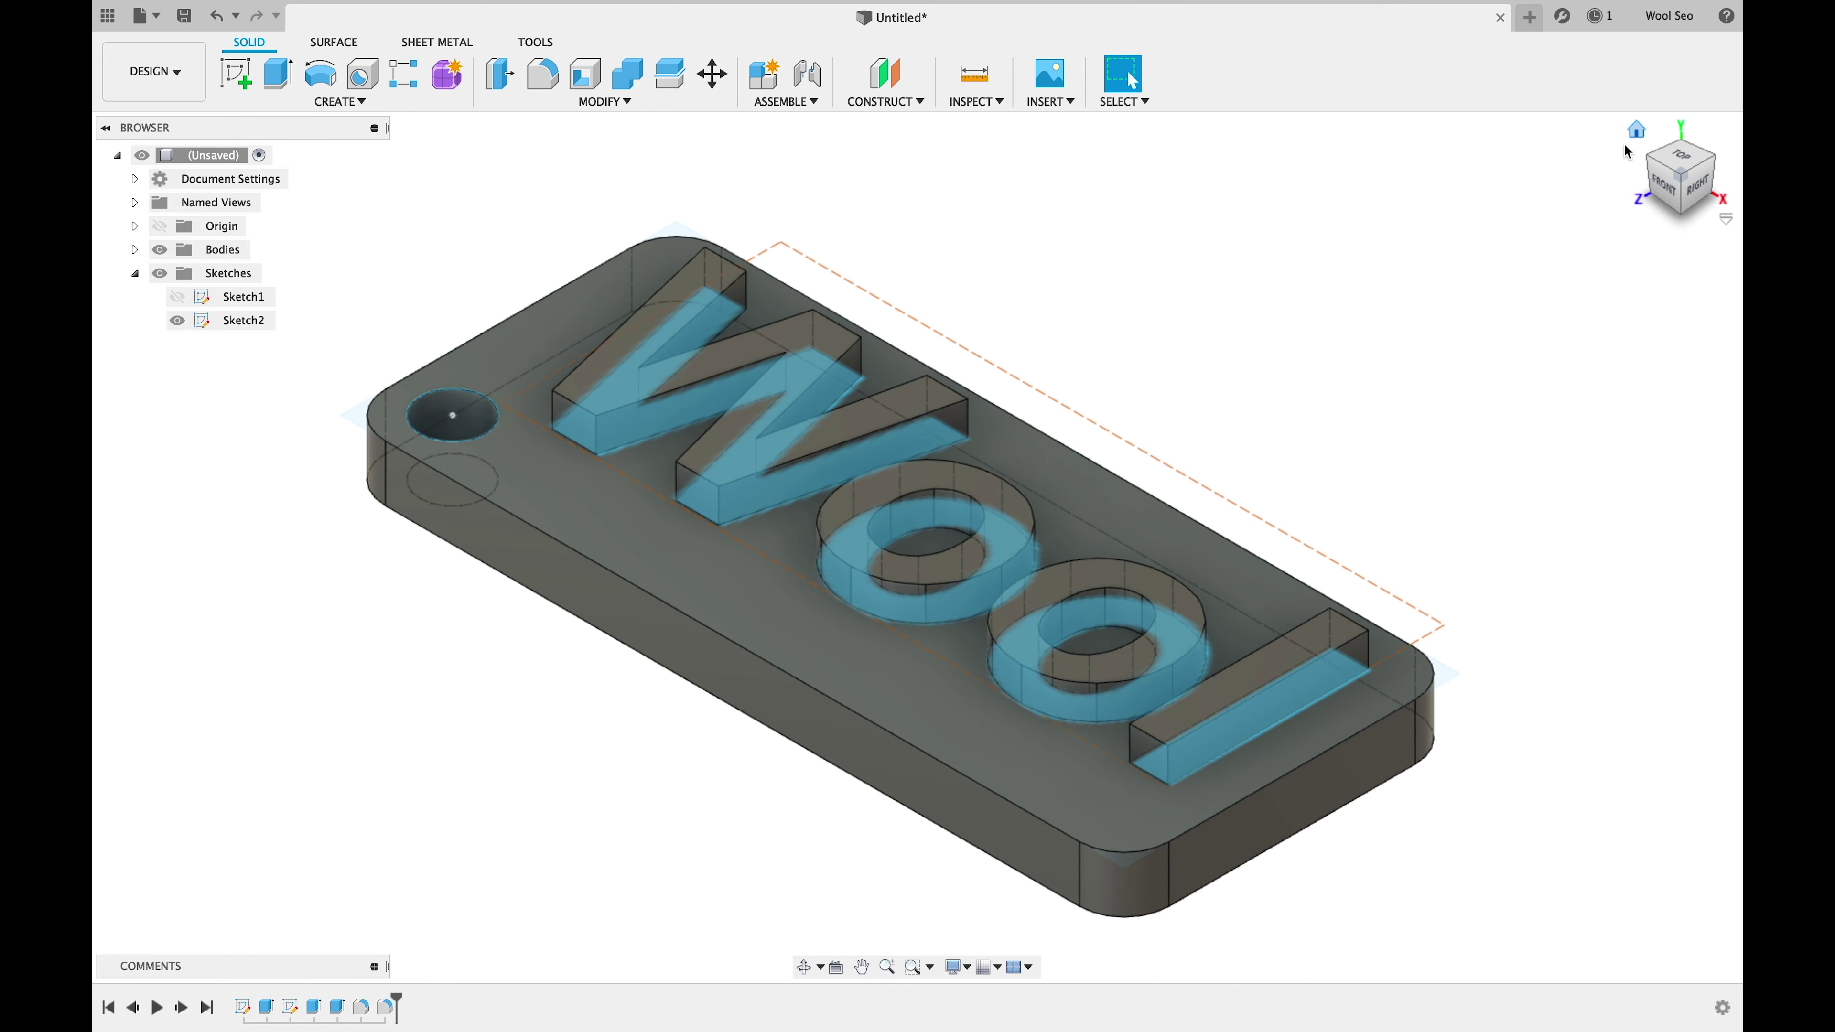
# Step: Hide Sketch2, orbit to a near-top view, and begin saving the design
pyautogui.click(177, 320)
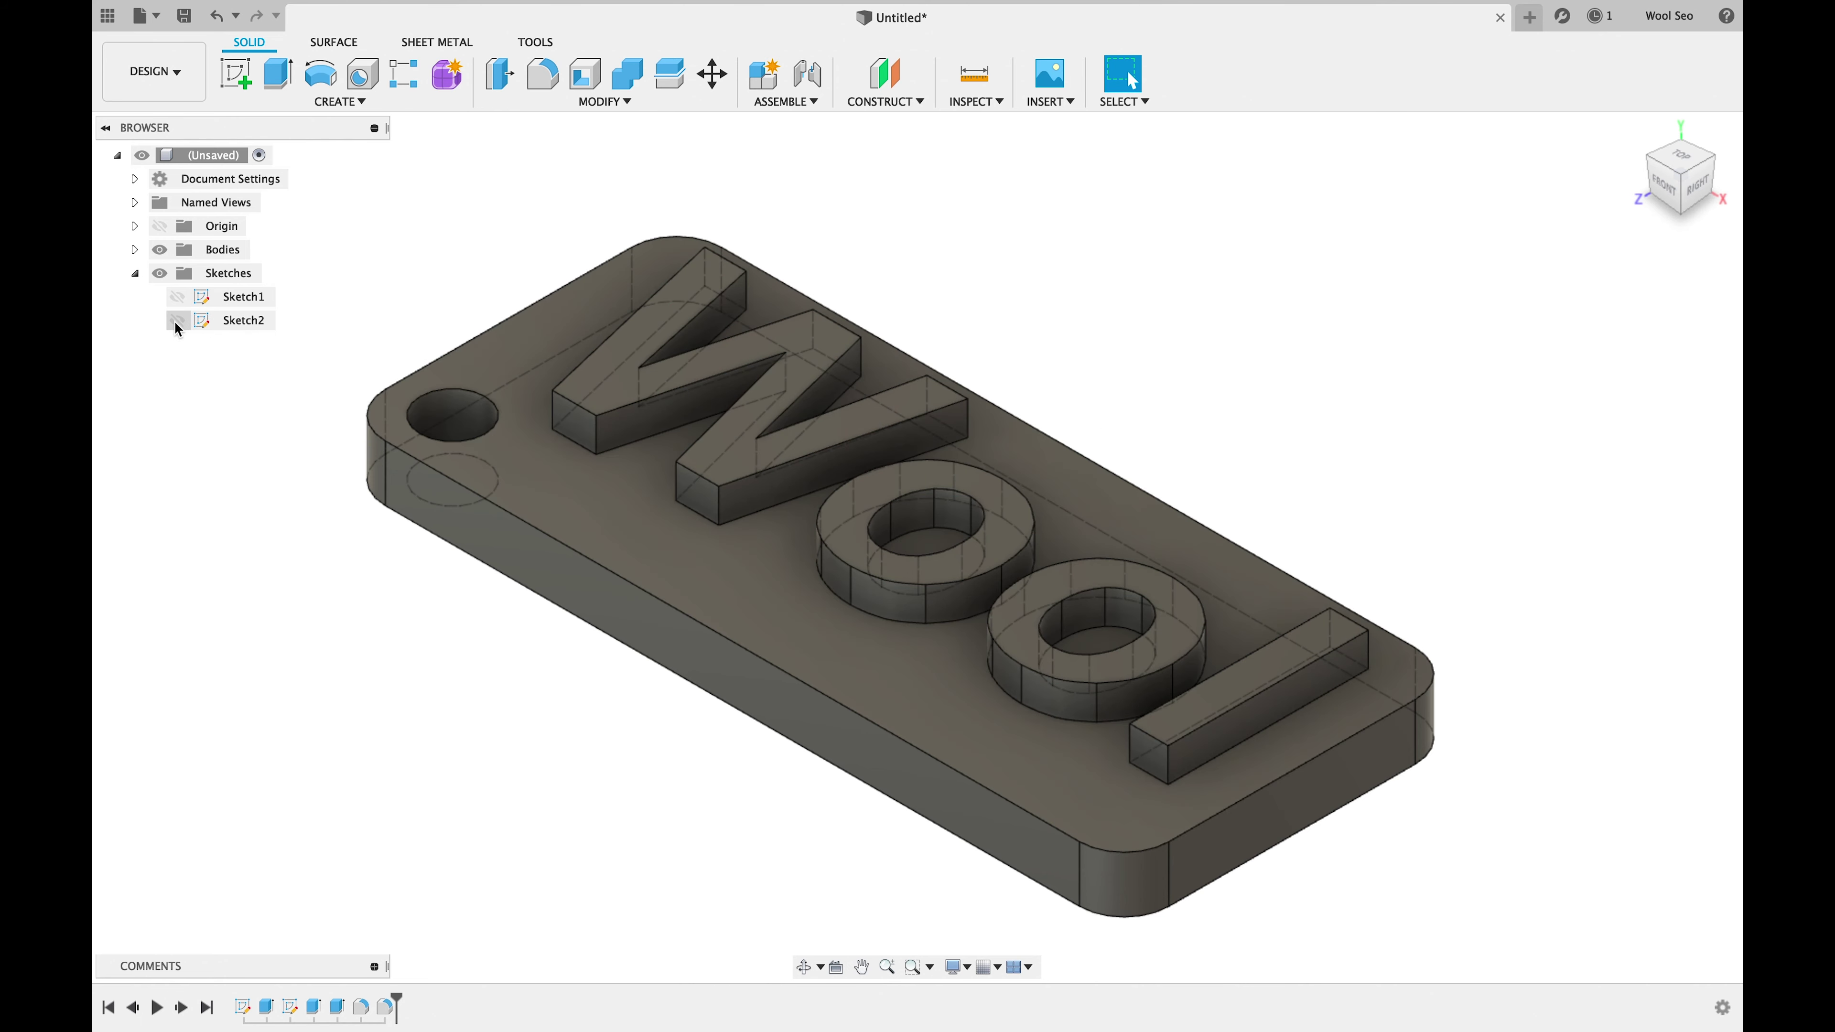
pyautogui.click(176, 320)
pyautogui.moveTo(387, 272)
pyautogui.keyDown('shift'); pyautogui.mouseDown(button='middle')
pyautogui.moveTo(376, 314)
pyautogui.moveTo(532, 340)
pyautogui.moveTo(475, 332)
pyautogui.moveTo(474, 305)
pyautogui.moveTo(434, 310)
pyautogui.mouseUp(button='middle'); pyautogui.keyUp('shift')
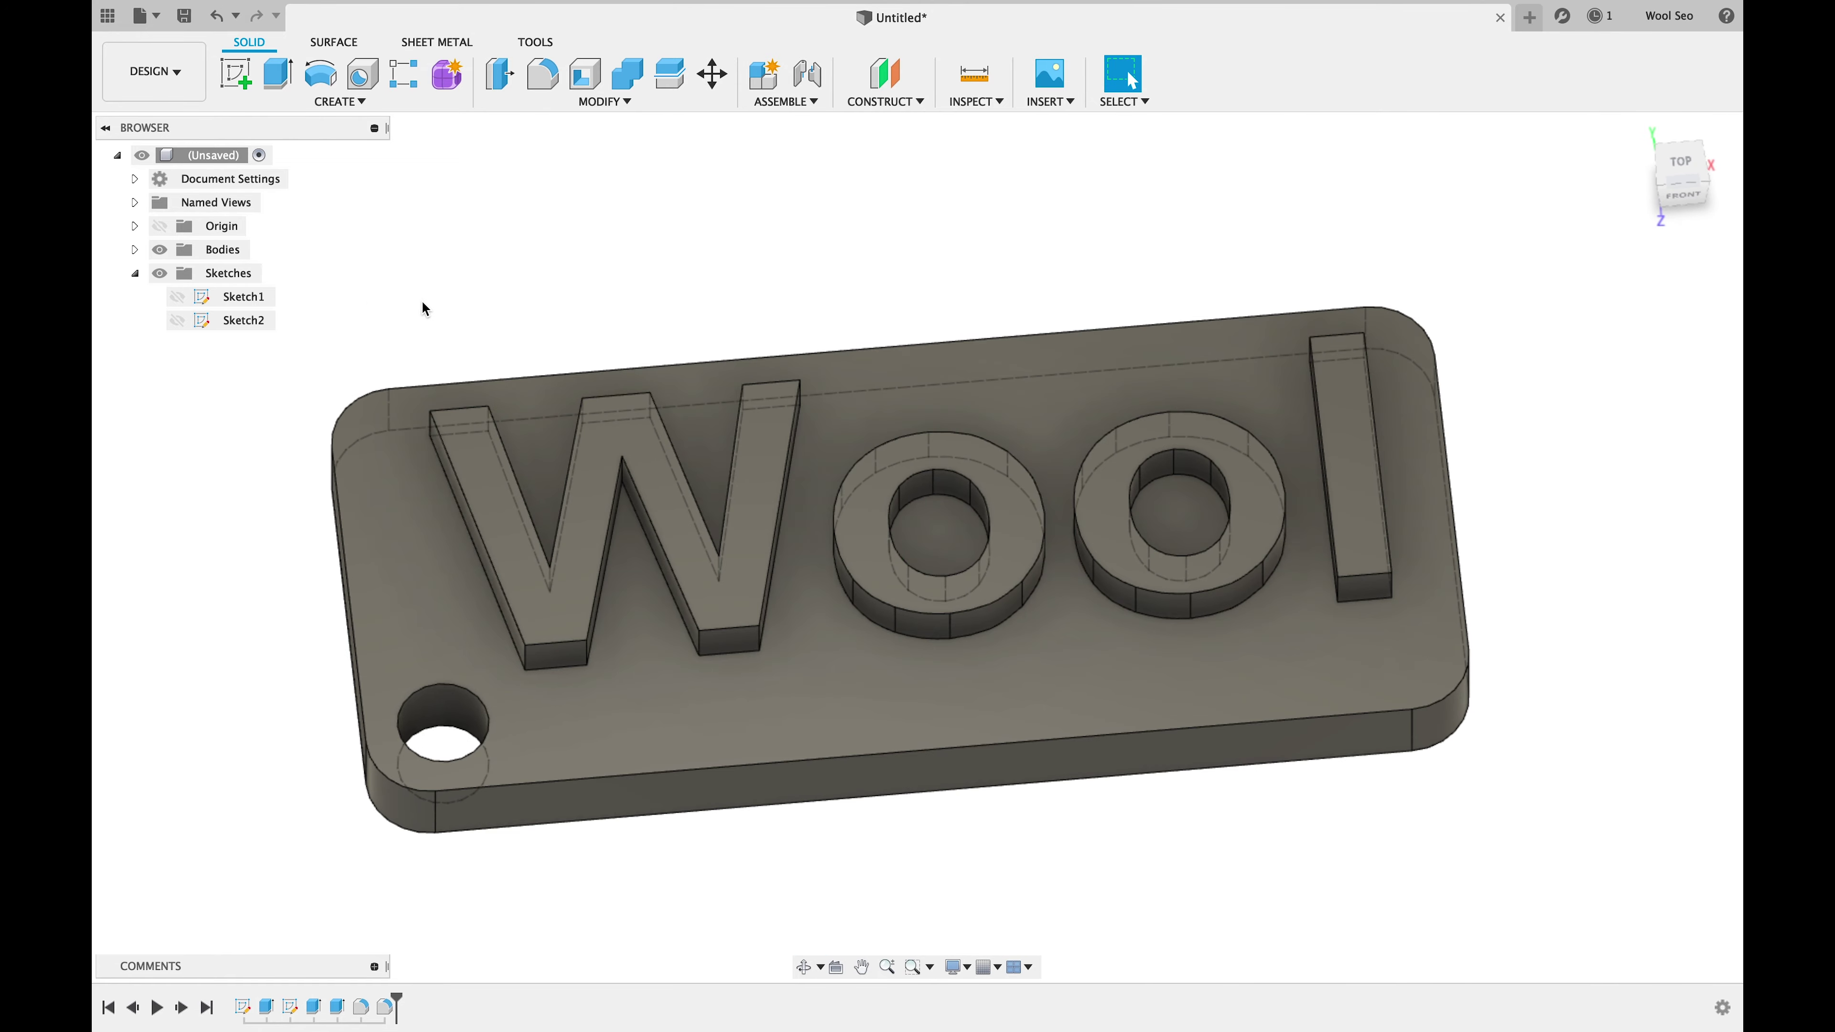
pyautogui.click(182, 26)
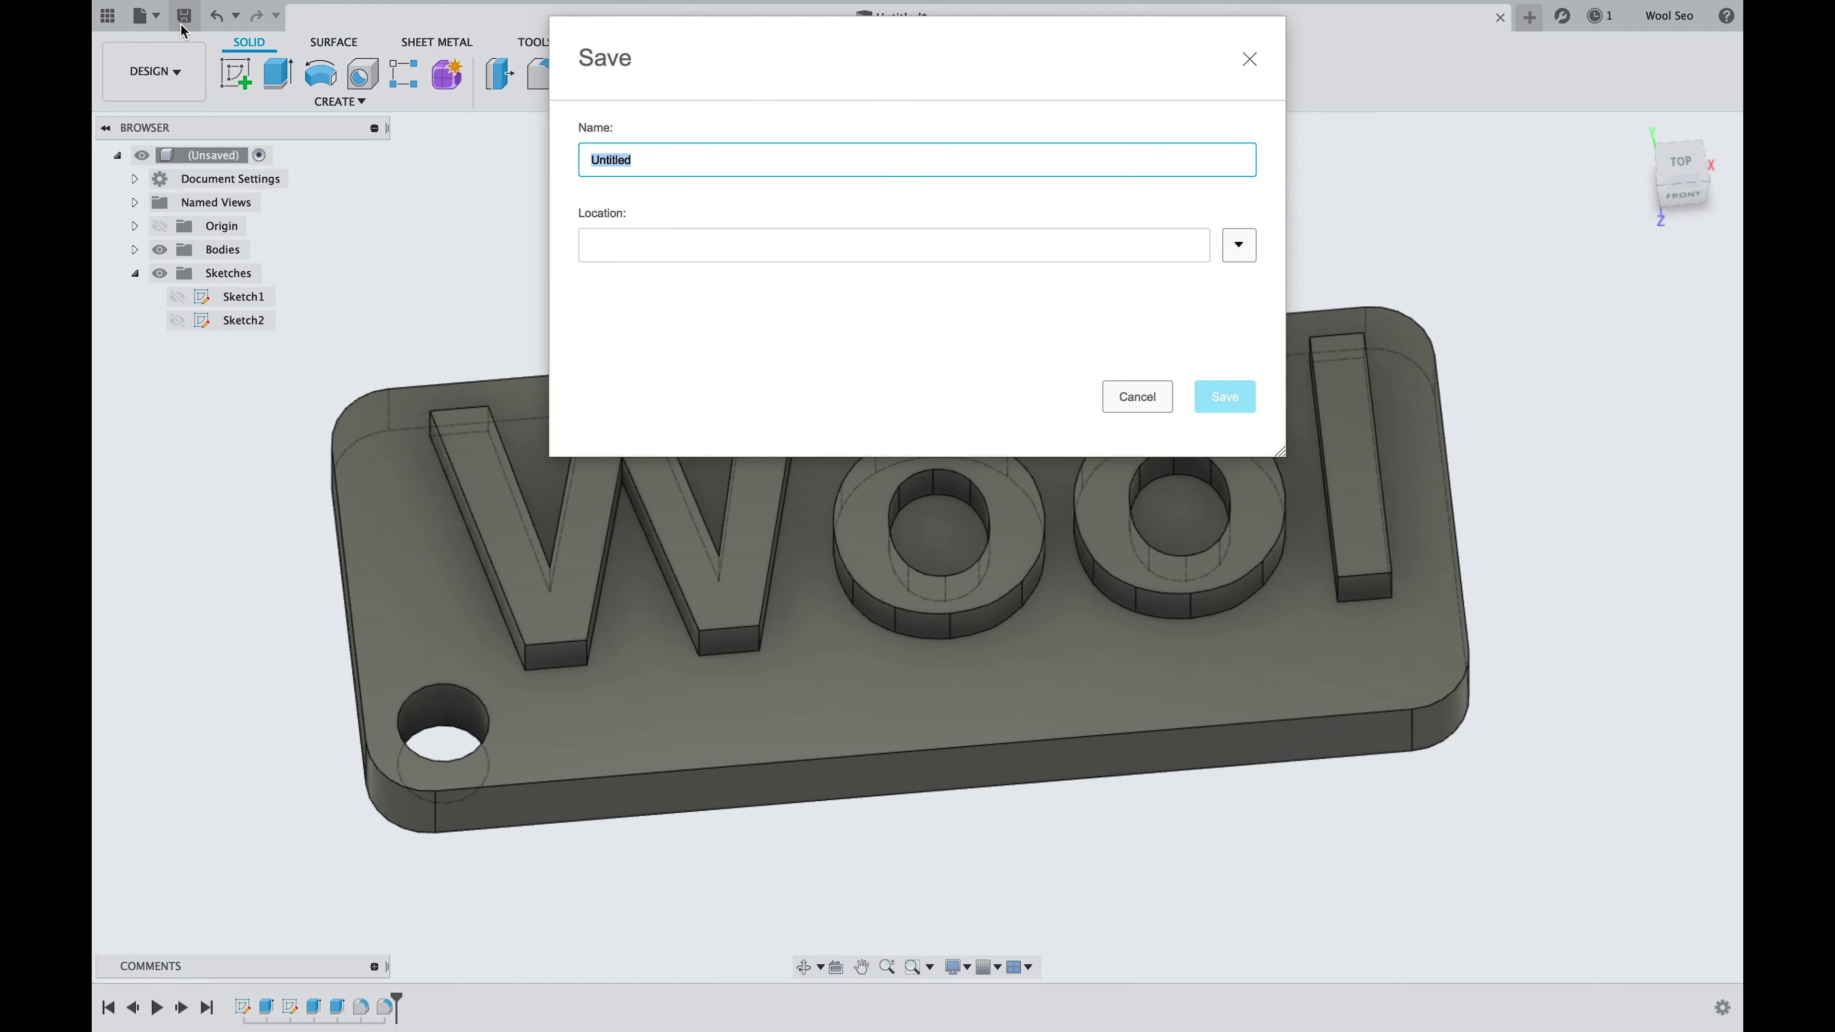
# Step: Name the design '20new_name tag' with the moodle project as its location
pyautogui.write('nat')
pyautogui.press('BackSpace')
pyautogui.write('me ')
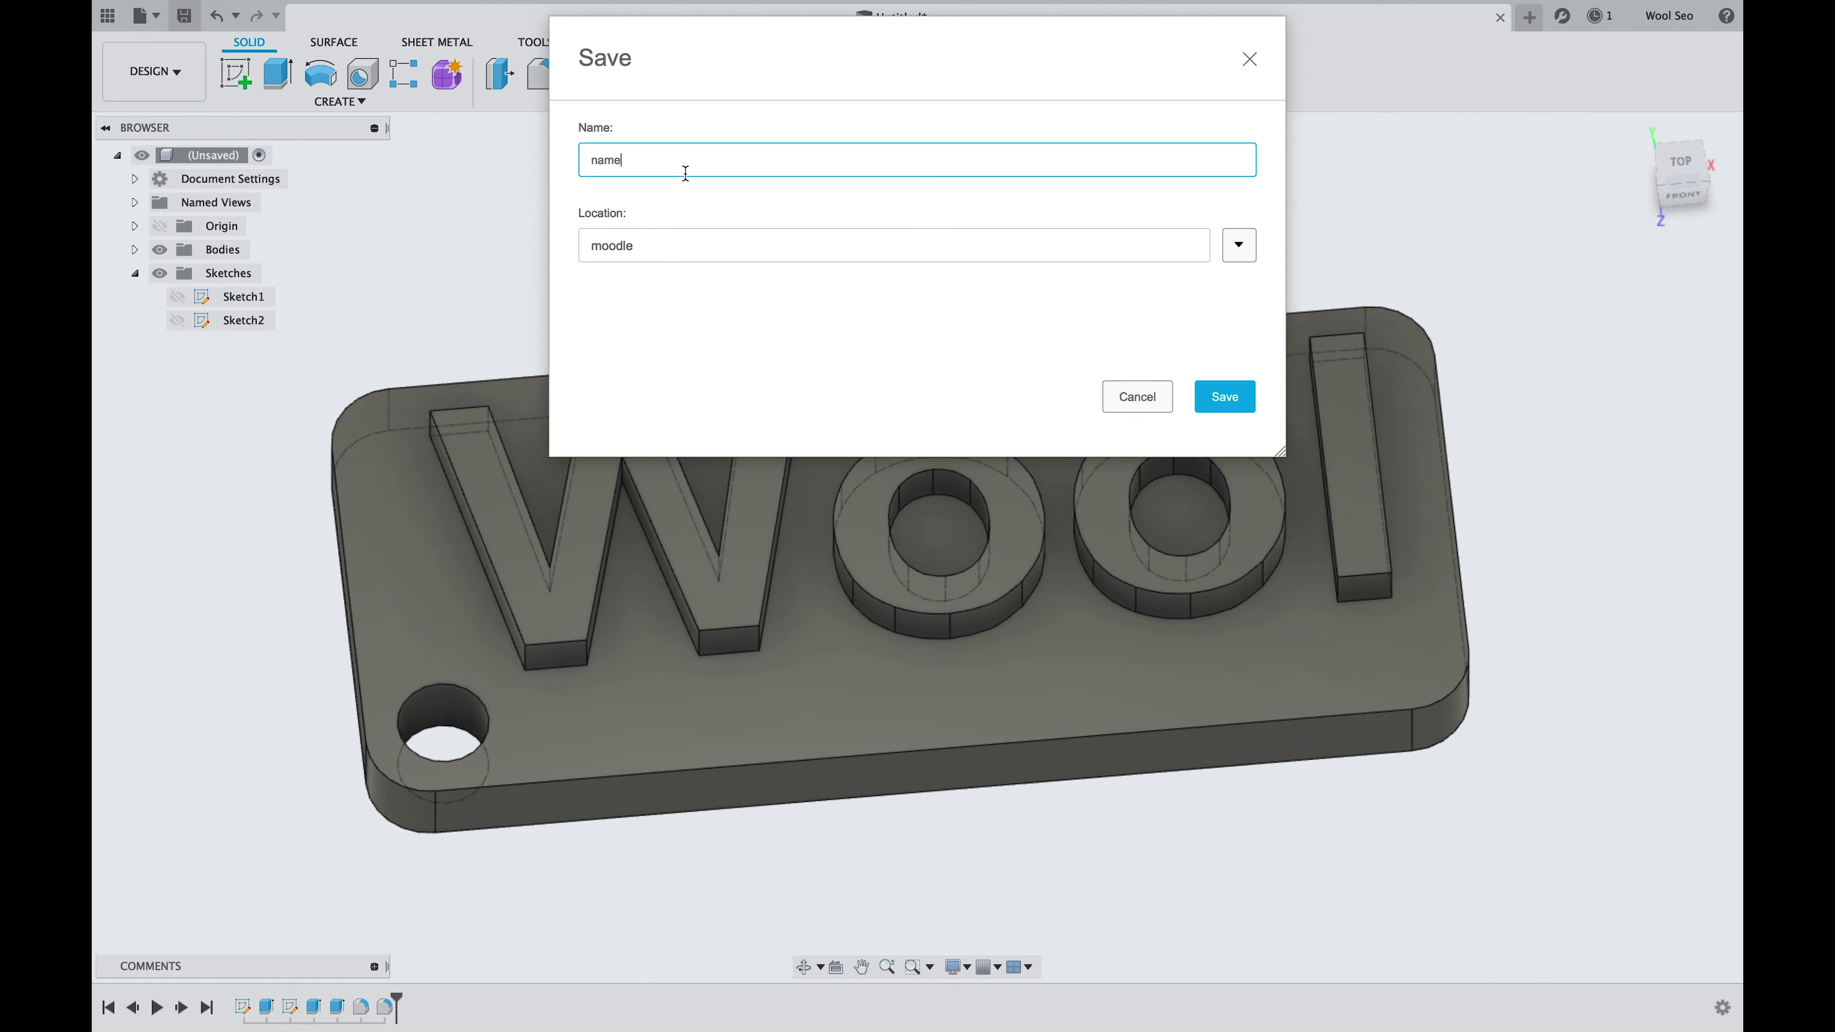
pyautogui.write('tag')
pyautogui.click(1238, 246)
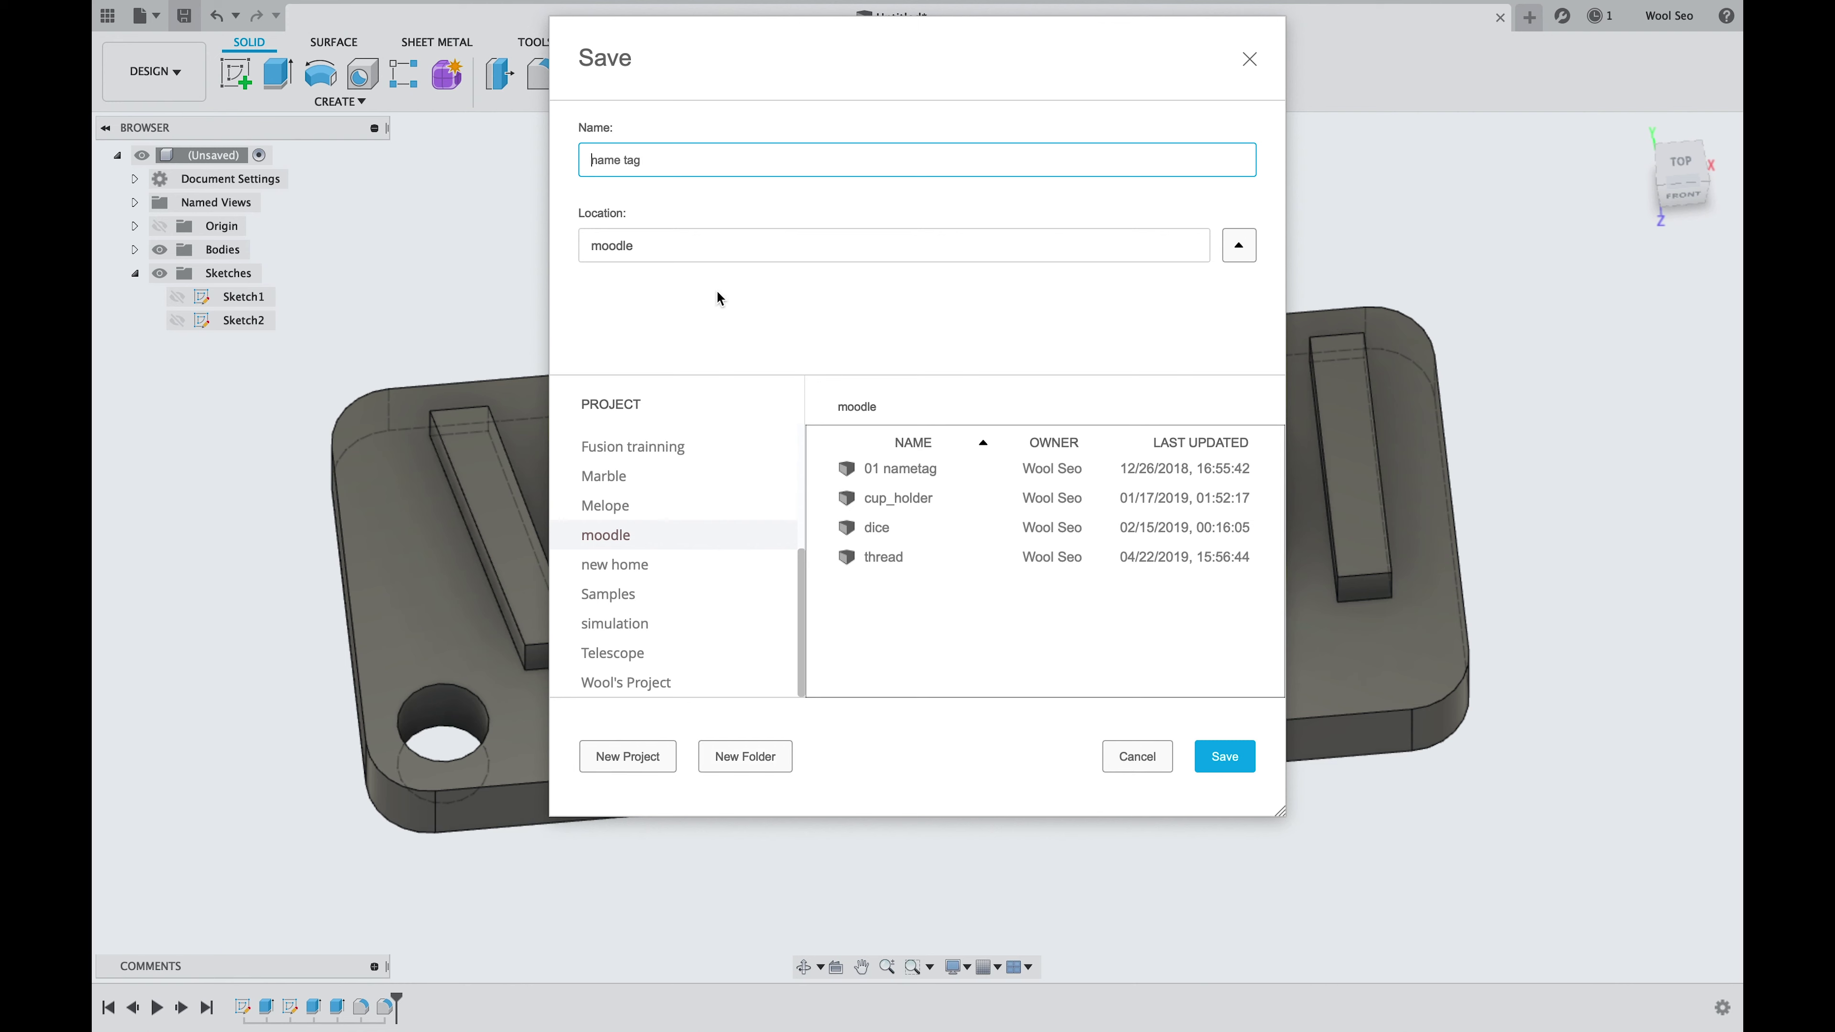
pyautogui.write('20')
pyautogui.write('new_')
# Step: Confirm saving '20new_name tag' into the moodle project
pyautogui.click(1224, 757)
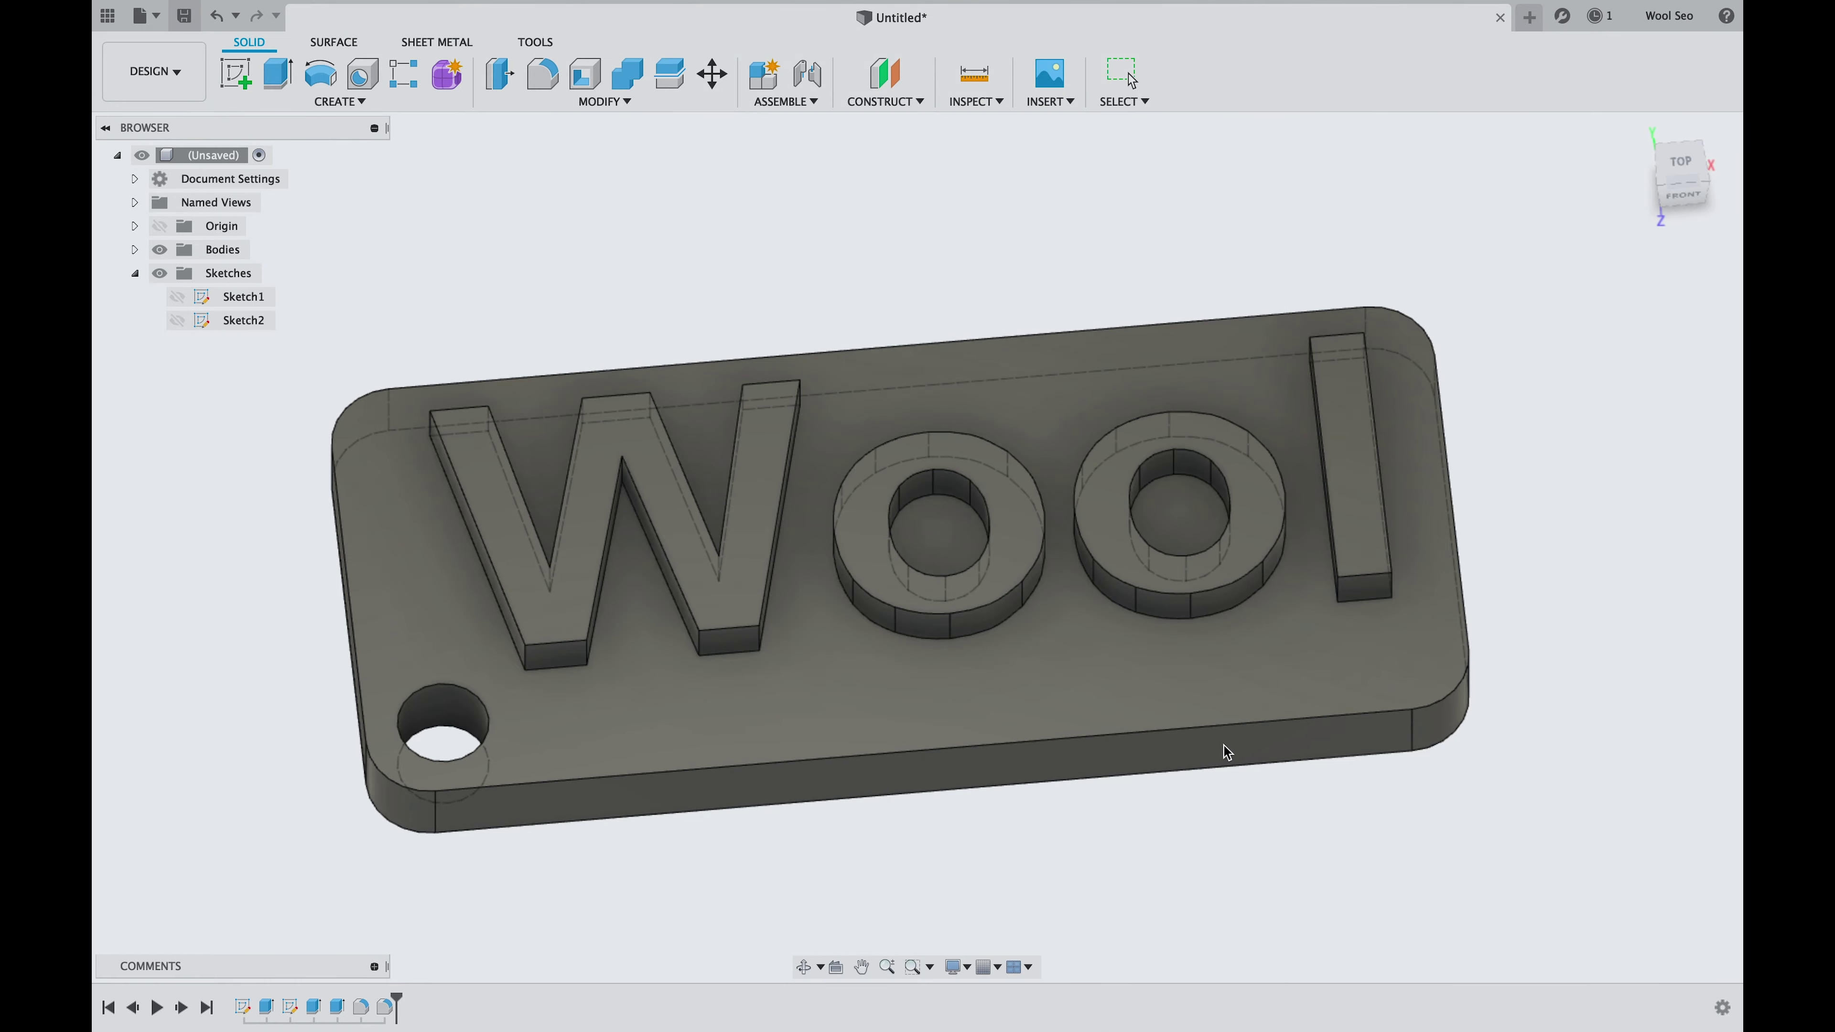